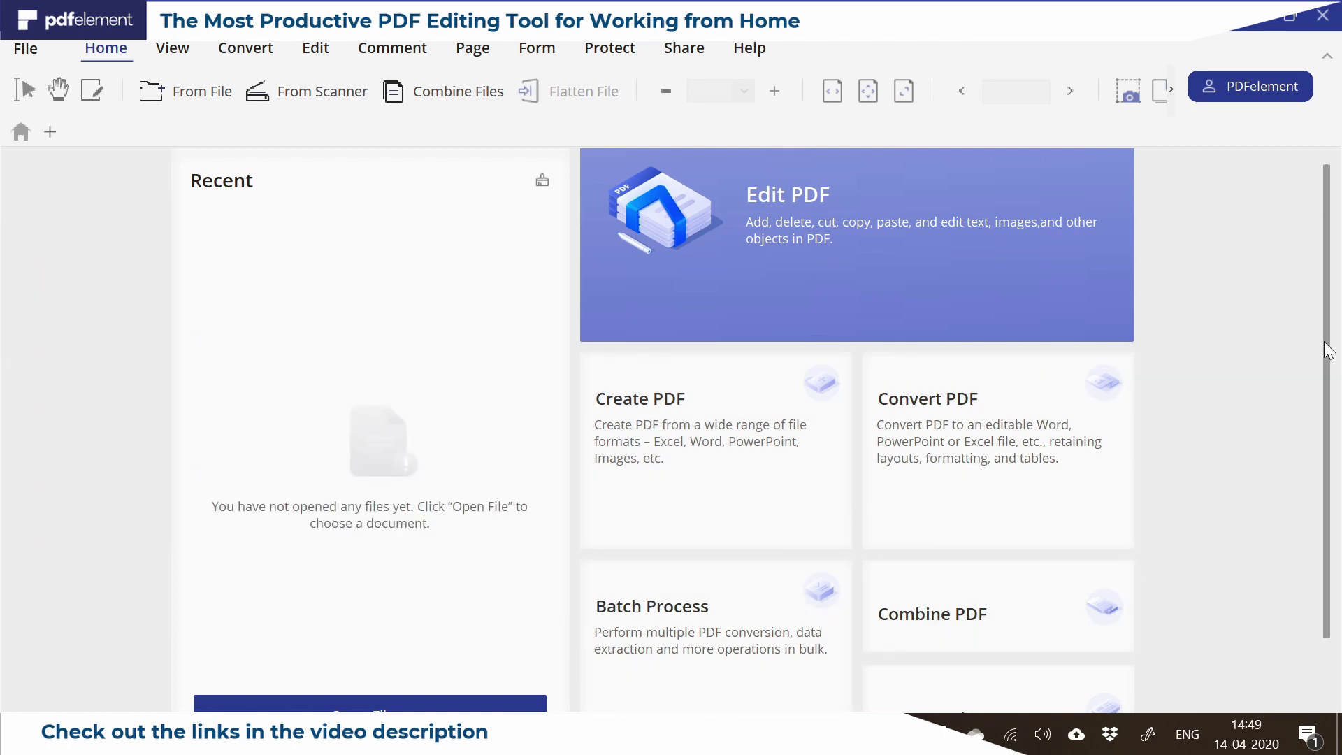
# - Open uk-calendar-2020 in PDFelement, glance at the Convert options, and switch to the Edit tools
pyautogui.scroll(-2, 1328, 351)
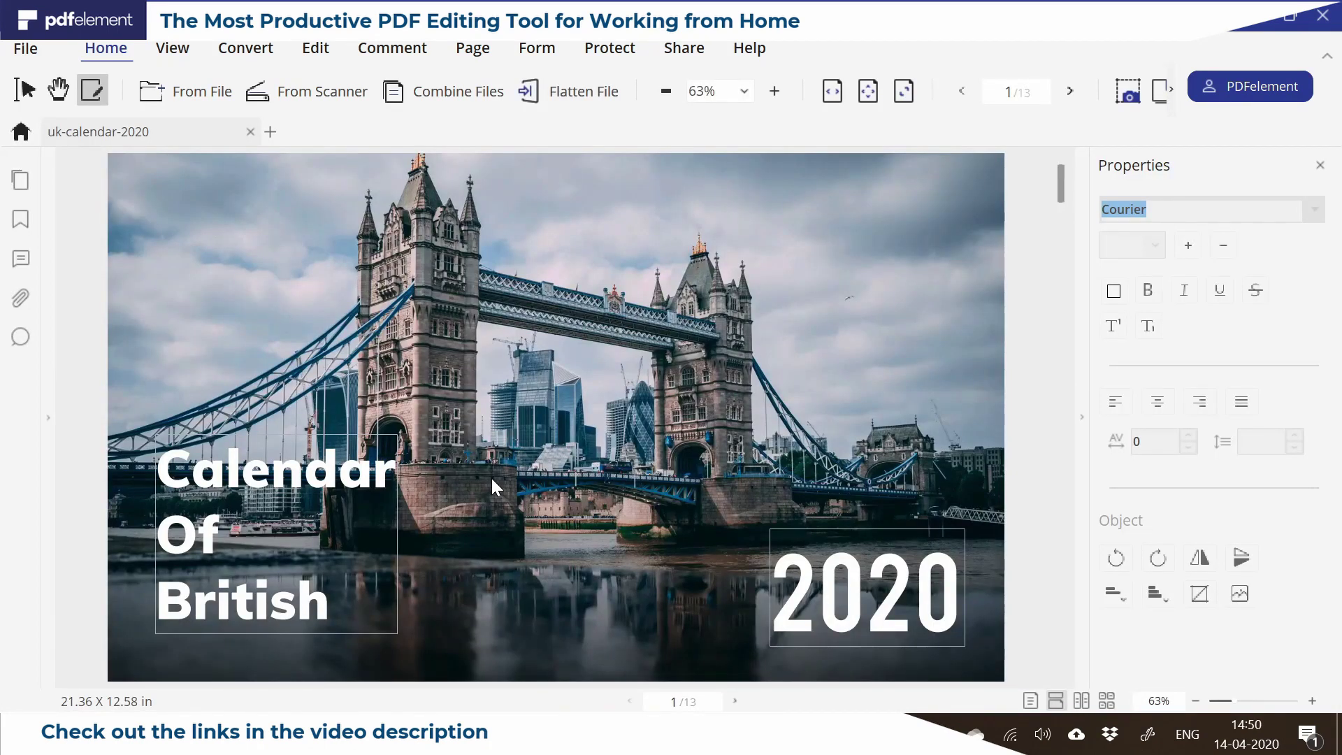
pyautogui.click(245, 50)
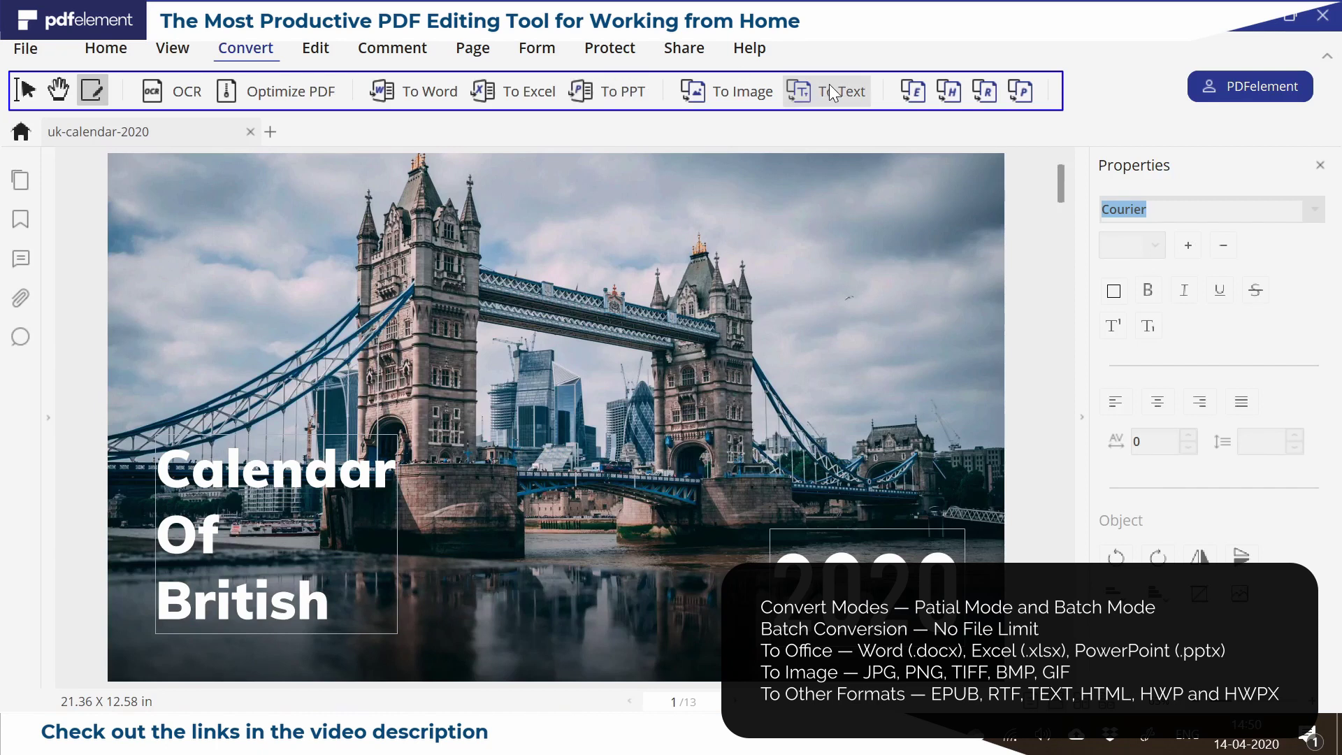
pyautogui.click(315, 49)
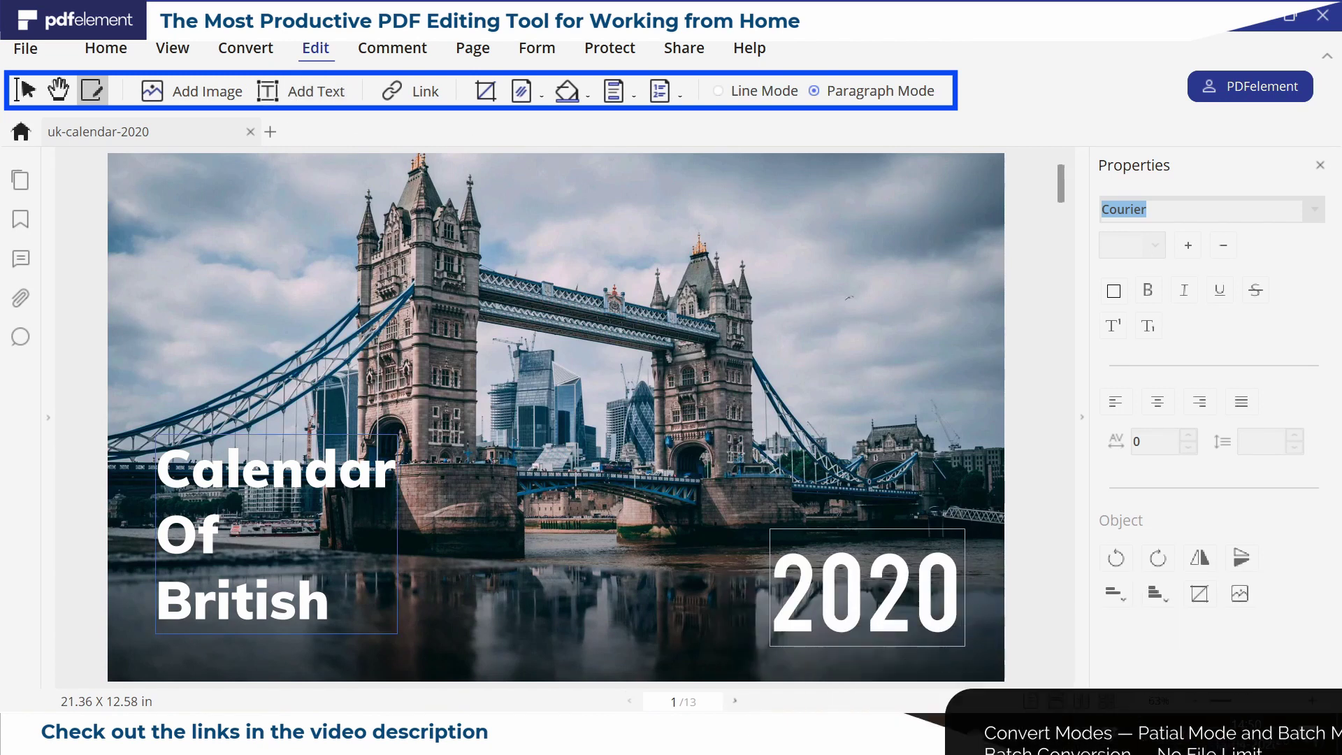
# - Replace the word British in the cover title with 'Creative venus'
pyautogui.doubleClick(249, 606)
pyautogui.press('BackSpace')
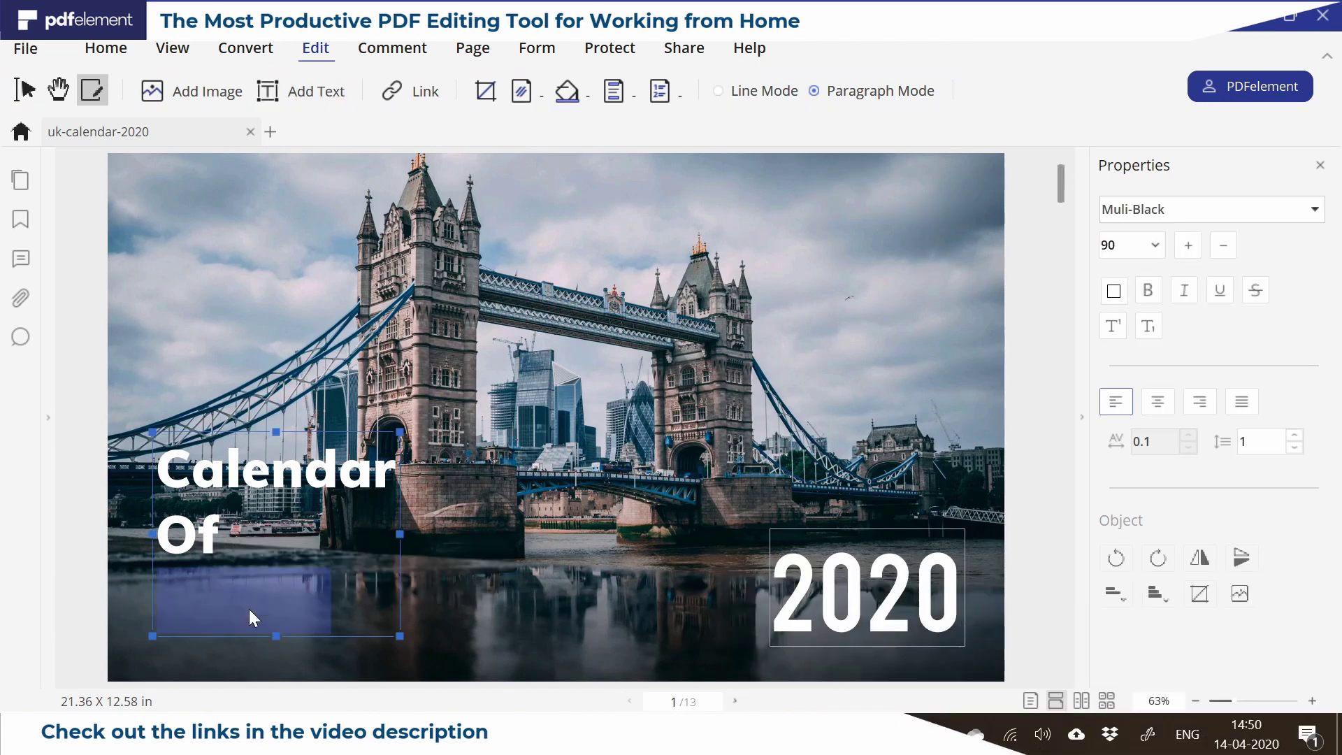
pyautogui.write('C')
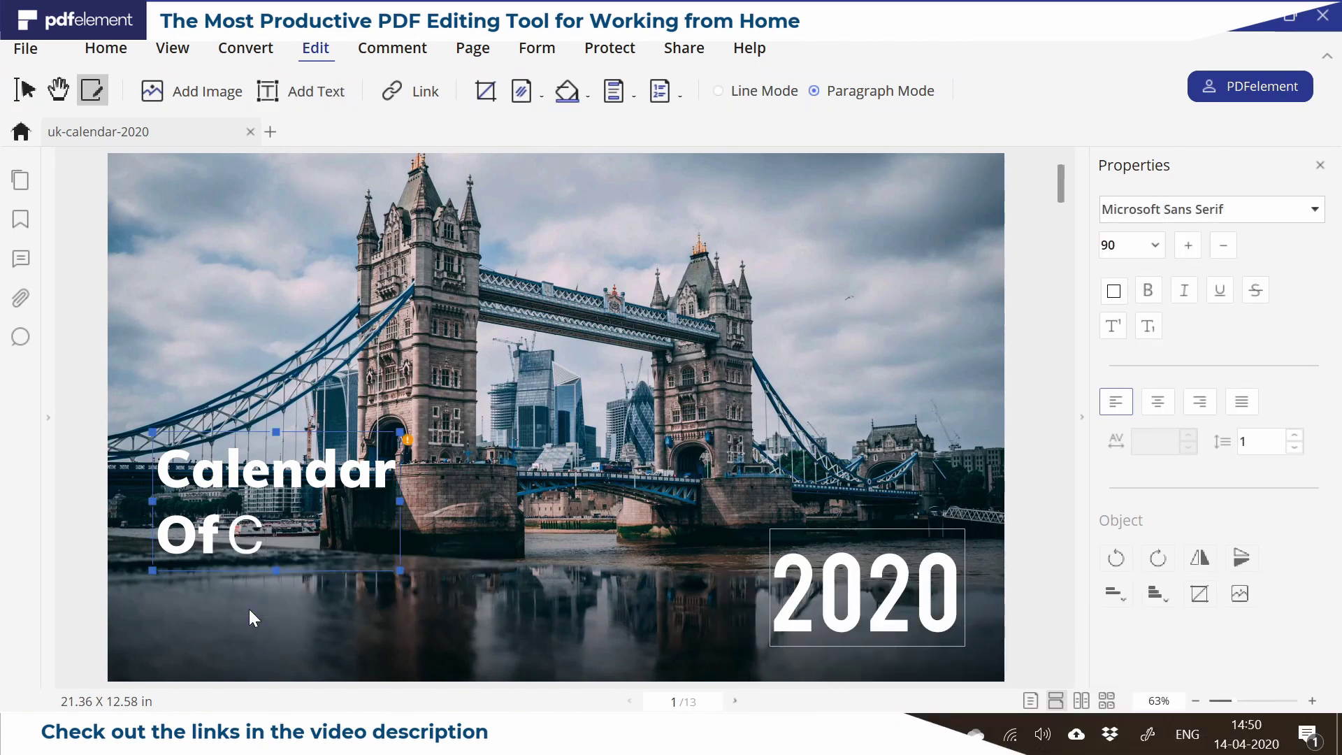
pyautogui.write('reative v')
pyautogui.write('enus')
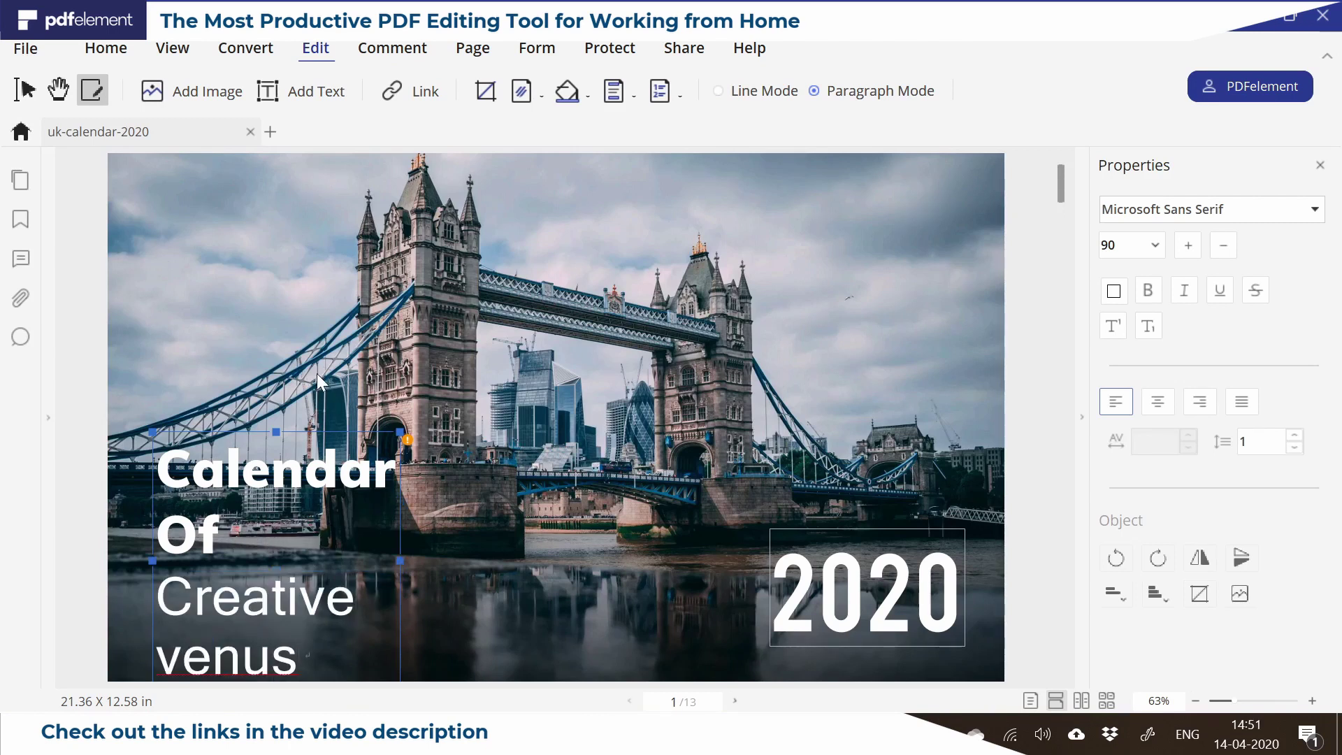
# - Highlight the word Calendar in yellow using the Comment highlight tool
pyautogui.click(377, 50)
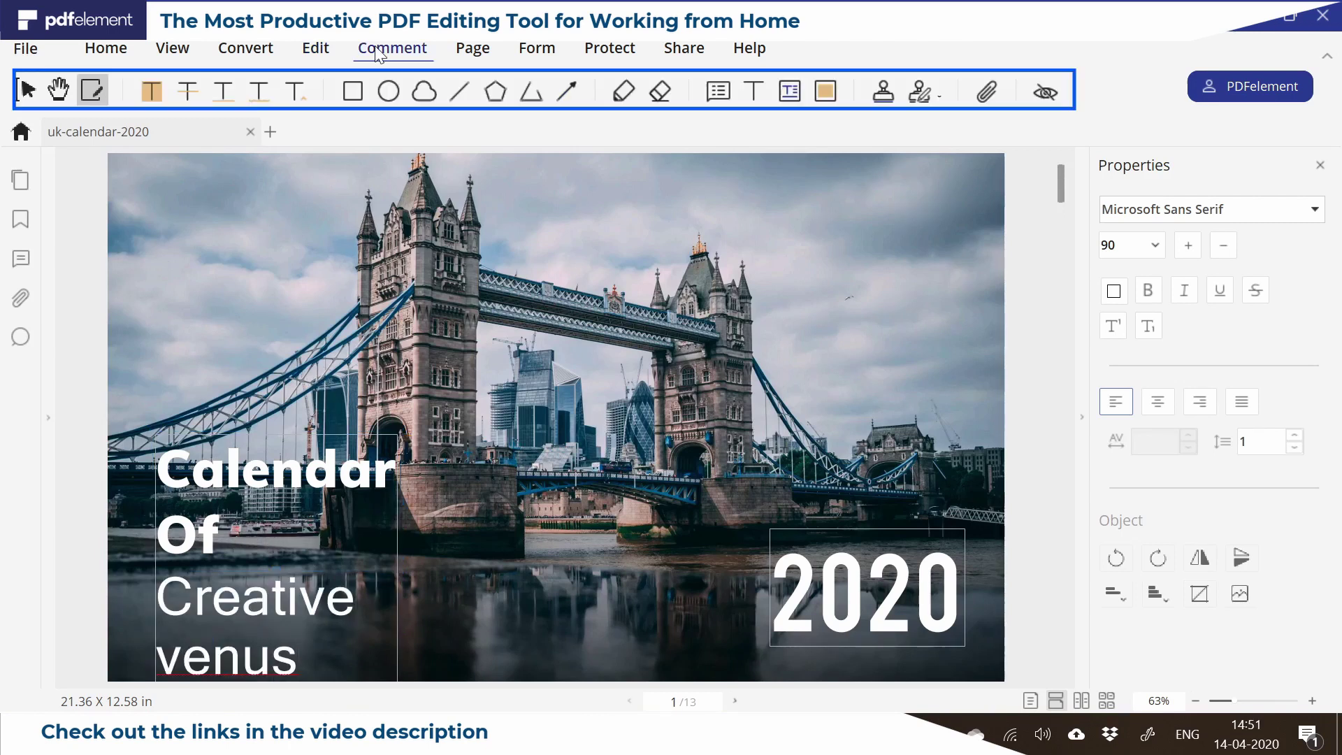
pyautogui.click(157, 98)
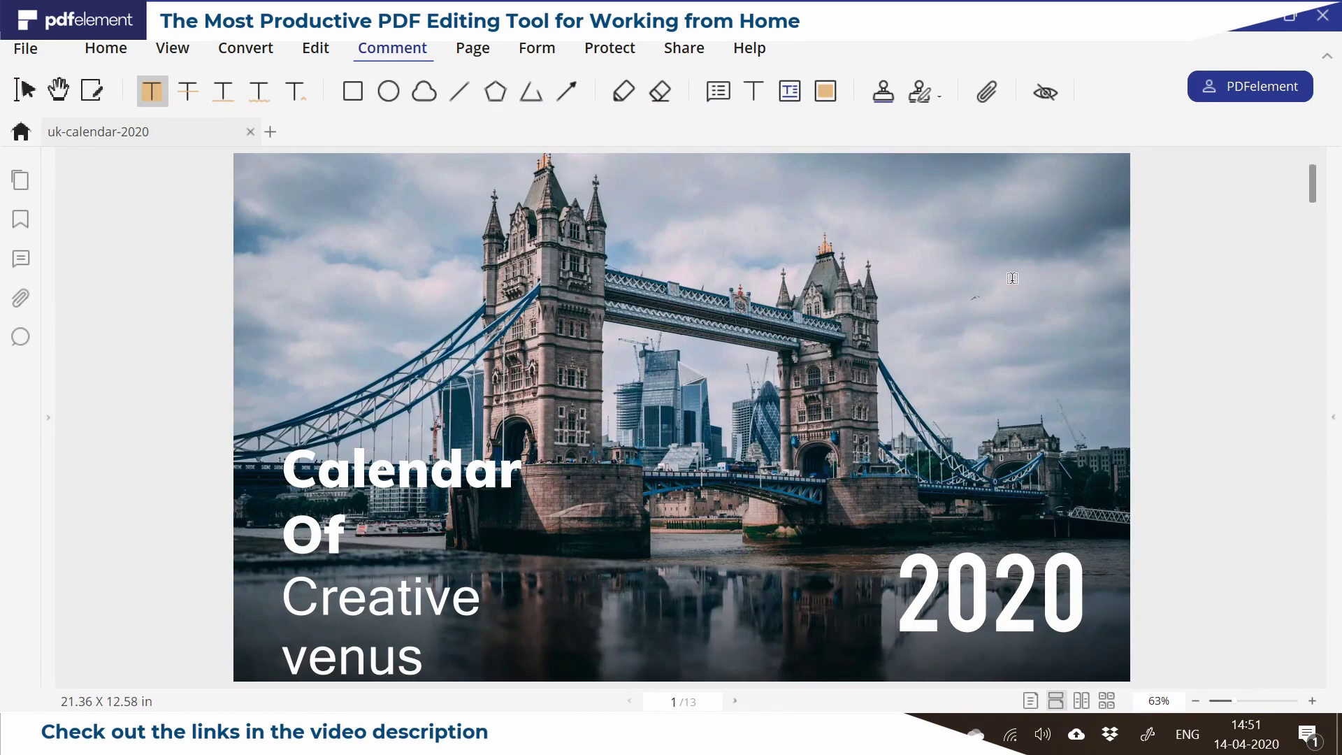
pyautogui.moveTo(284, 468); pyautogui.dragTo(522, 466)
pyautogui.click(551, 448)
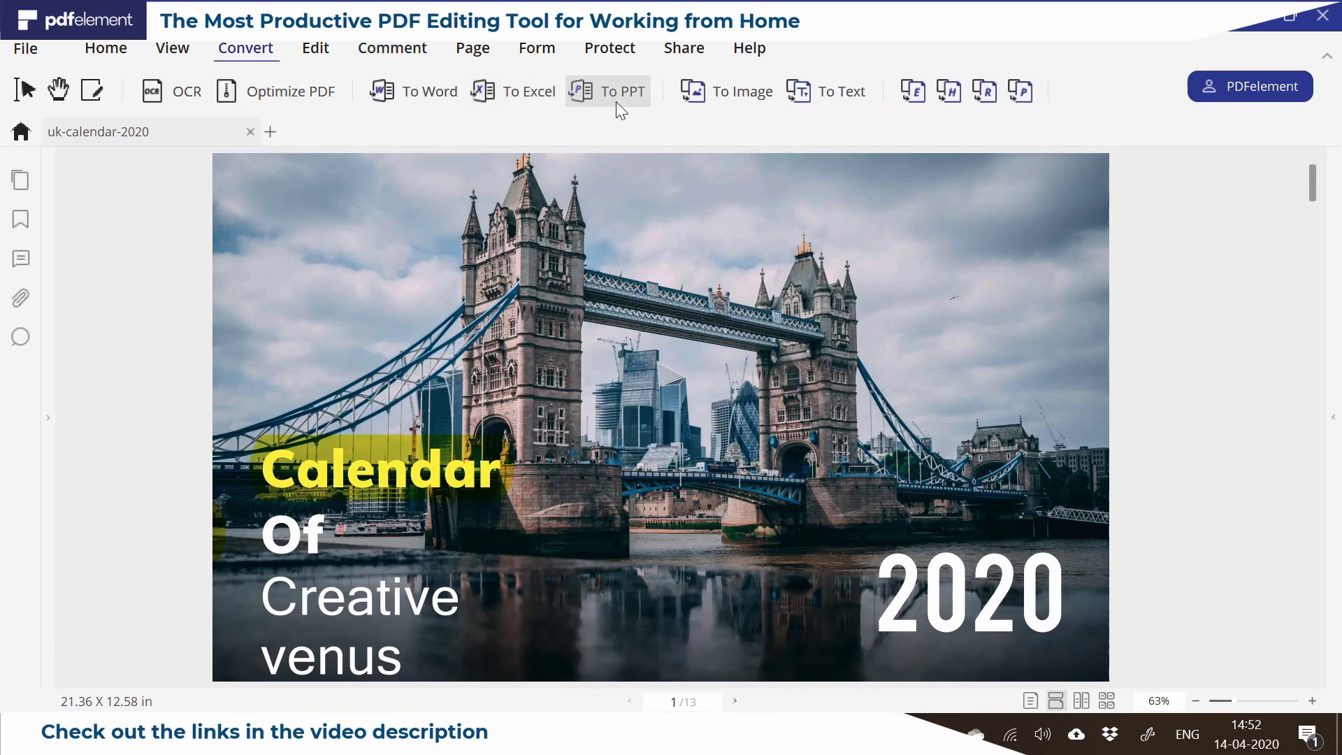
# - Convert to uk-calendar-2020.pptx without saving the PDF, then advance through its slideshow
pyautogui.click(615, 102)
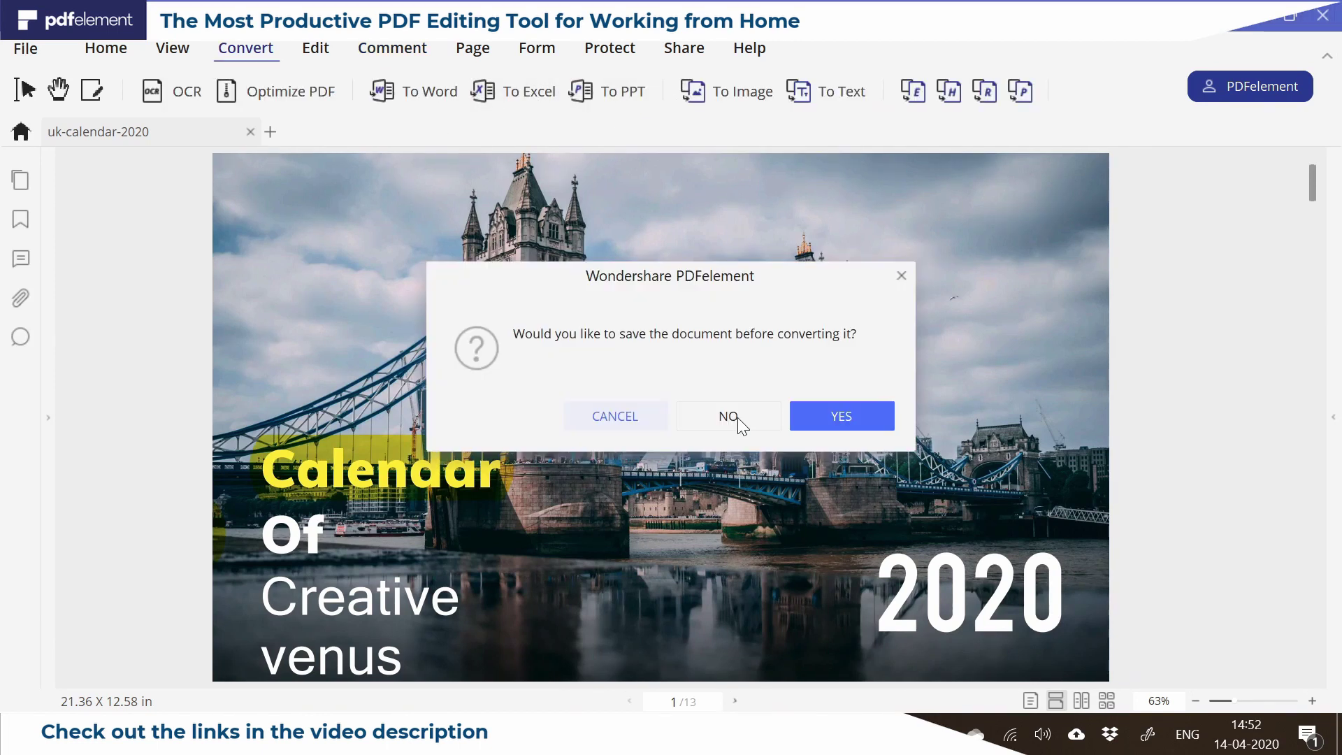
pyautogui.click(737, 418)
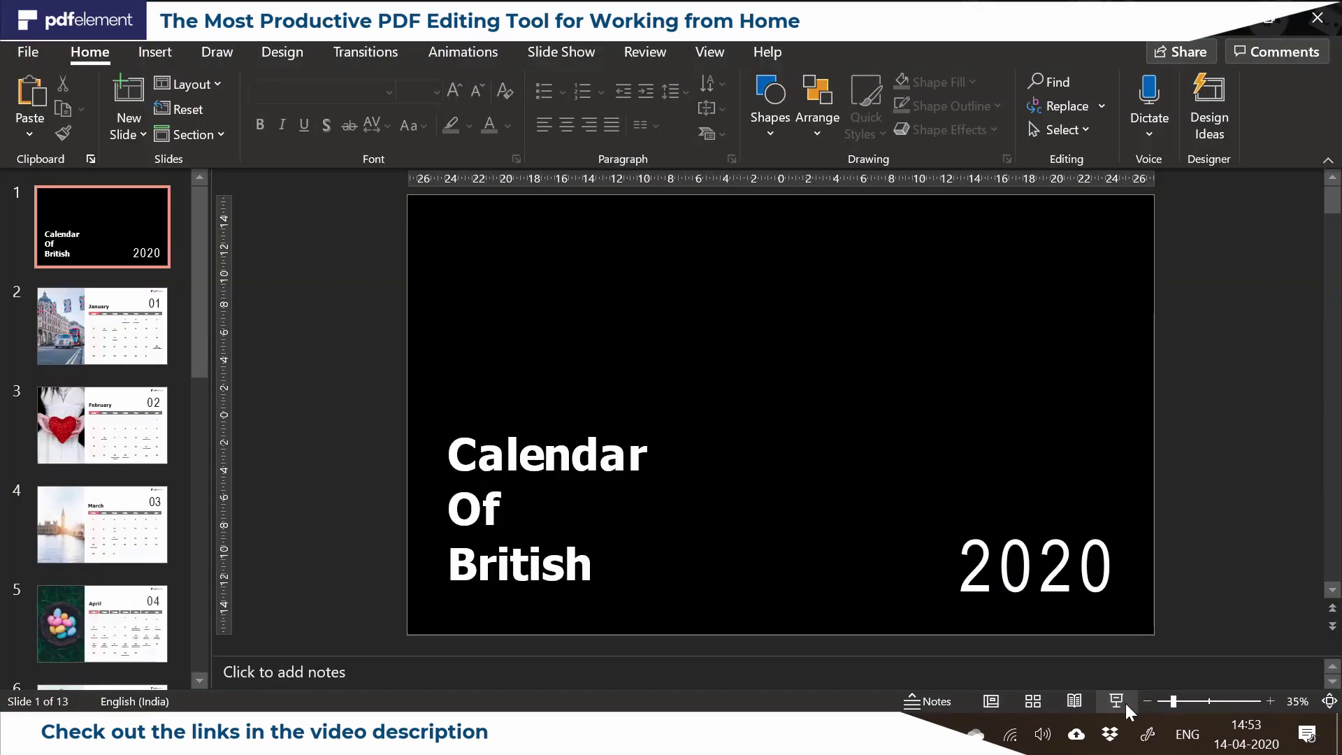
pyautogui.click(1118, 702)
pyautogui.click(1125, 703)
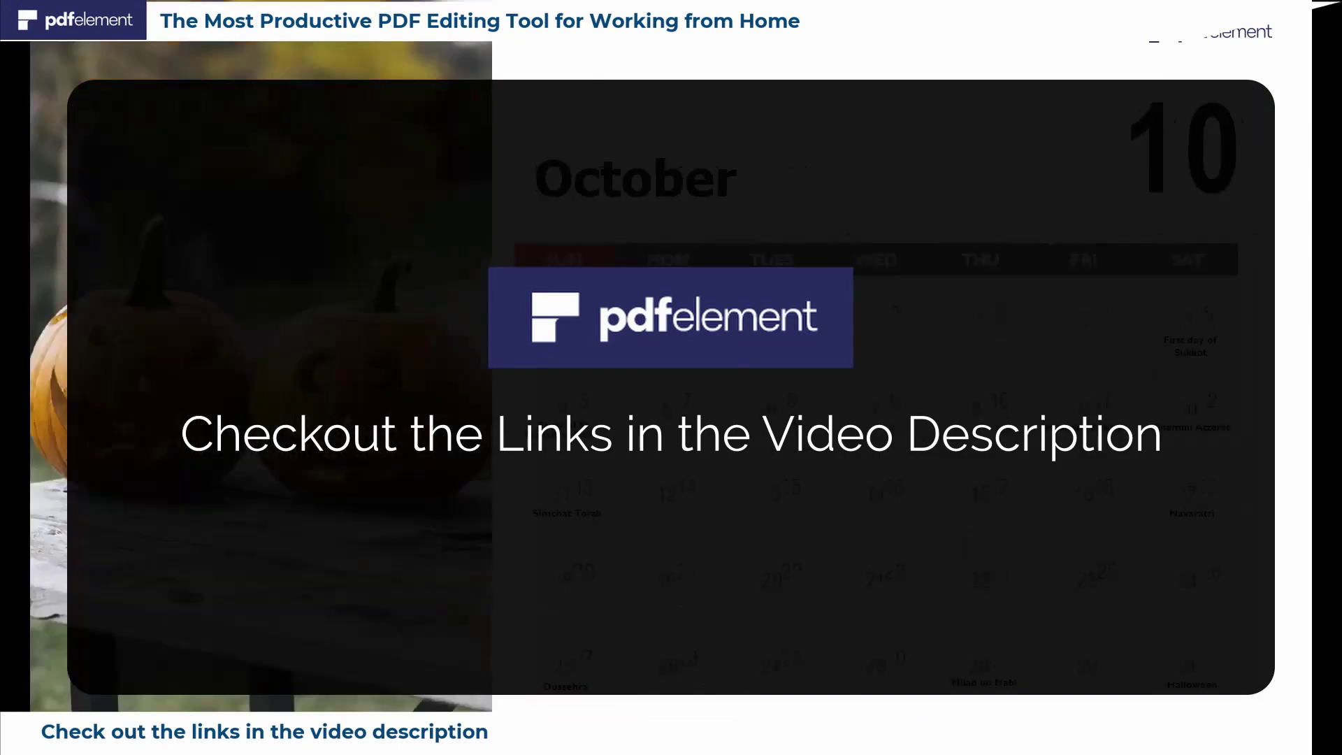
pyautogui.press('Right')
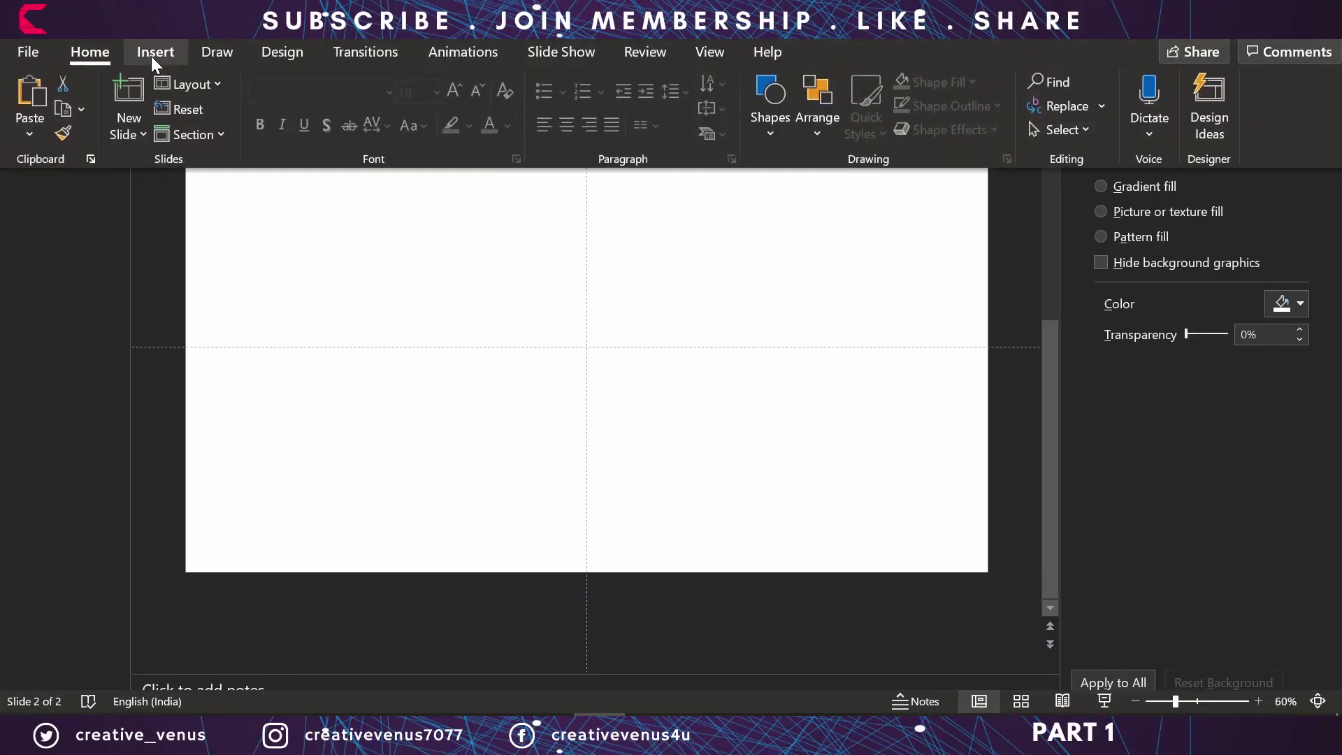
# - Draw a Donut shape centred on slide 2, thin its ring, and remove its outline
pyautogui.click(153, 56)
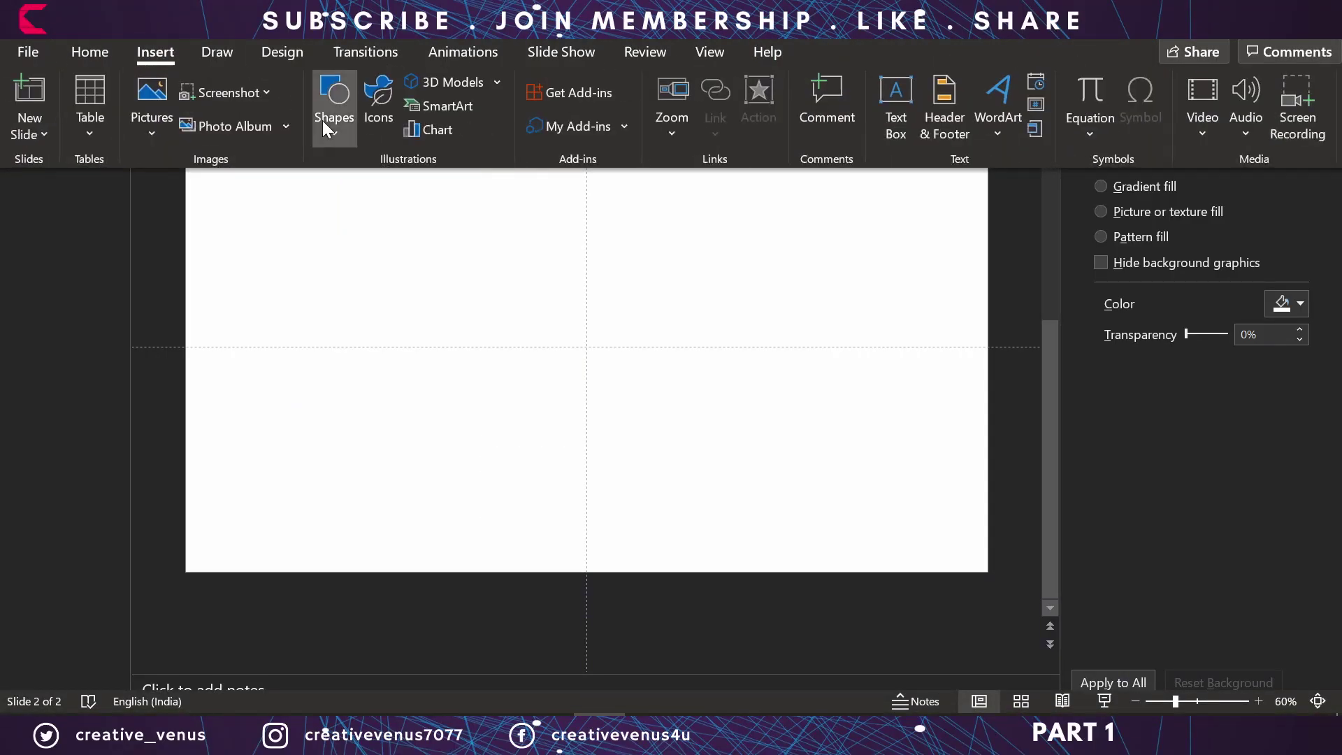
pyautogui.click(325, 120)
pyautogui.click(345, 192)
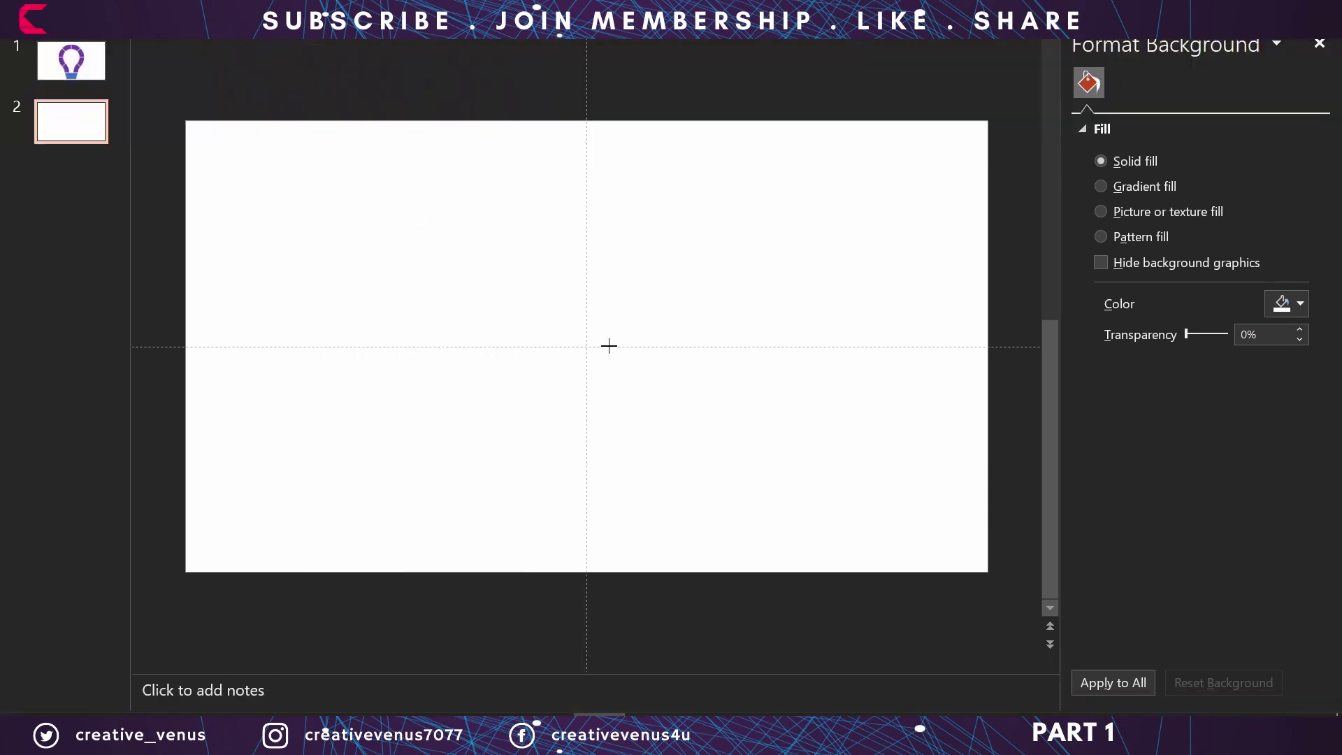
pyautogui.moveTo(575, 326); pyautogui.dragTo(718, 465)
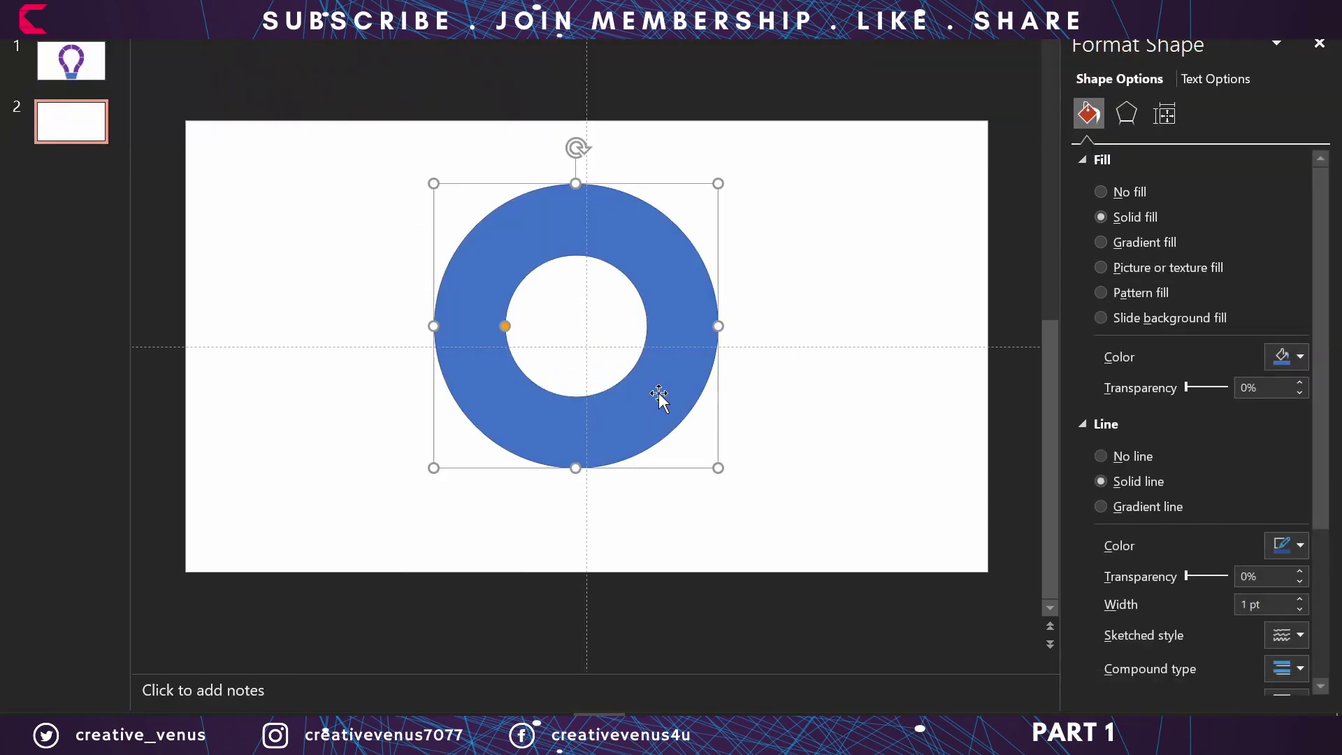
pyautogui.moveTo(659, 392); pyautogui.dragTo(672, 415)
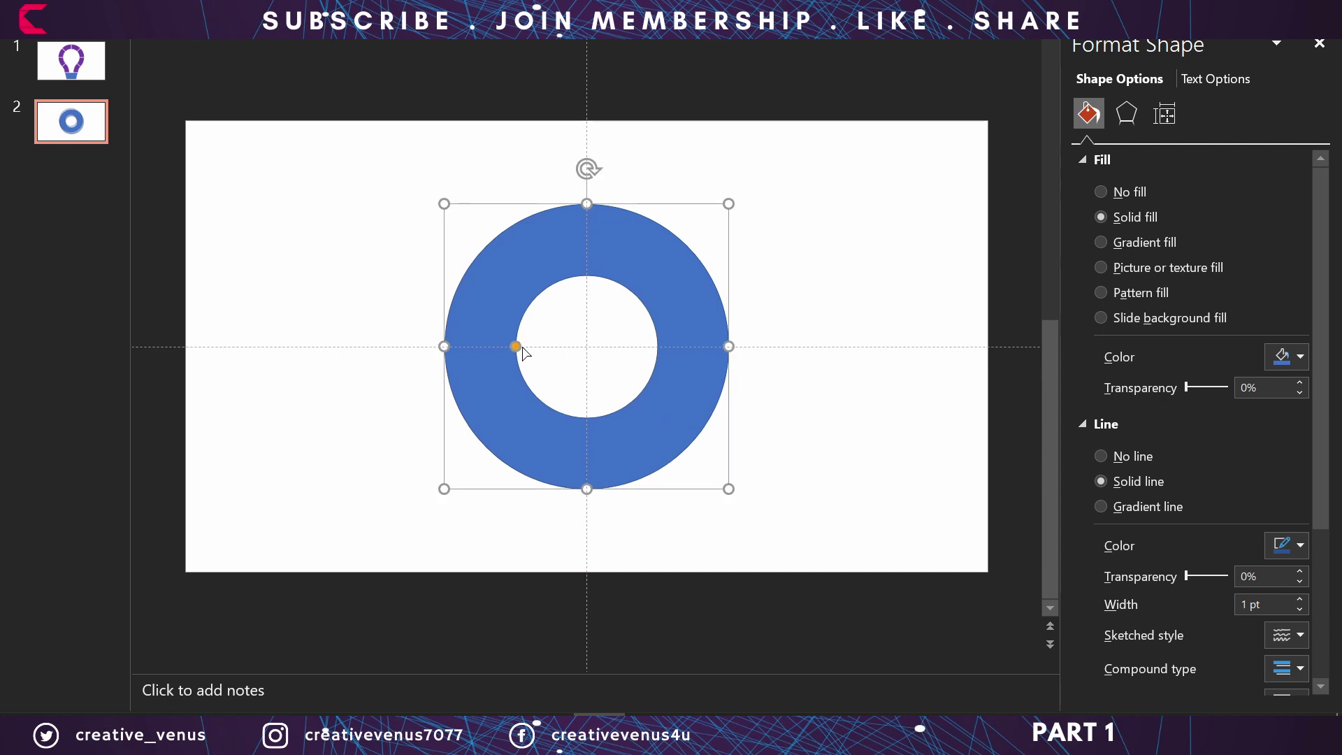
pyautogui.moveTo(516, 348); pyautogui.dragTo(489, 357)
pyautogui.click(1114, 457)
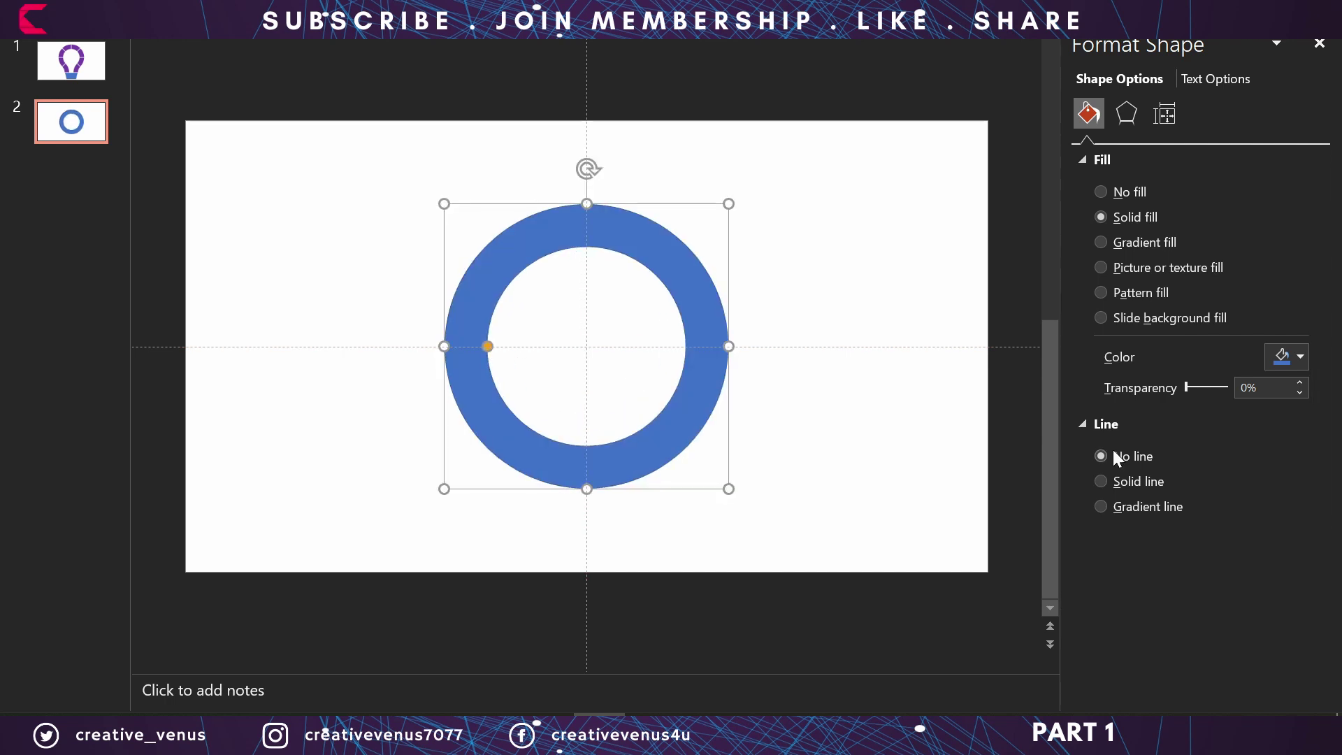
pyautogui.click(873, 364)
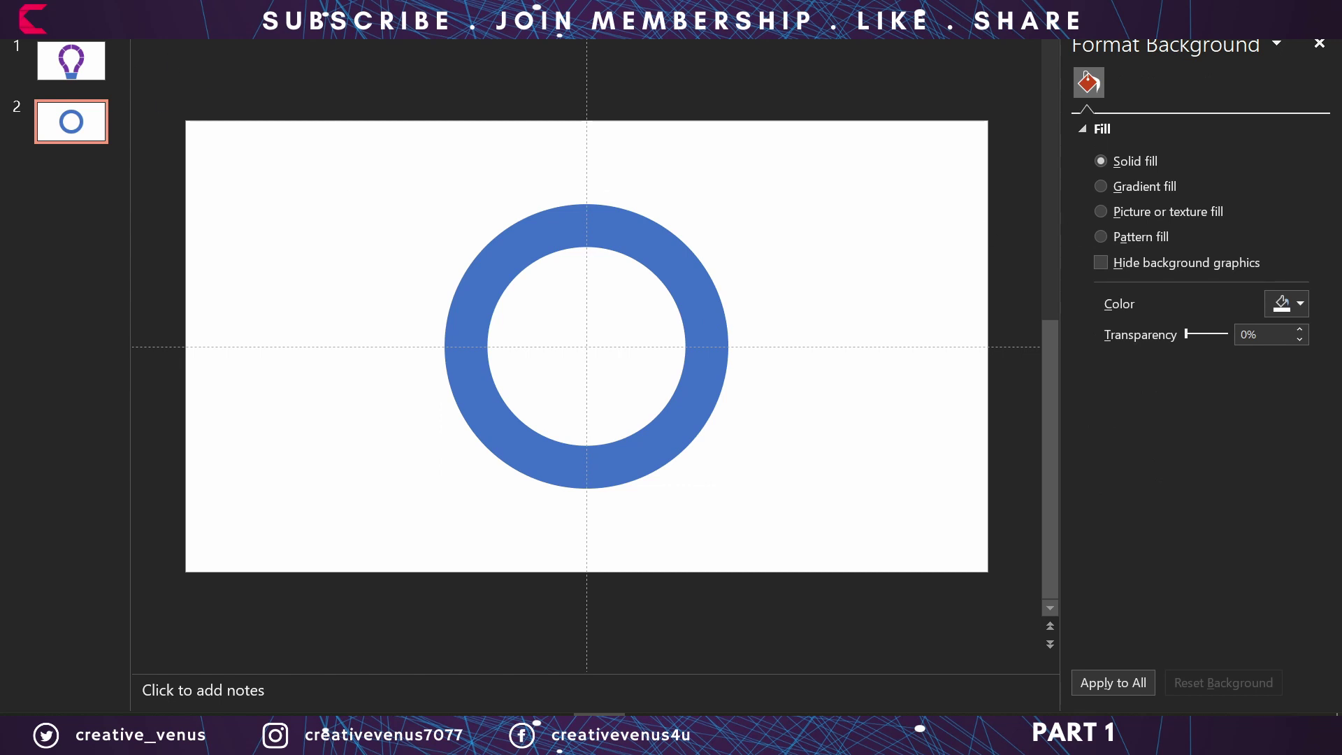
# - Pick the Rectangle shape from the Insert Shapes gallery
pyautogui.click(157, 49)
pyautogui.click(327, 131)
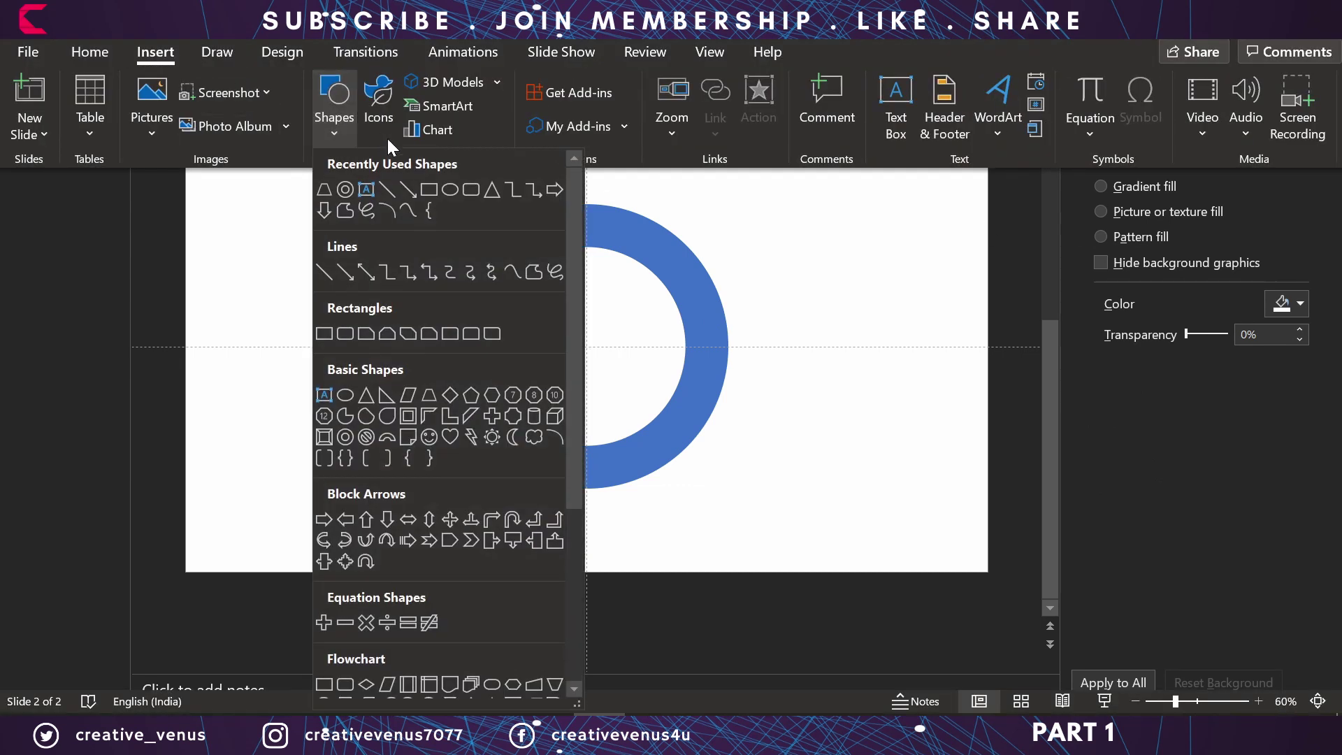
pyautogui.click(426, 195)
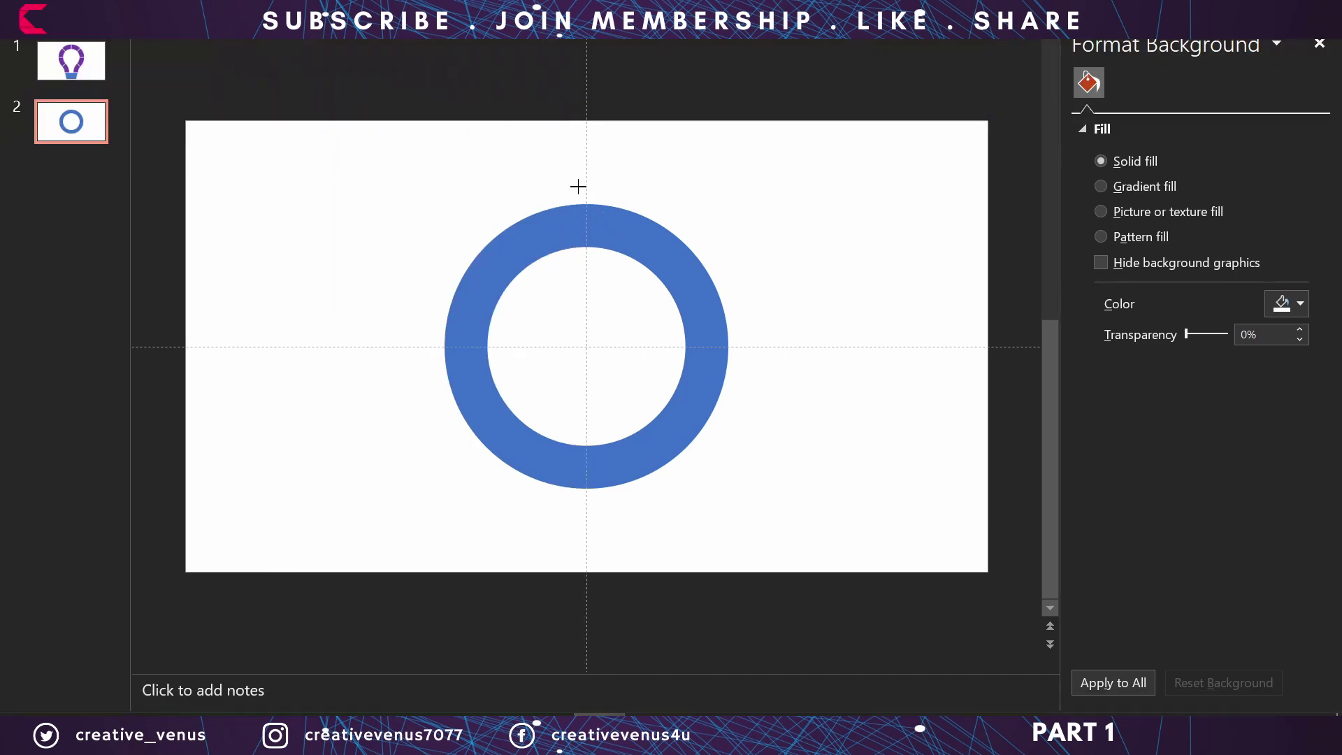
# - Draw a tall bar through the ring, 0.2 cm wide, centred horizontally, with no outline
pyautogui.moveTo(578, 186); pyautogui.dragTo(588, 527)
pyautogui.click(1313, 21)
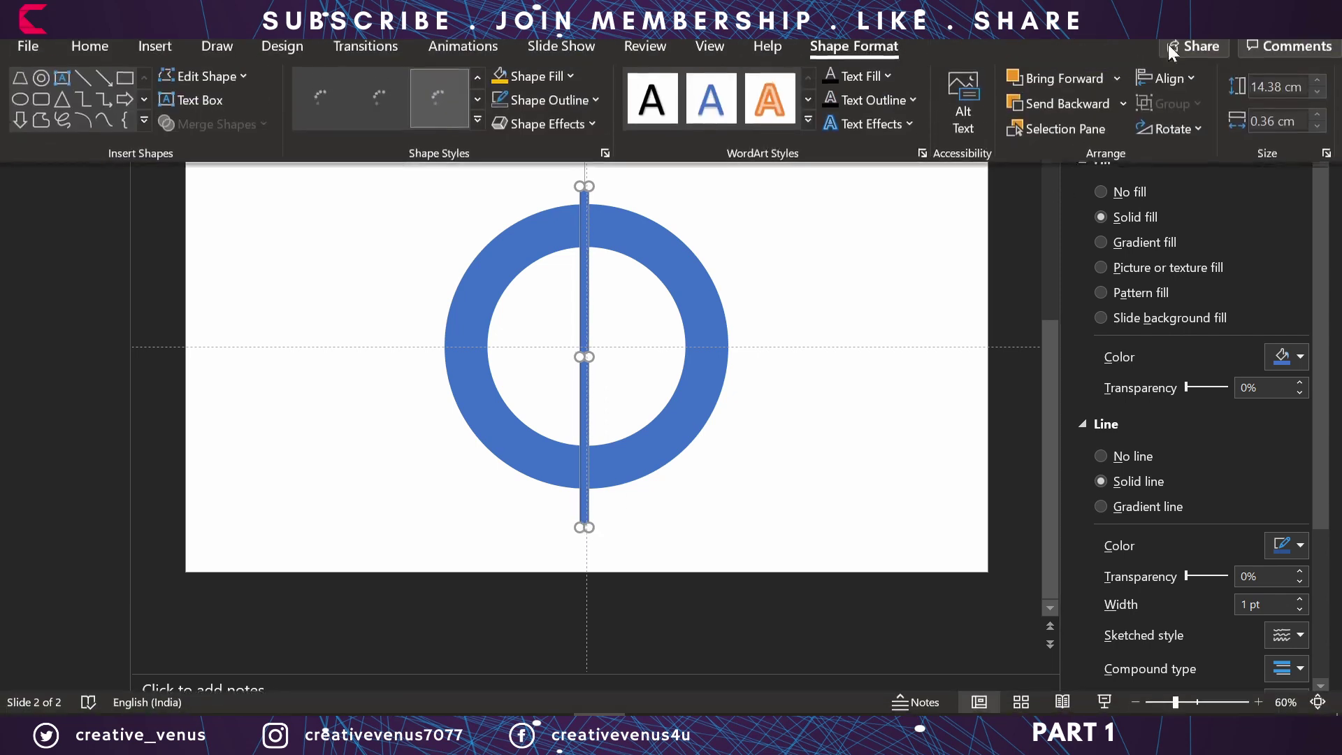
pyautogui.click(1317, 132)
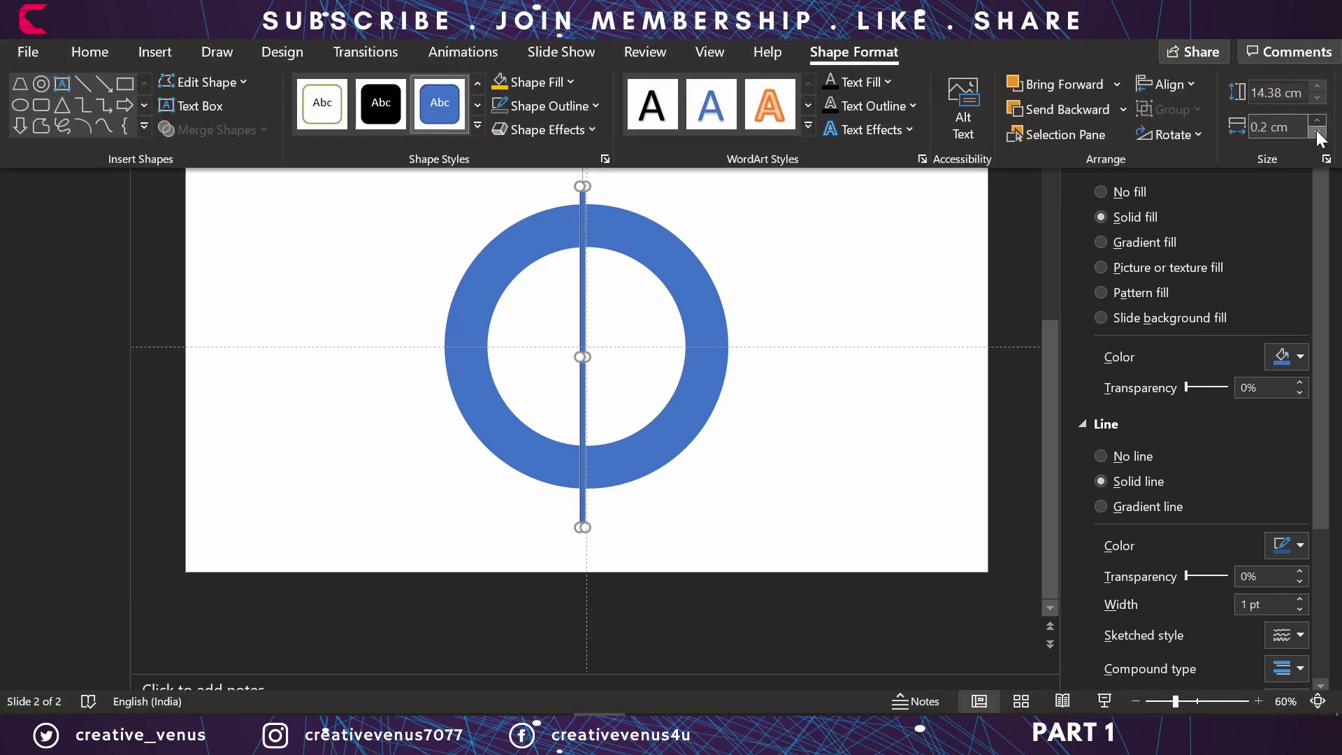
pyautogui.click(1163, 84)
pyautogui.click(1171, 144)
pyautogui.click(1134, 455)
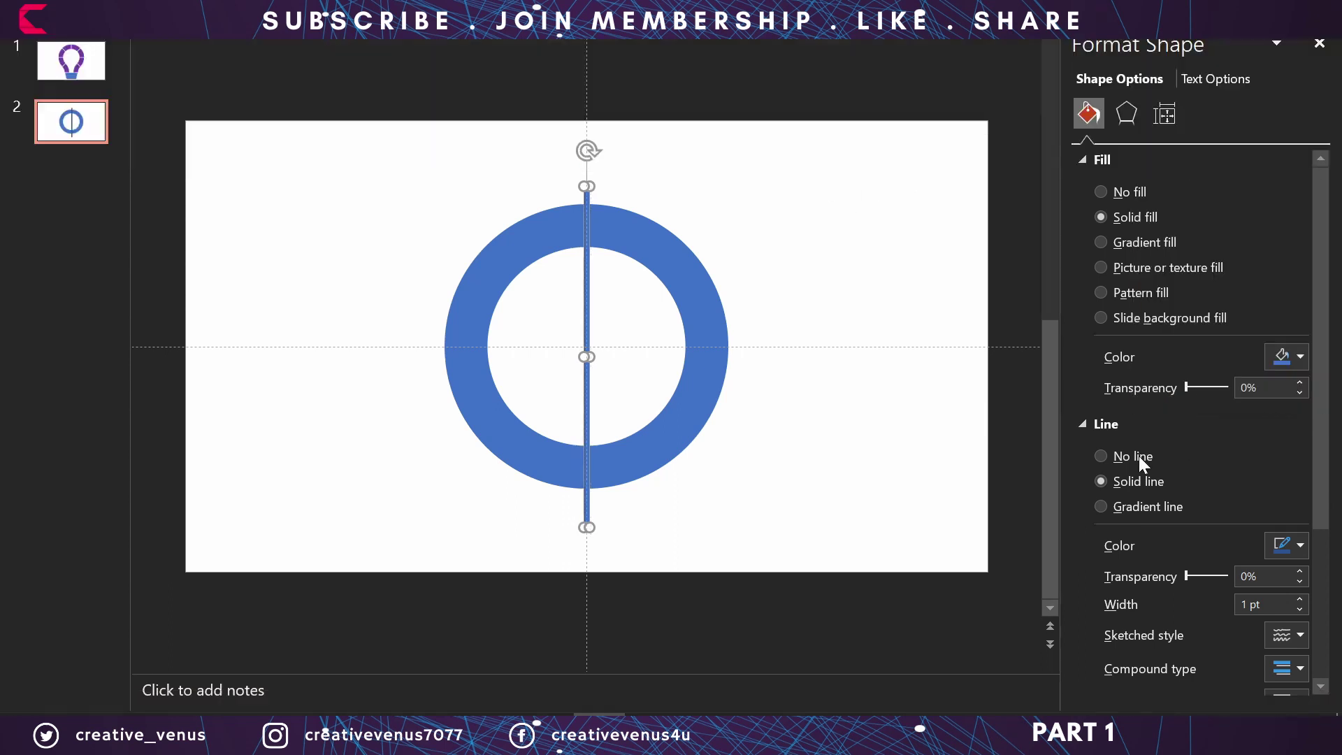
# - Reselect the vertical bar and fill it with standard Red
pyautogui.click(657, 442)
pyautogui.press('Tab')
pyautogui.click(408, 40)
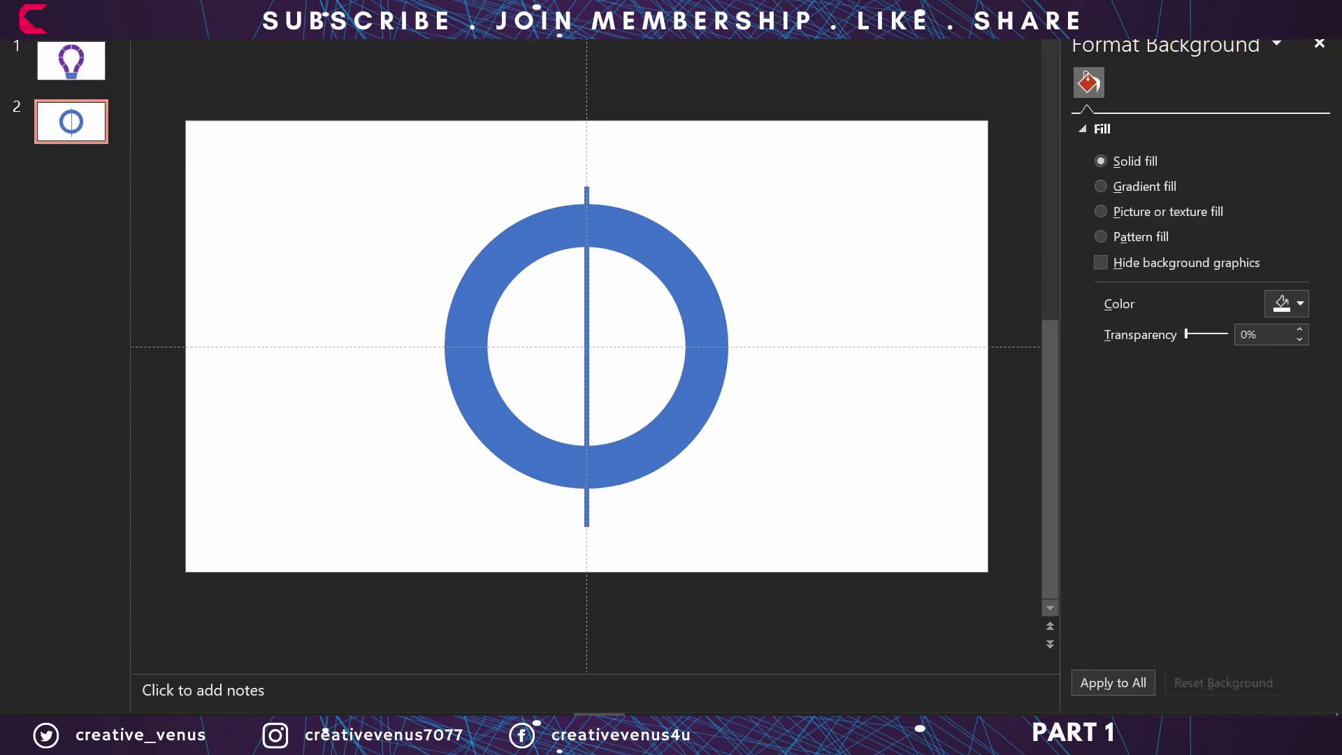
pyautogui.click(816, 46)
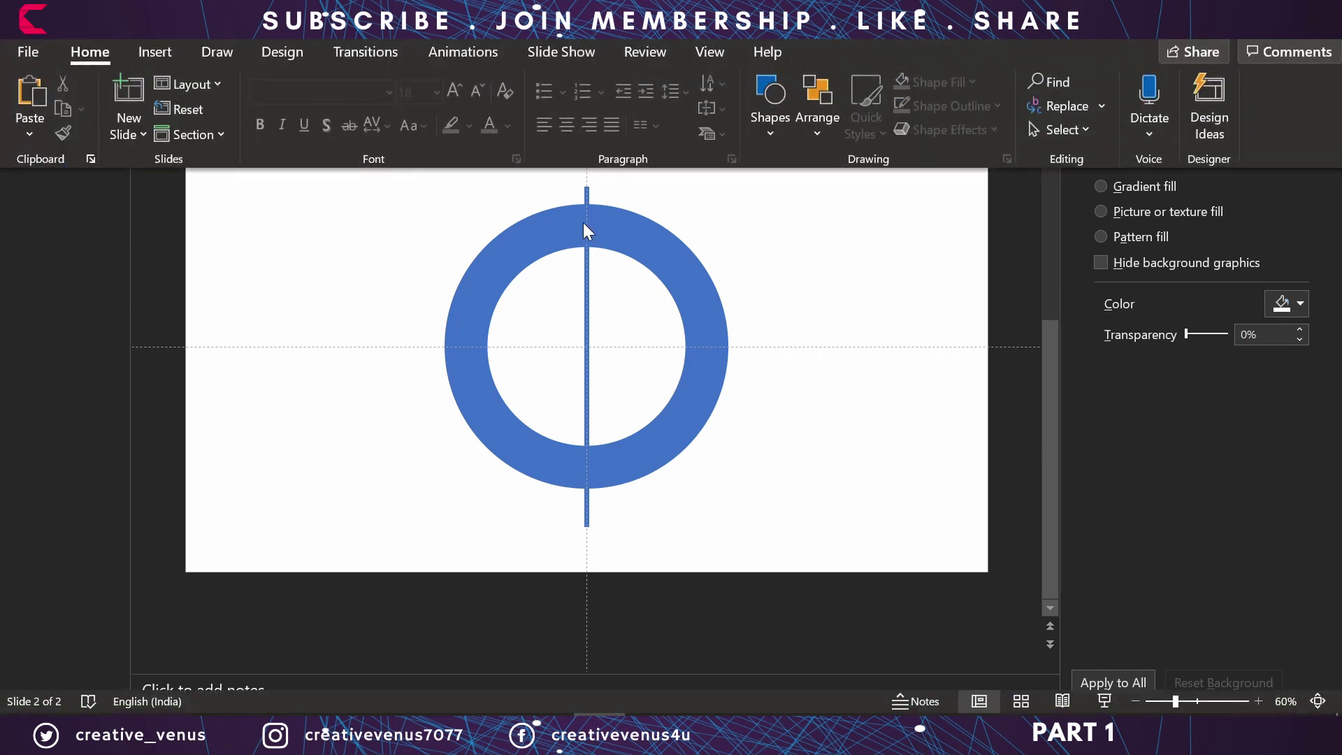
pyautogui.click(590, 273)
pyautogui.click(586, 271)
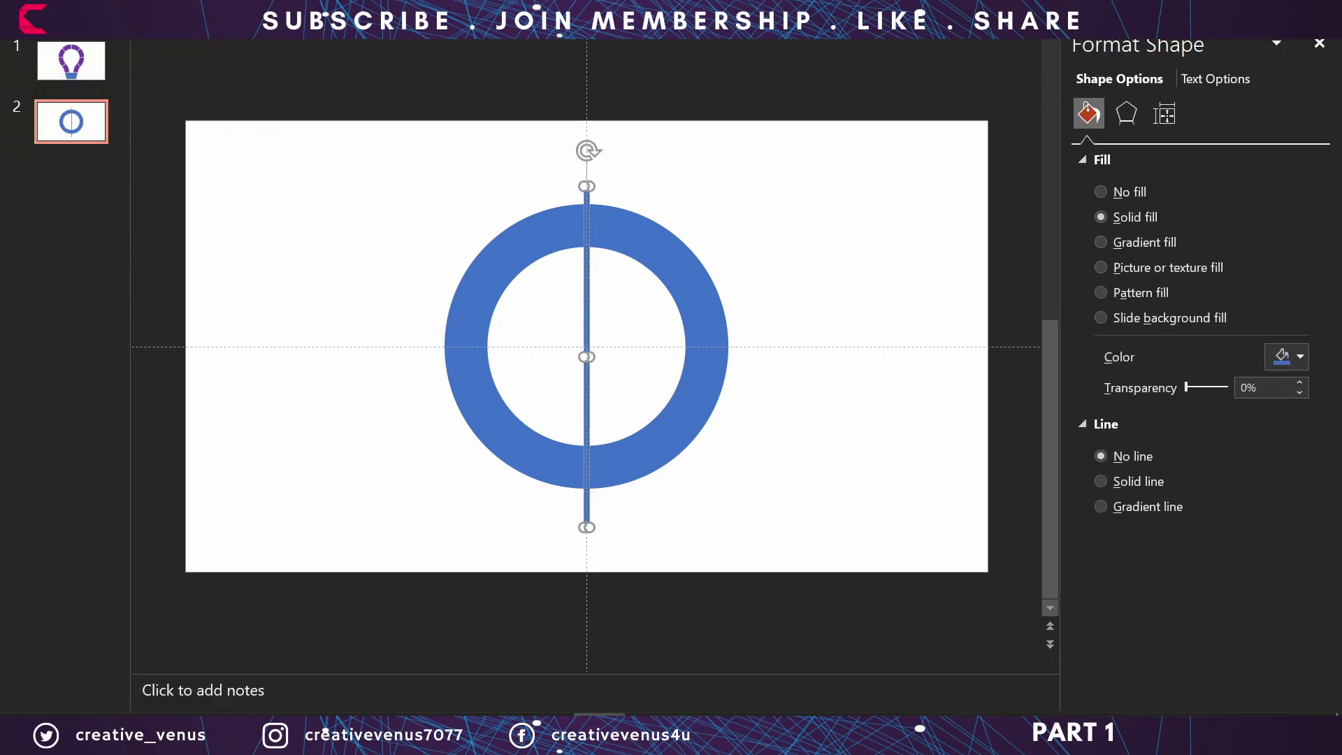
pyautogui.click(782, 43)
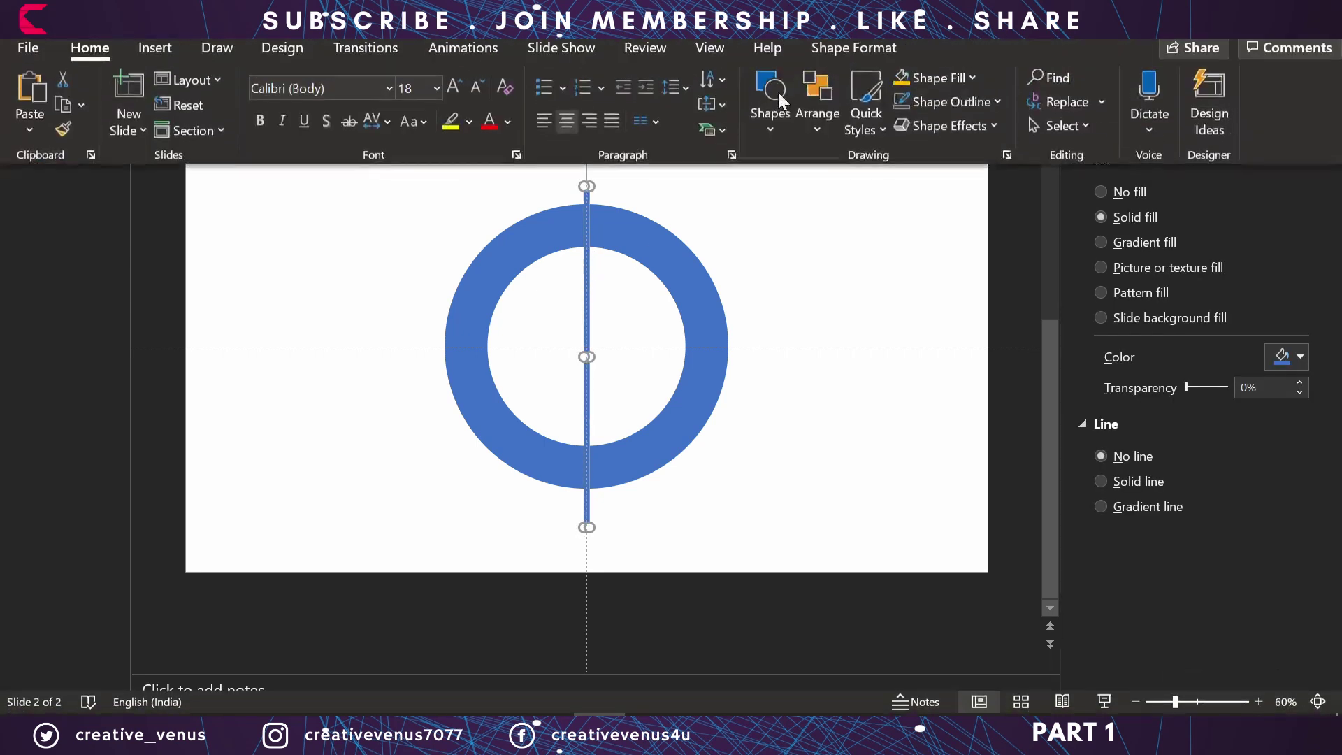
pyautogui.click(815, 54)
pyautogui.click(531, 82)
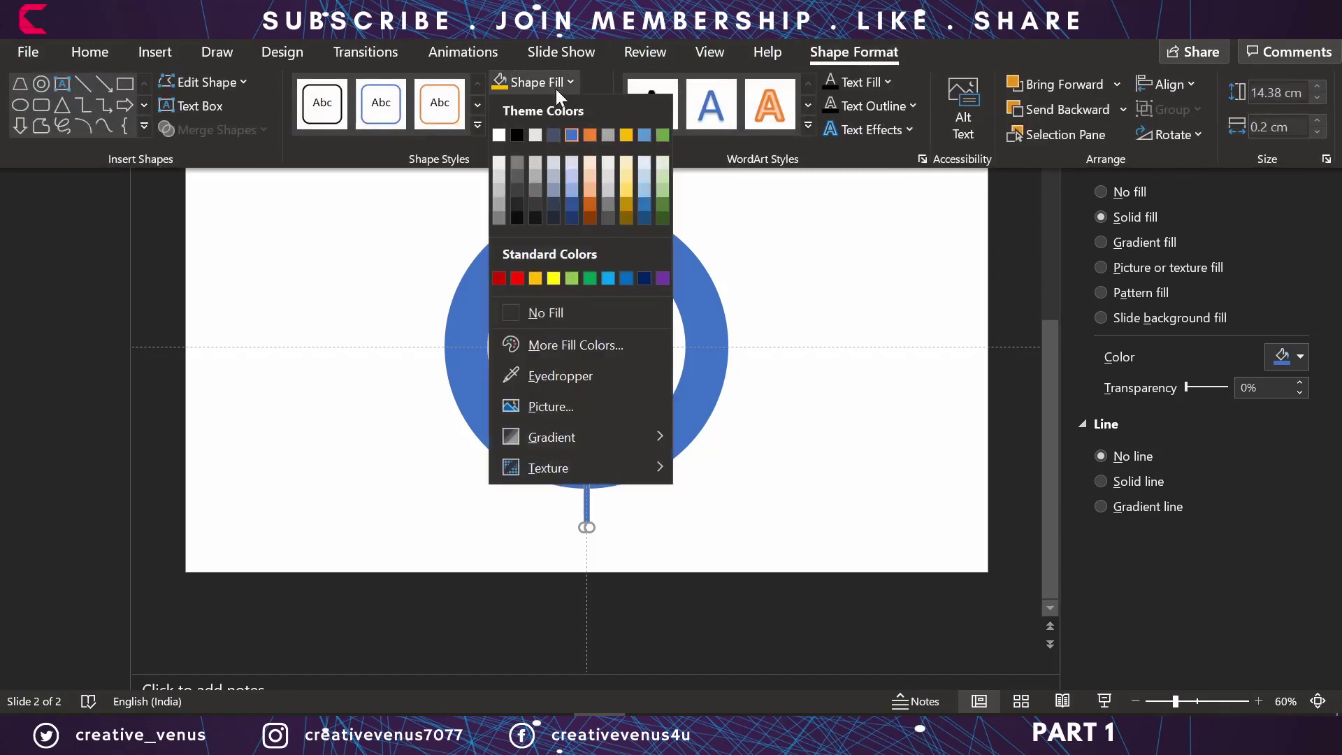
pyautogui.click(515, 278)
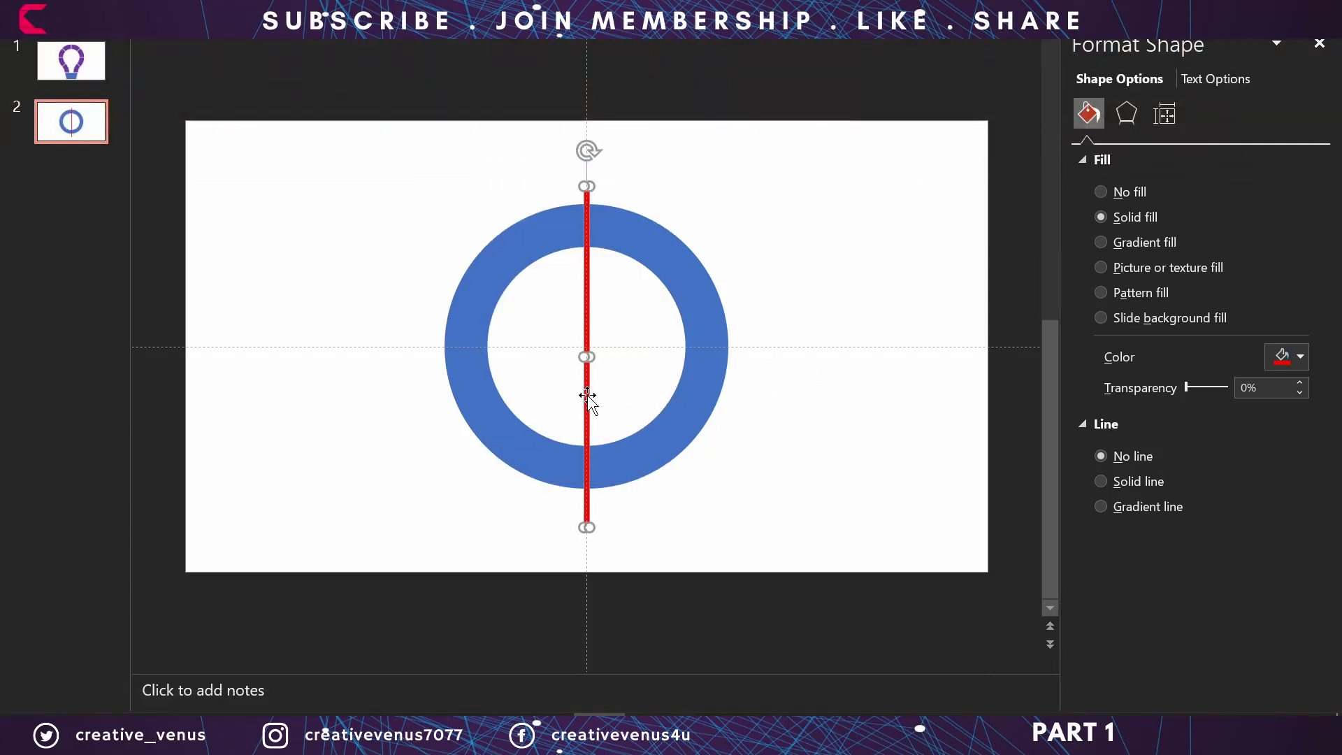
# - Duplicate the red bar, rotate the copy 90° horizontal, and align it centre and middle
pyautogui.moveTo(587, 395); pyautogui.dragTo(602, 395)
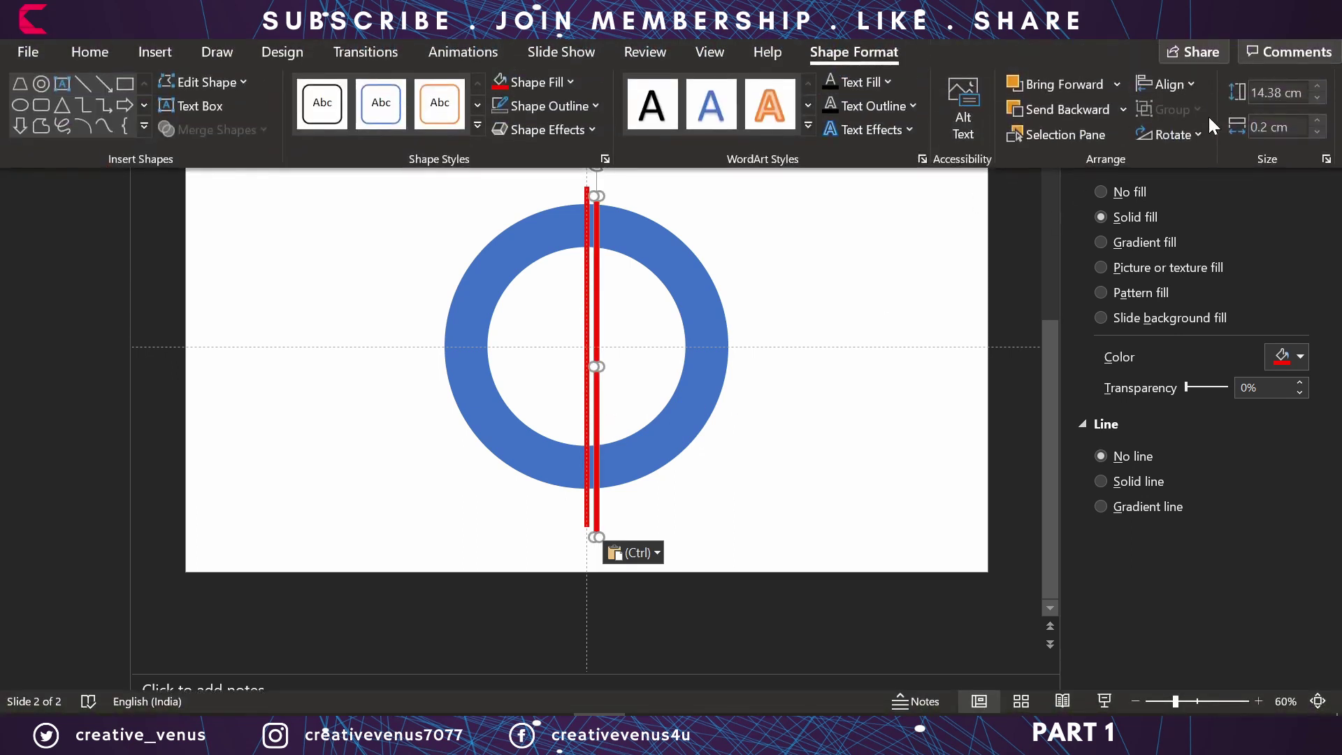
pyautogui.click(1184, 136)
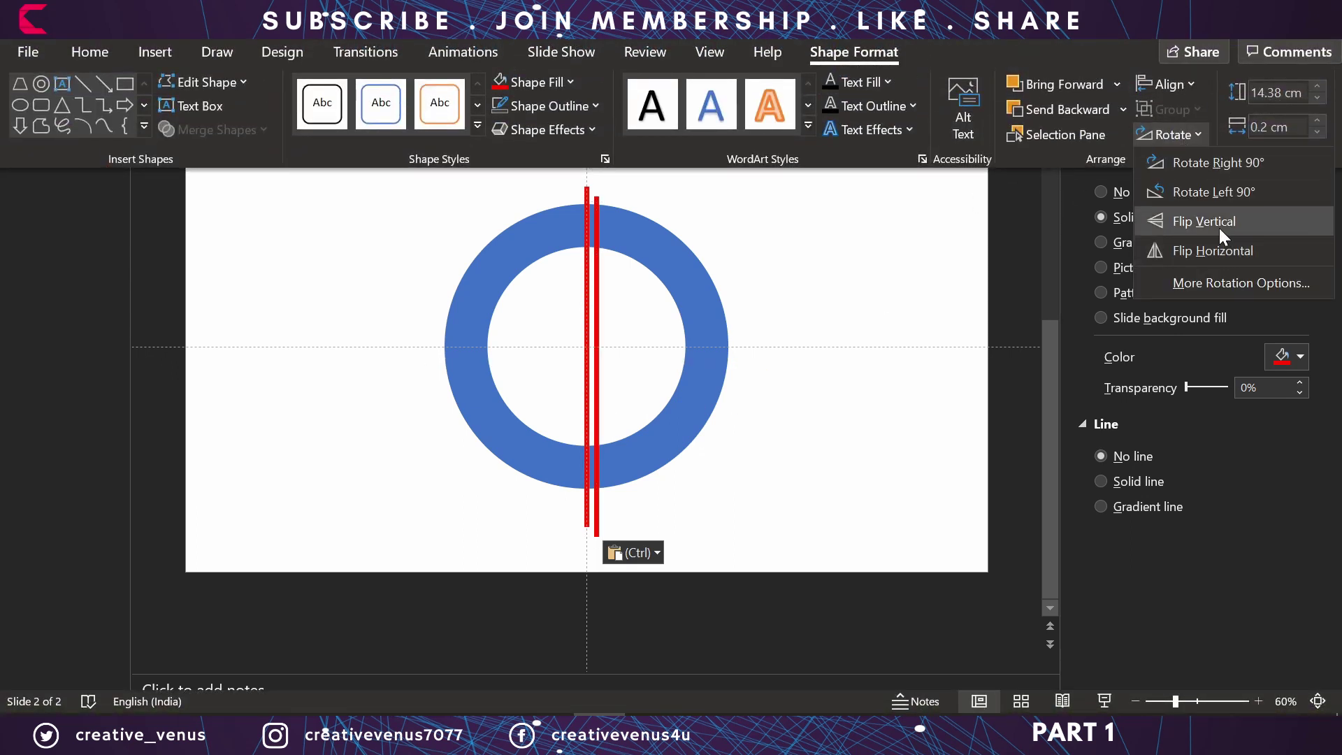
pyautogui.click(1212, 164)
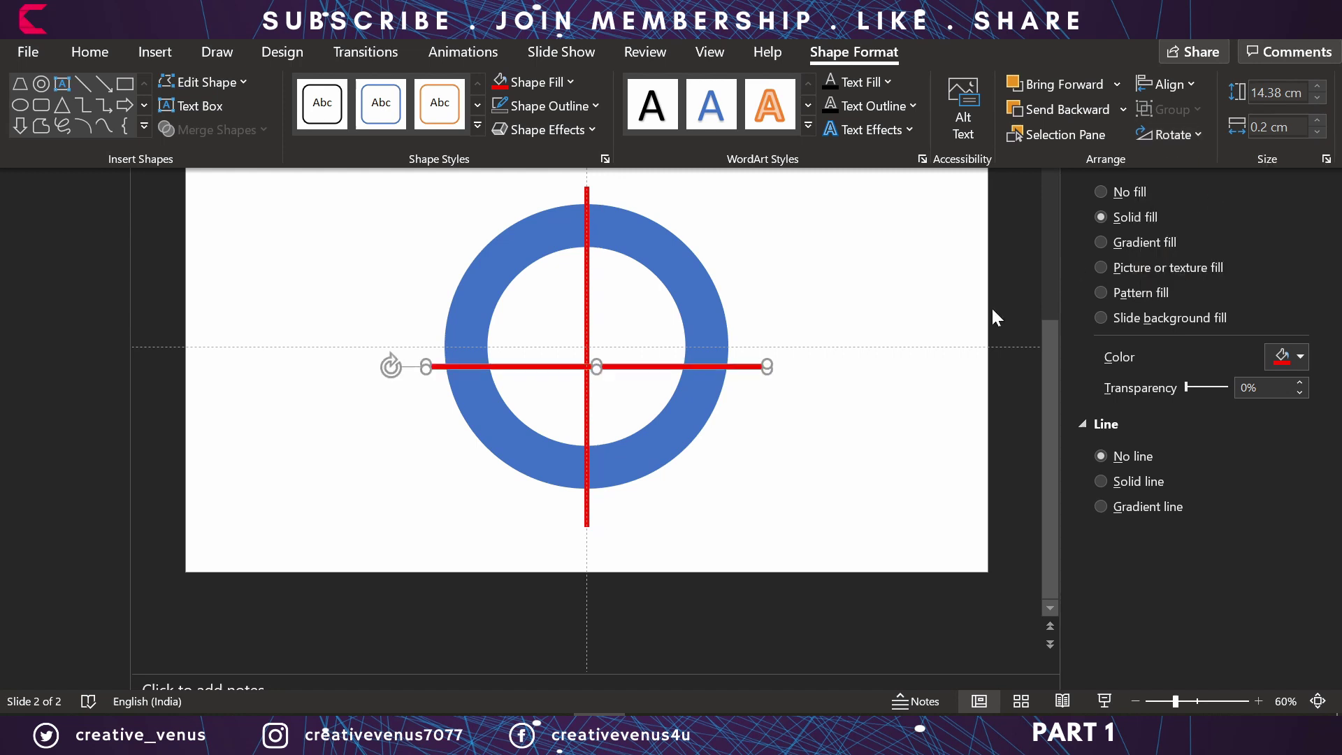
pyautogui.click(1165, 76)
pyautogui.click(1189, 144)
pyautogui.click(1180, 82)
pyautogui.click(1214, 241)
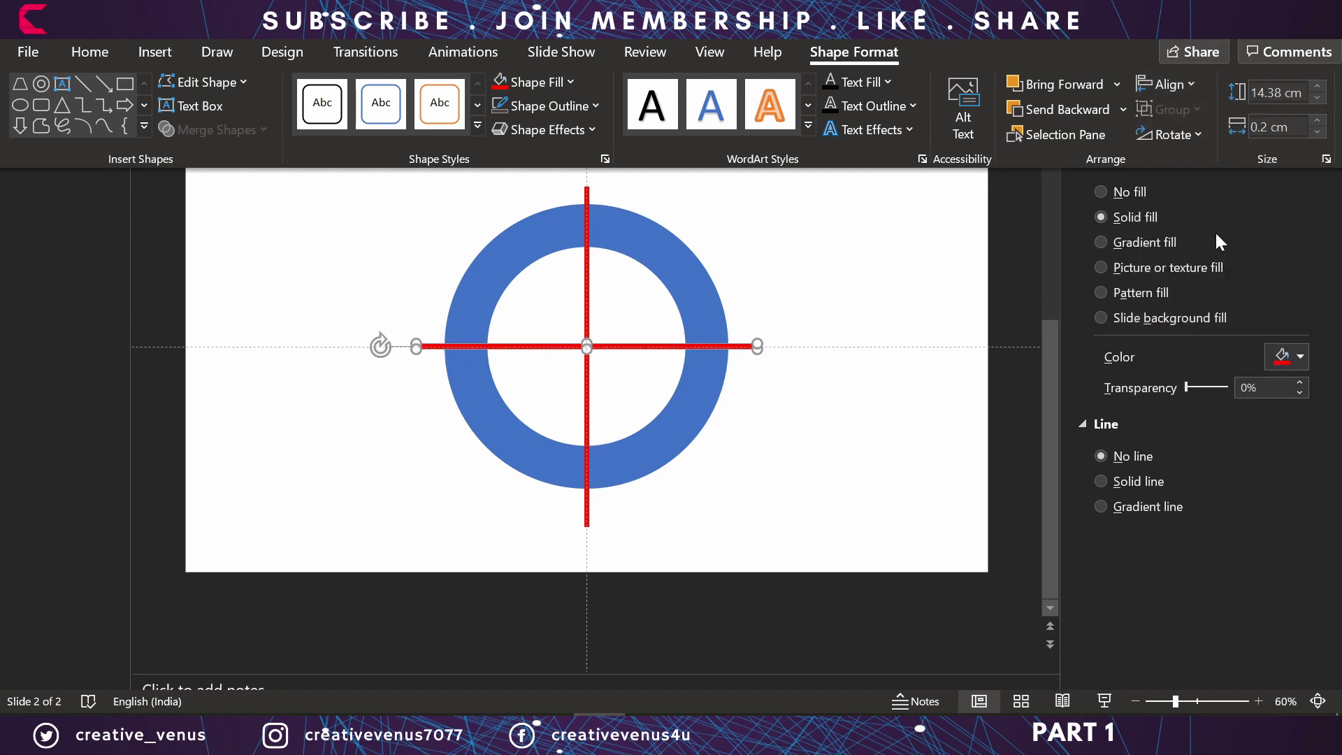
# - Show only ribbon tab names, then subtract the horizontal bar from the ring via Merge Shapes
pyautogui.click(1206, 10)
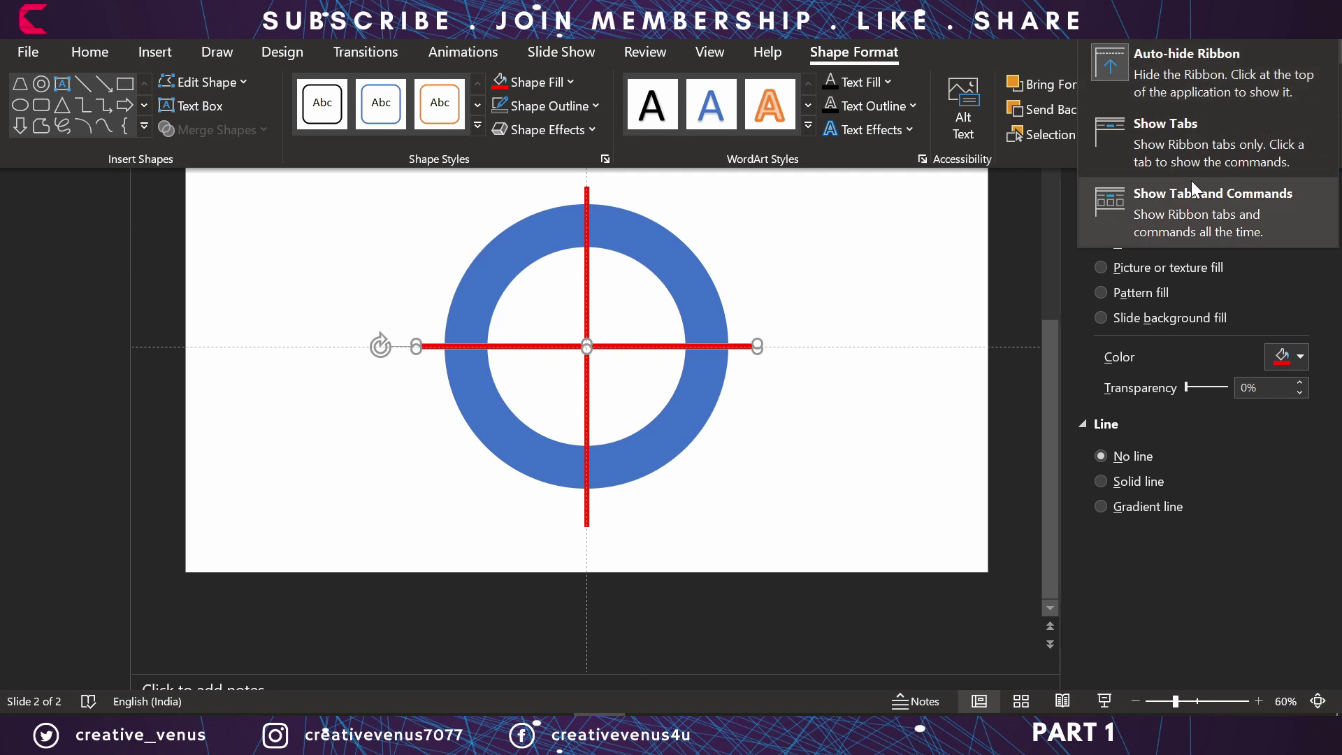
pyautogui.click(1193, 136)
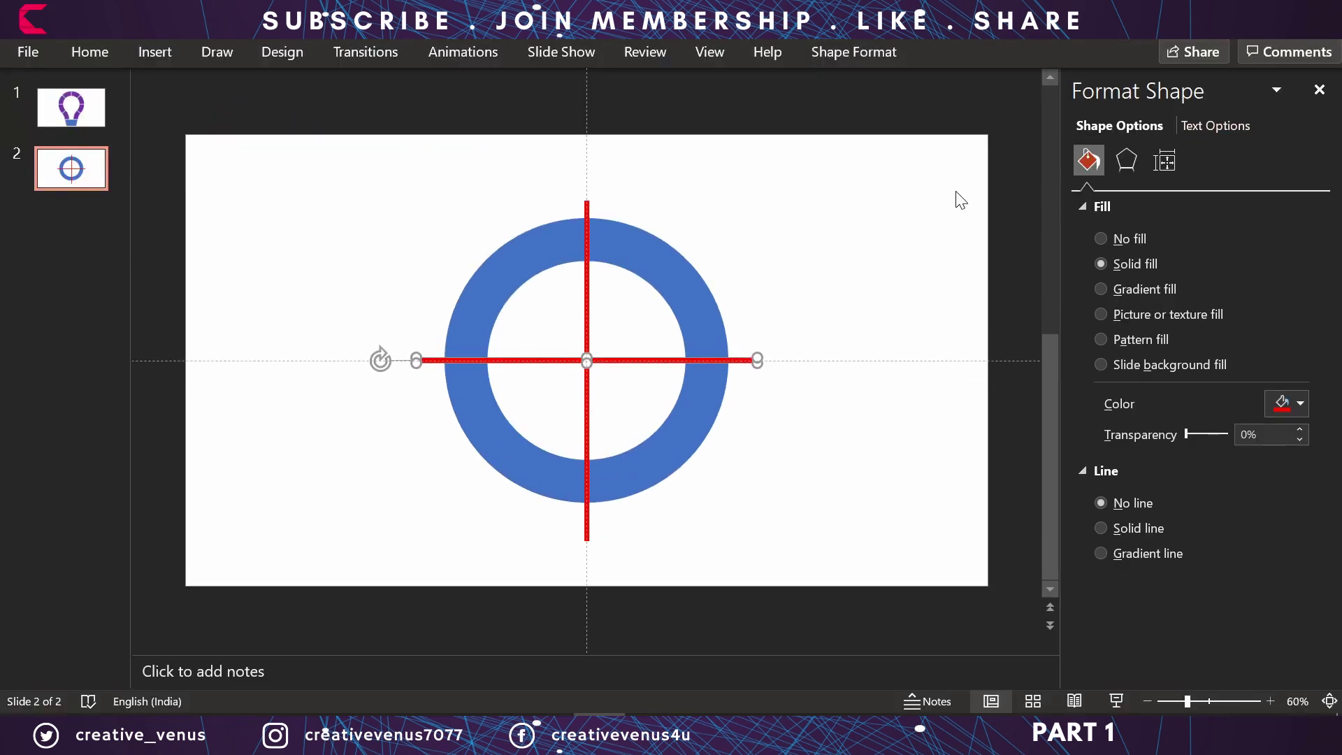
pyautogui.click(827, 418)
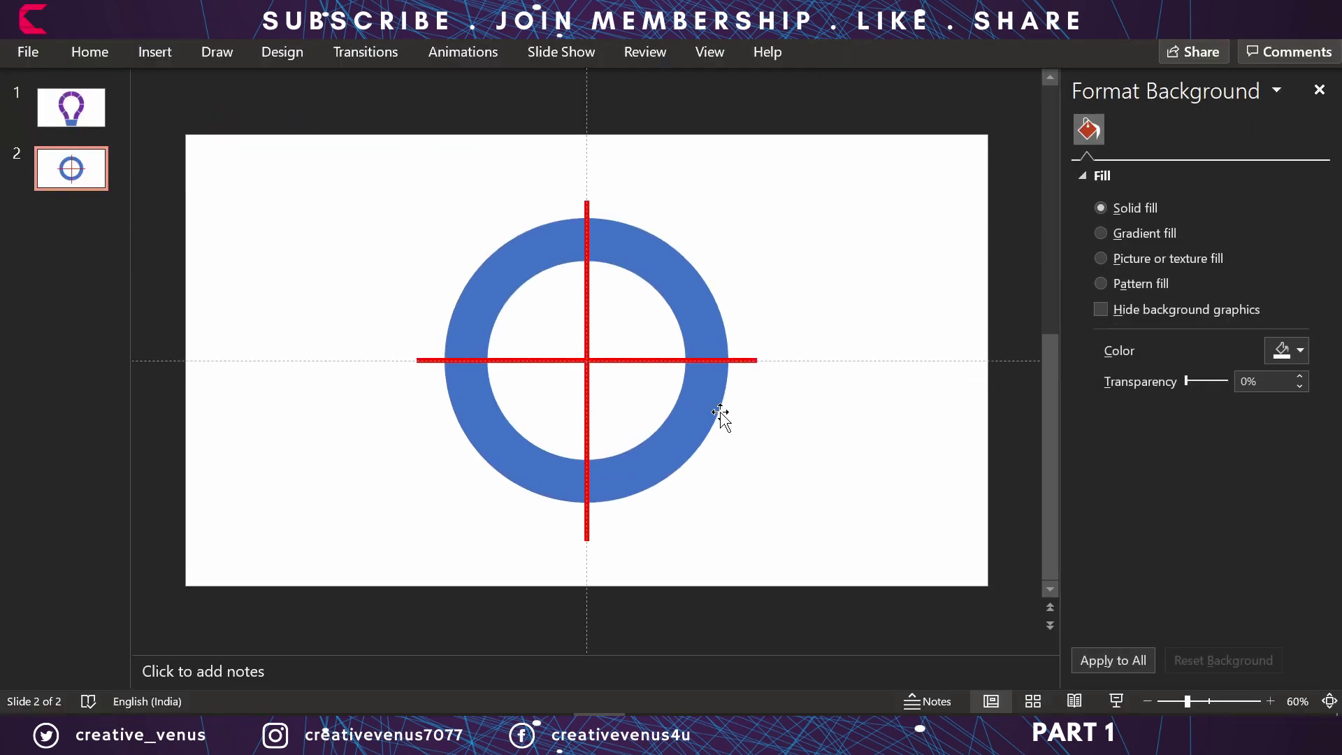
pyautogui.click(692, 401)
pyautogui.keyDown('shift'); pyautogui.click(755, 361); pyautogui.keyUp('shift')
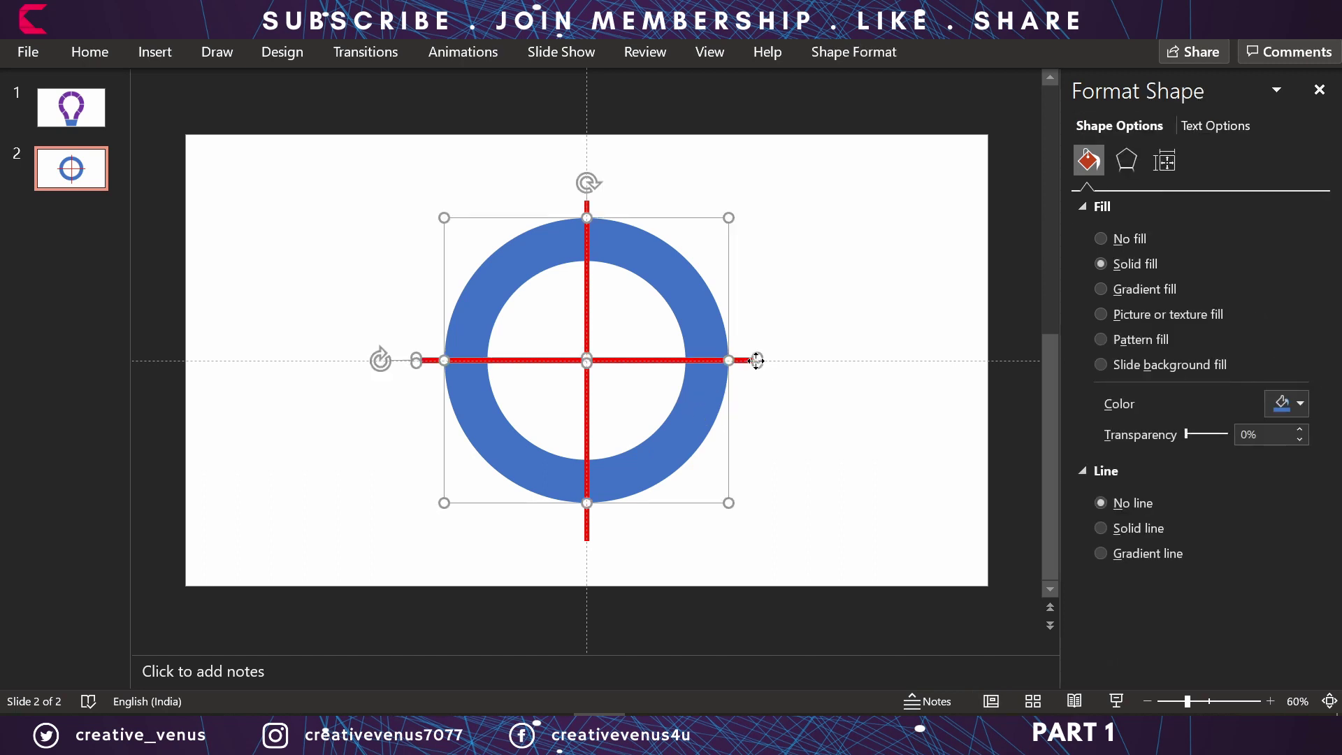
pyautogui.click(853, 52)
pyautogui.click(231, 130)
pyautogui.click(218, 275)
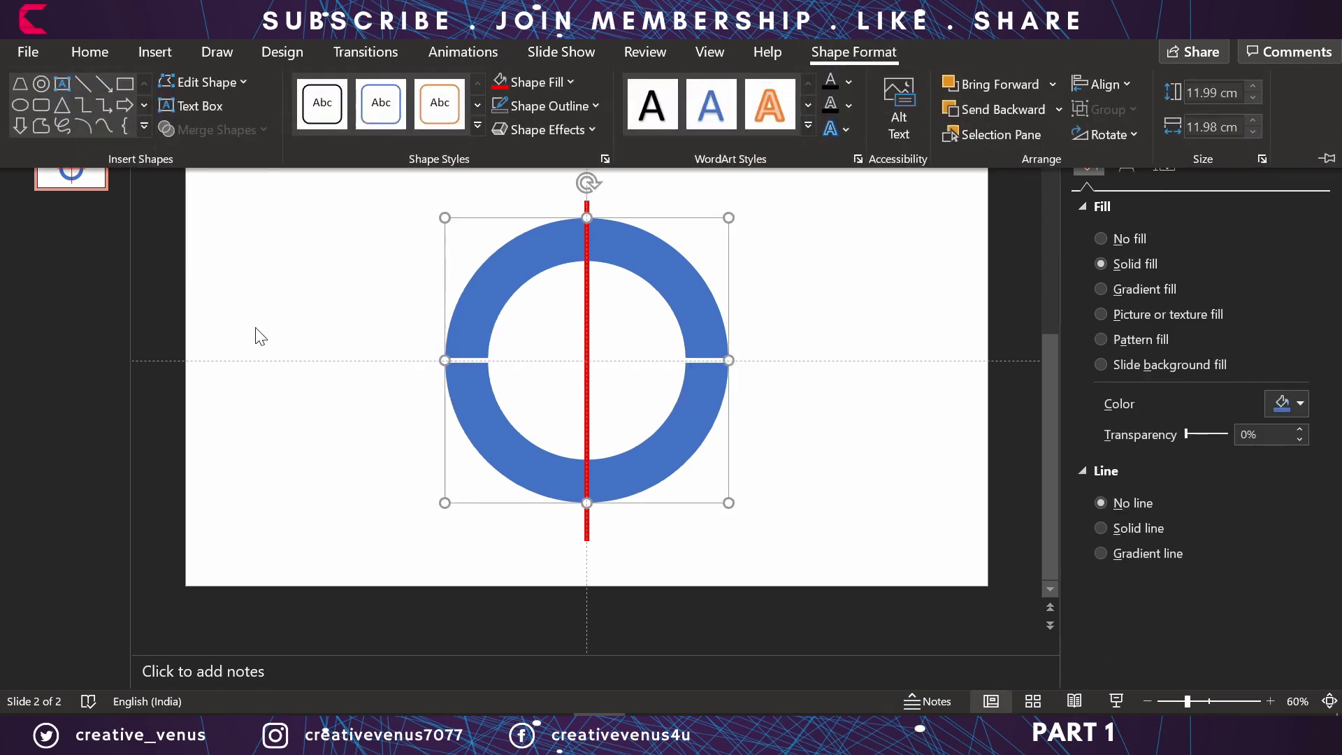
pyautogui.click(703, 400)
pyautogui.keyDown('shift'); pyautogui.click(587, 396); pyautogui.keyUp('shift')
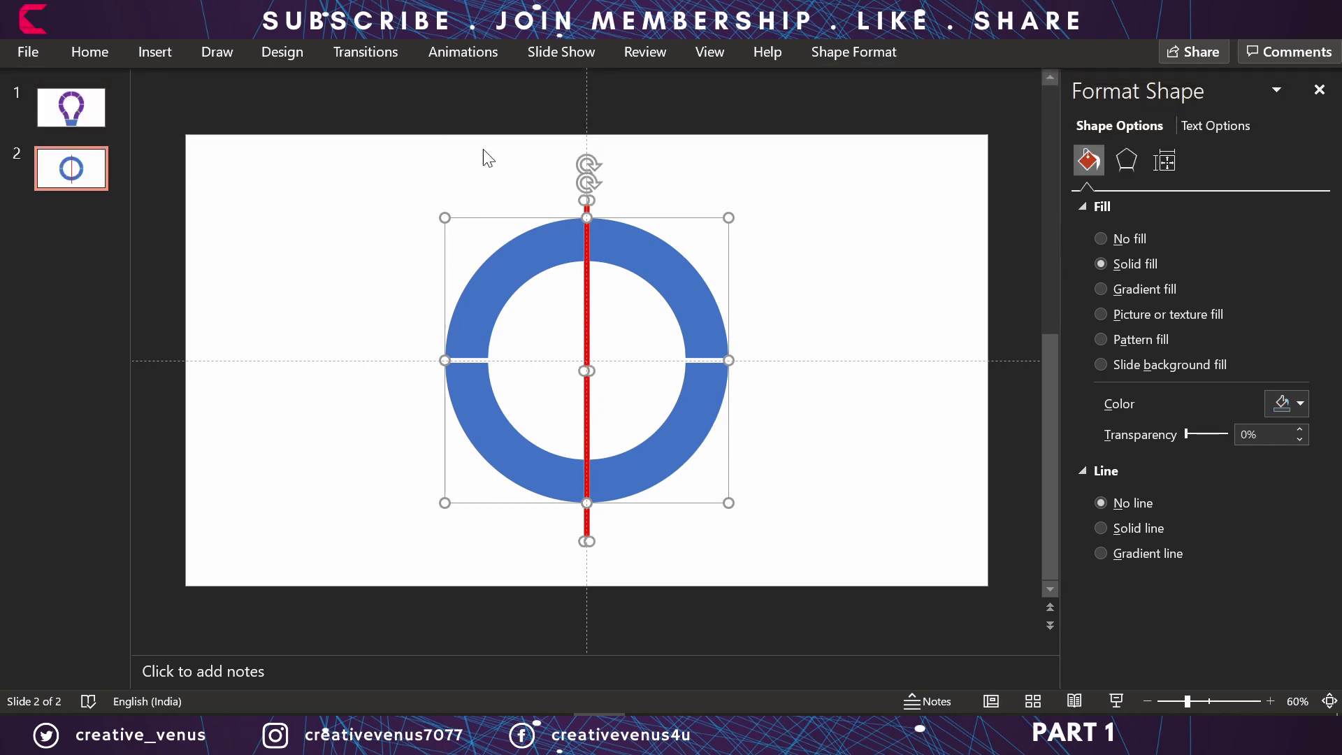
# - Subtract the vertical bar from the ring and zoom the view in to 110%
pyautogui.click(854, 51)
pyautogui.click(234, 129)
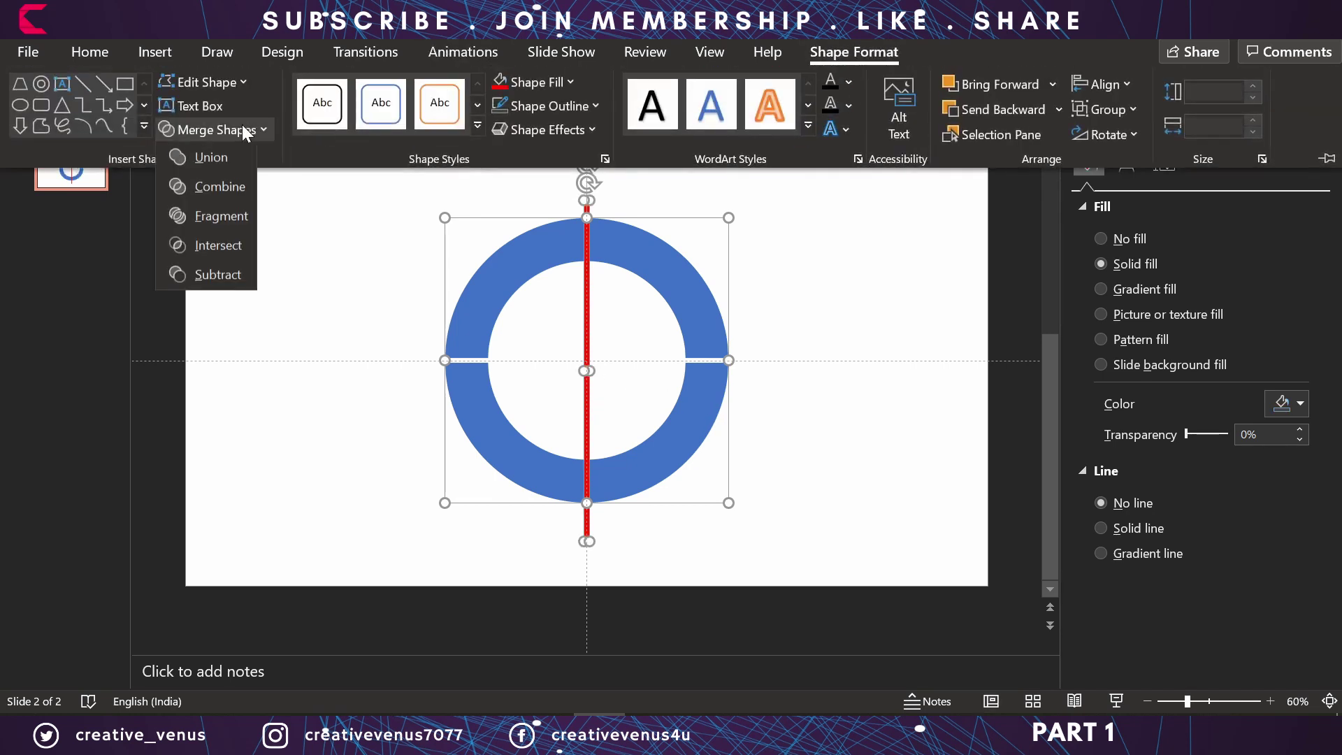
pyautogui.click(219, 277)
pyautogui.click(1270, 701)
pyautogui.click(1269, 701)
pyautogui.click(1270, 701)
pyautogui.click(1270, 701)
pyautogui.click(1269, 701)
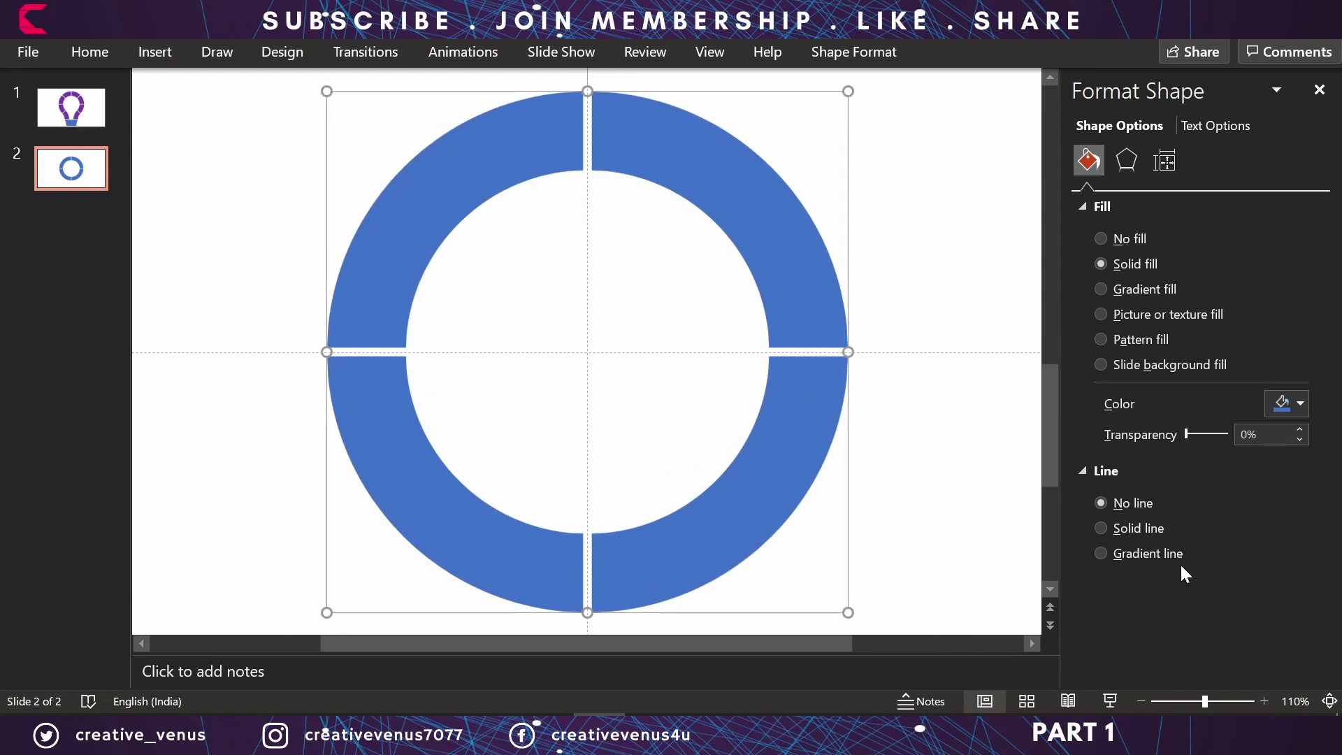
pyautogui.click(154, 52)
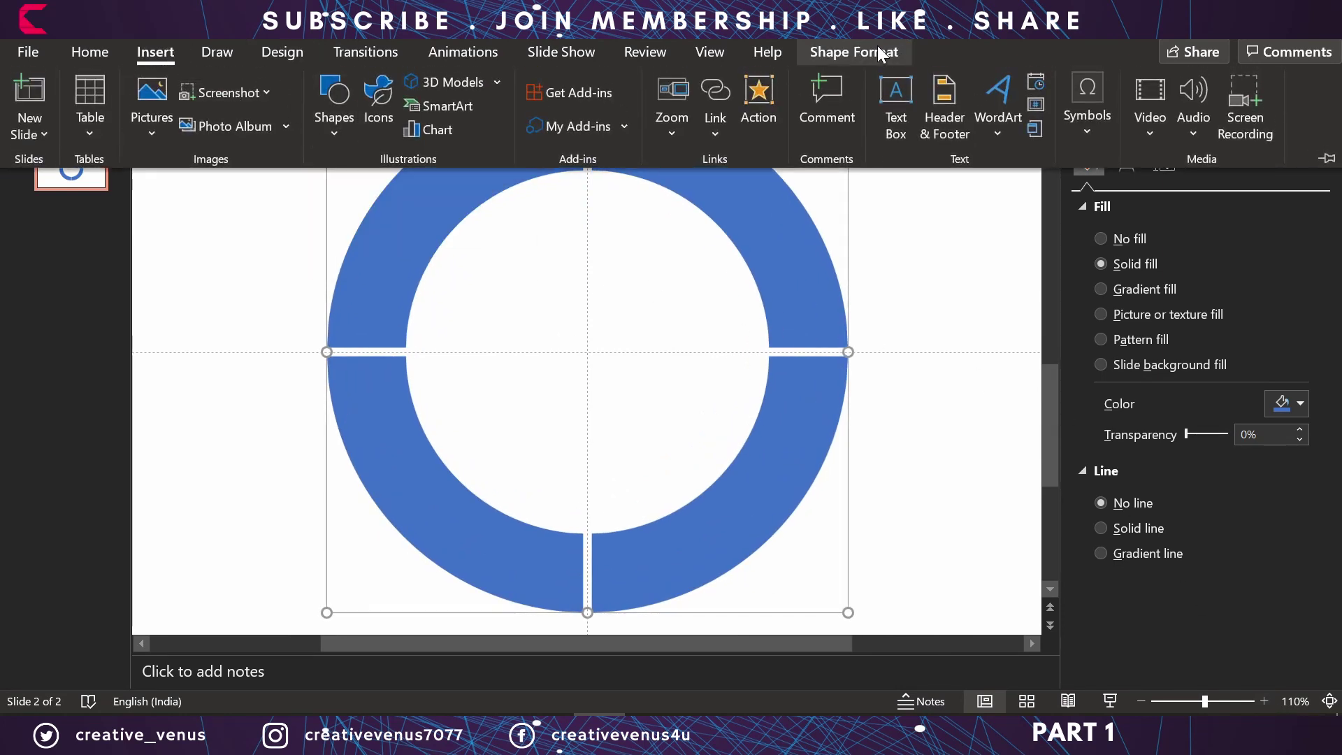
# - Enter Edit Points mode on the four-part ring
pyautogui.click(853, 52)
pyautogui.click(225, 81)
pyautogui.click(220, 144)
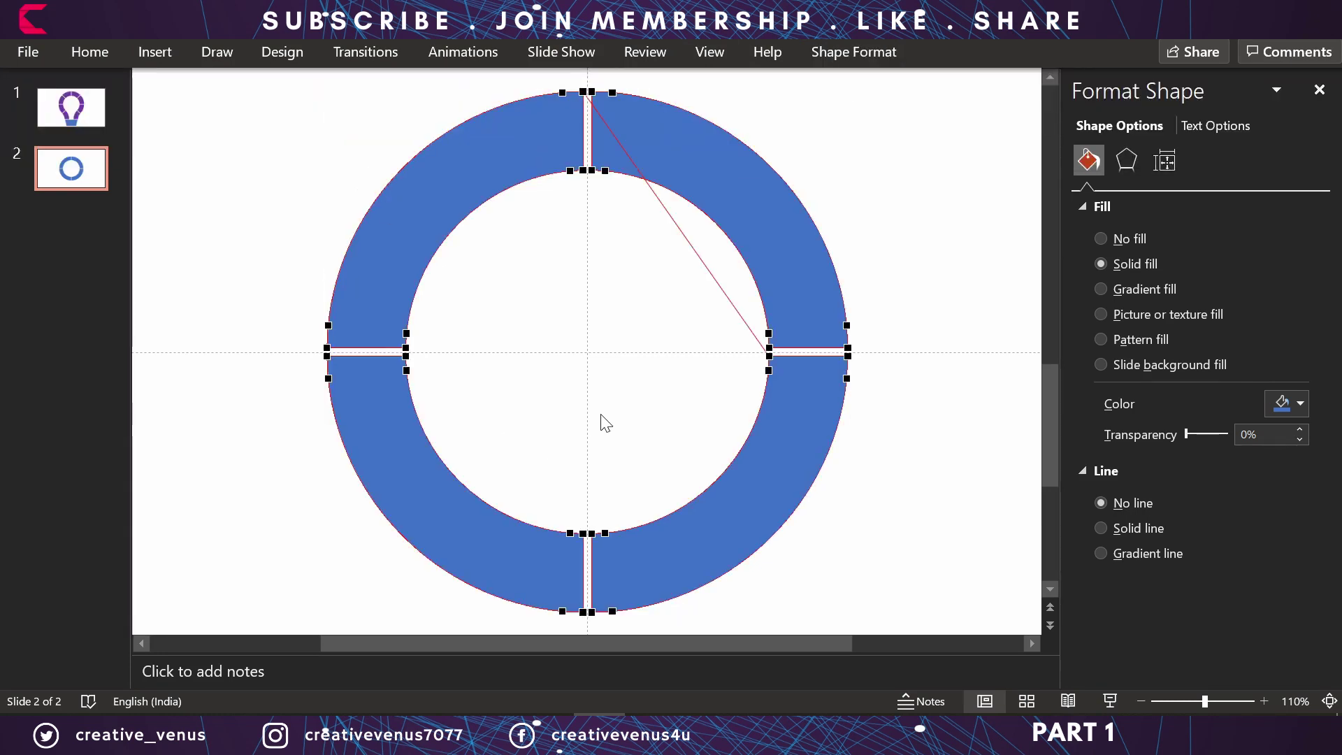
# - Delete the upper-left piece's edit points until that piece collapses
pyautogui.rightClick(583, 168)
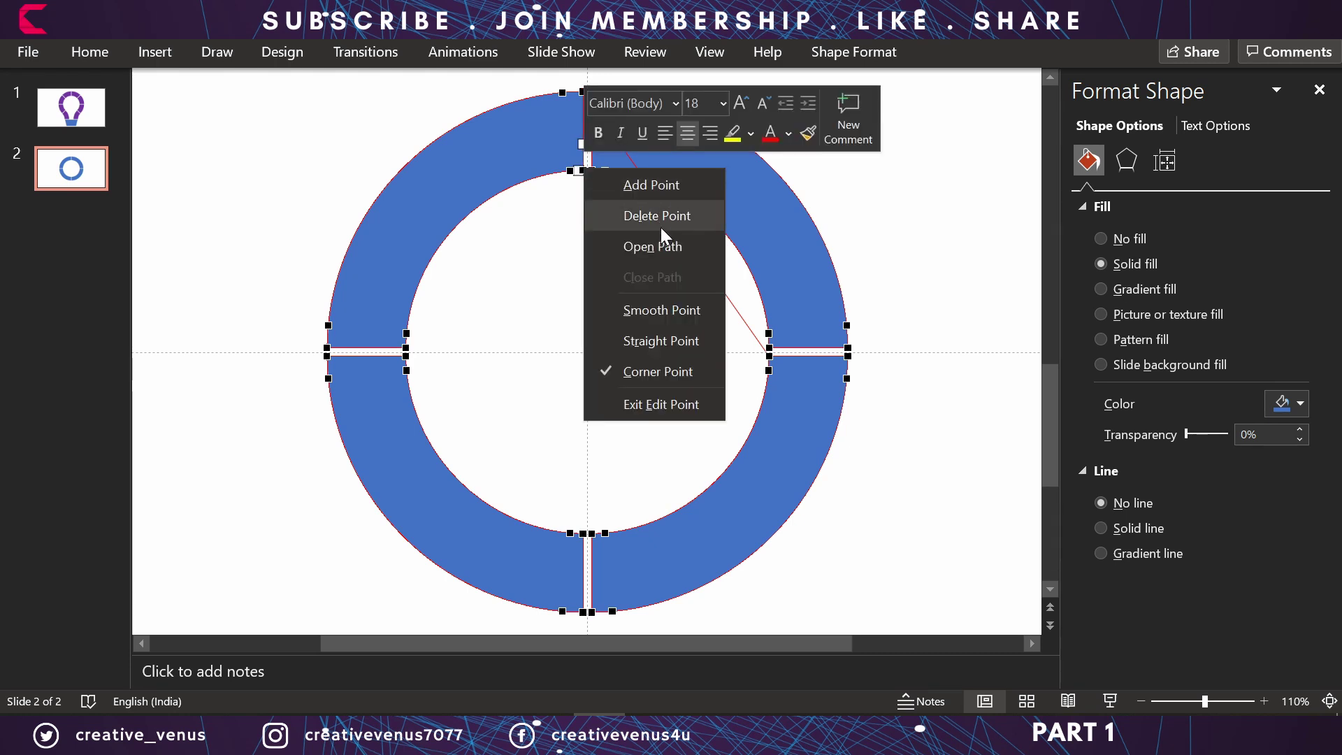
pyautogui.click(660, 225)
pyautogui.rightClick(593, 169)
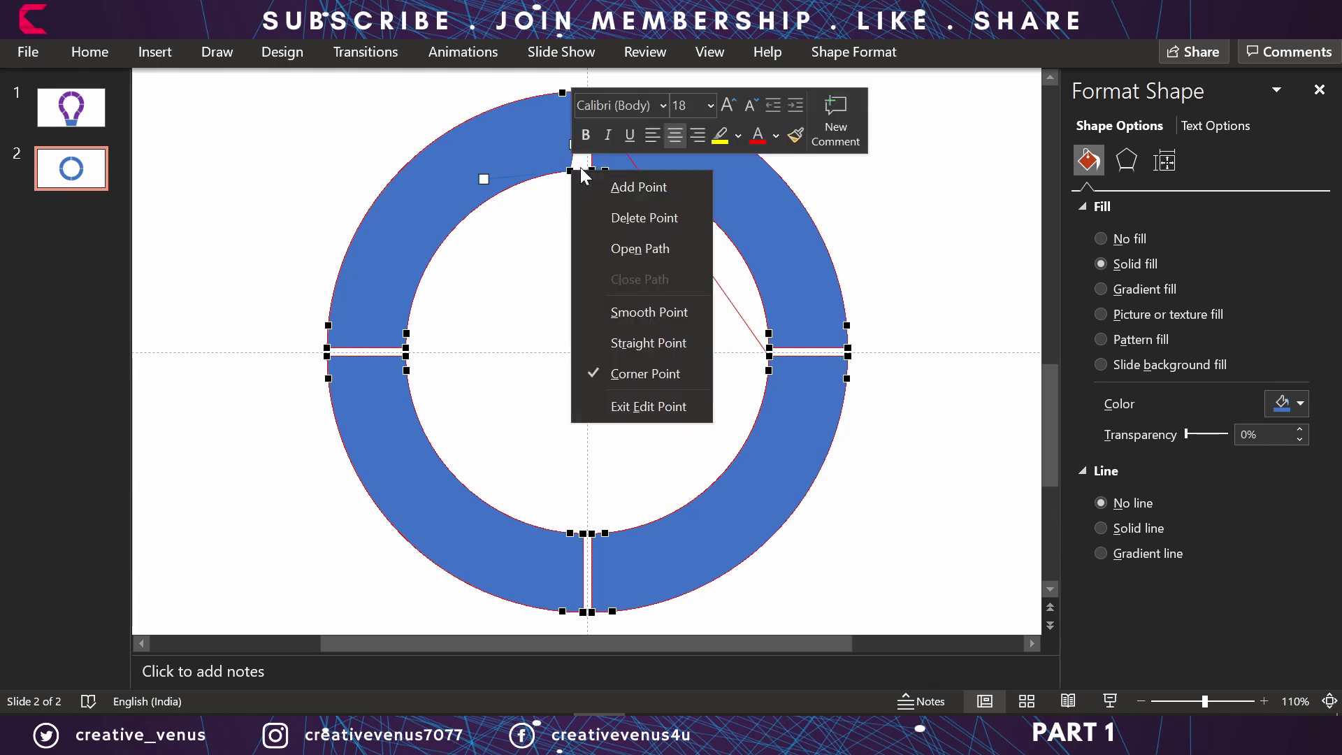
pyautogui.click(633, 221)
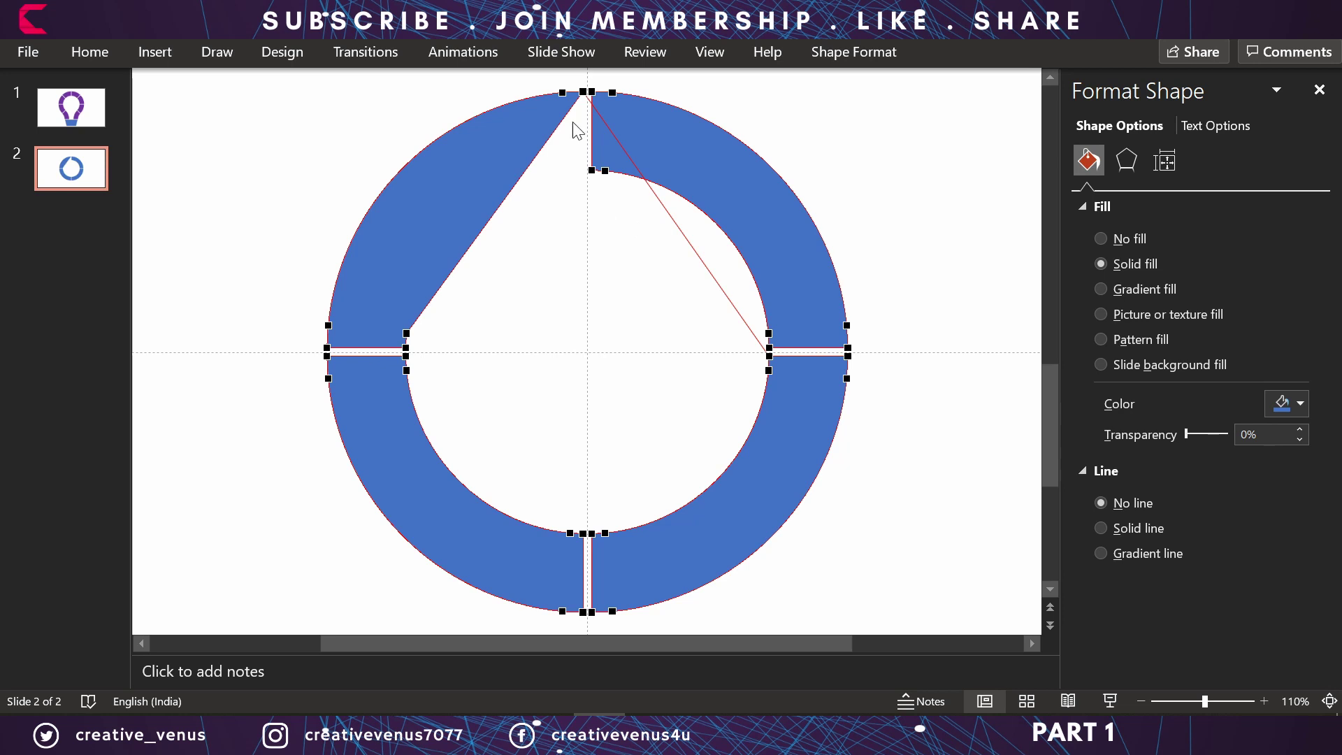
pyautogui.rightClick(581, 92)
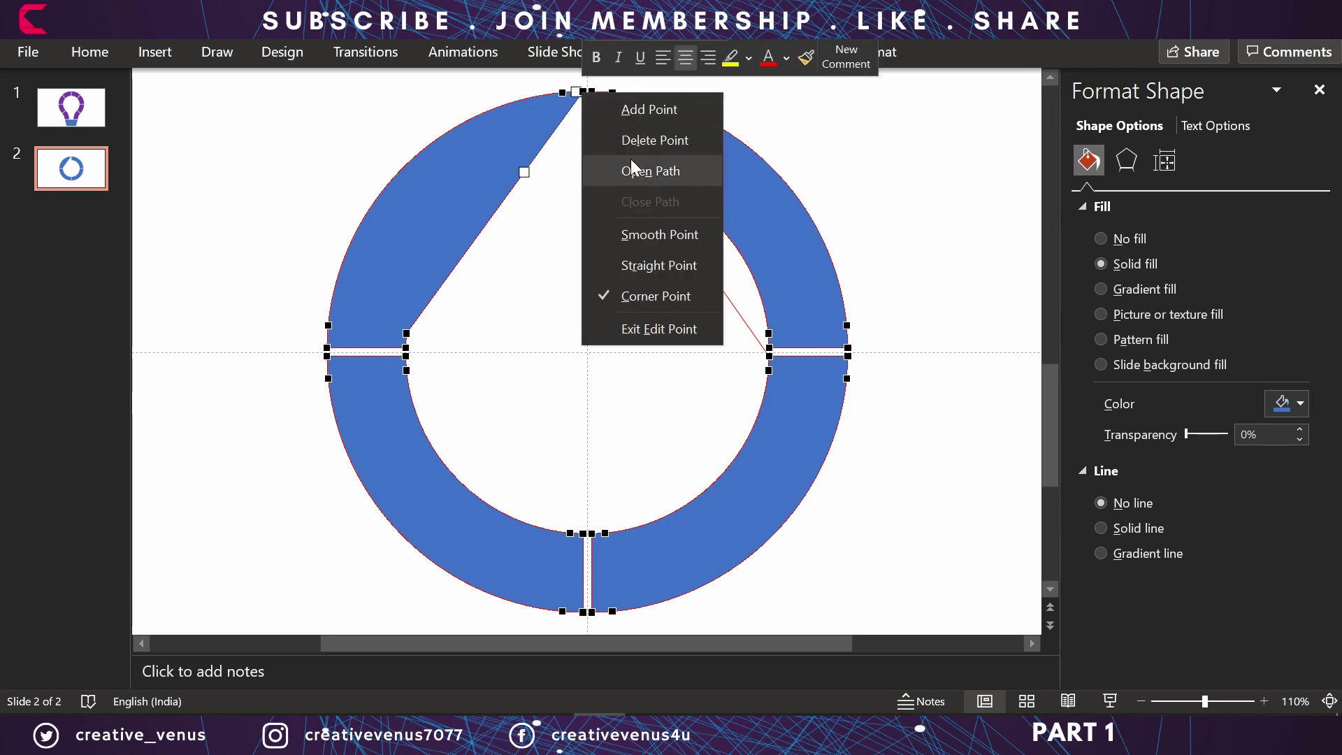
pyautogui.click(642, 137)
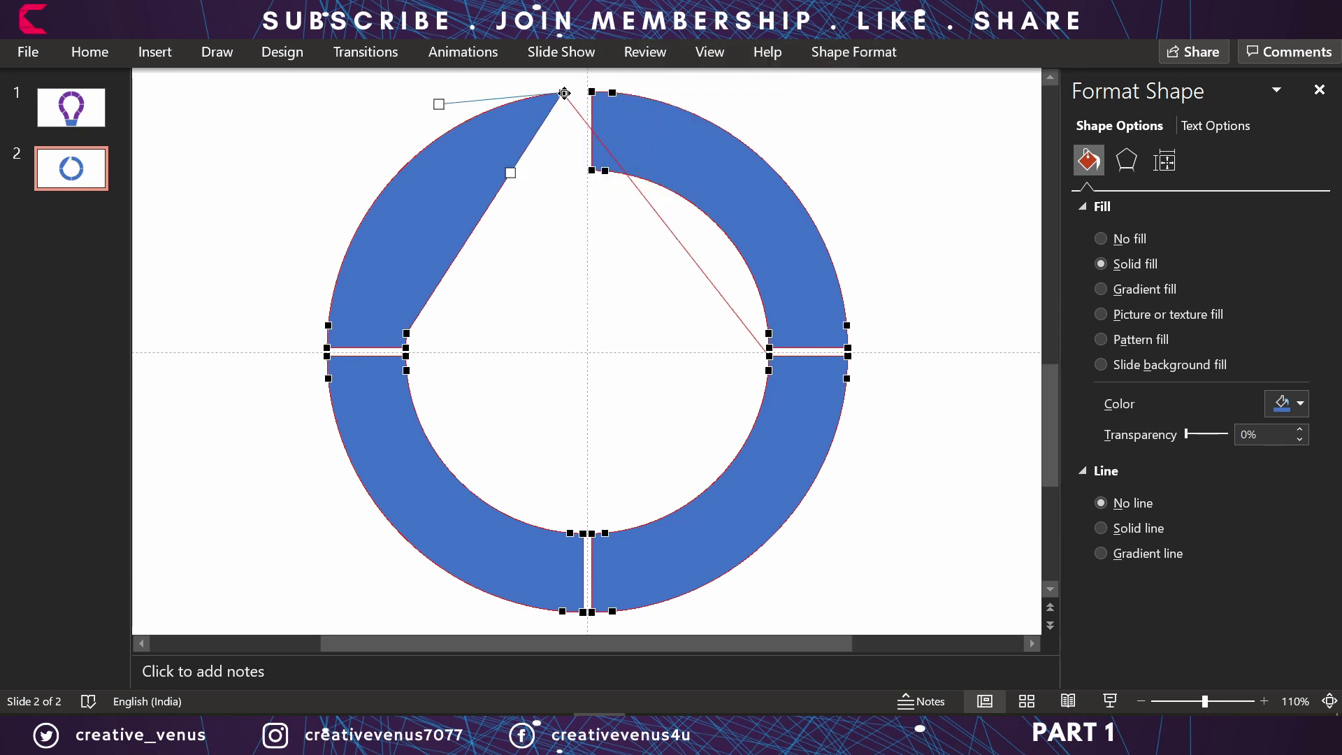
pyautogui.rightClick(563, 93)
pyautogui.click(602, 133)
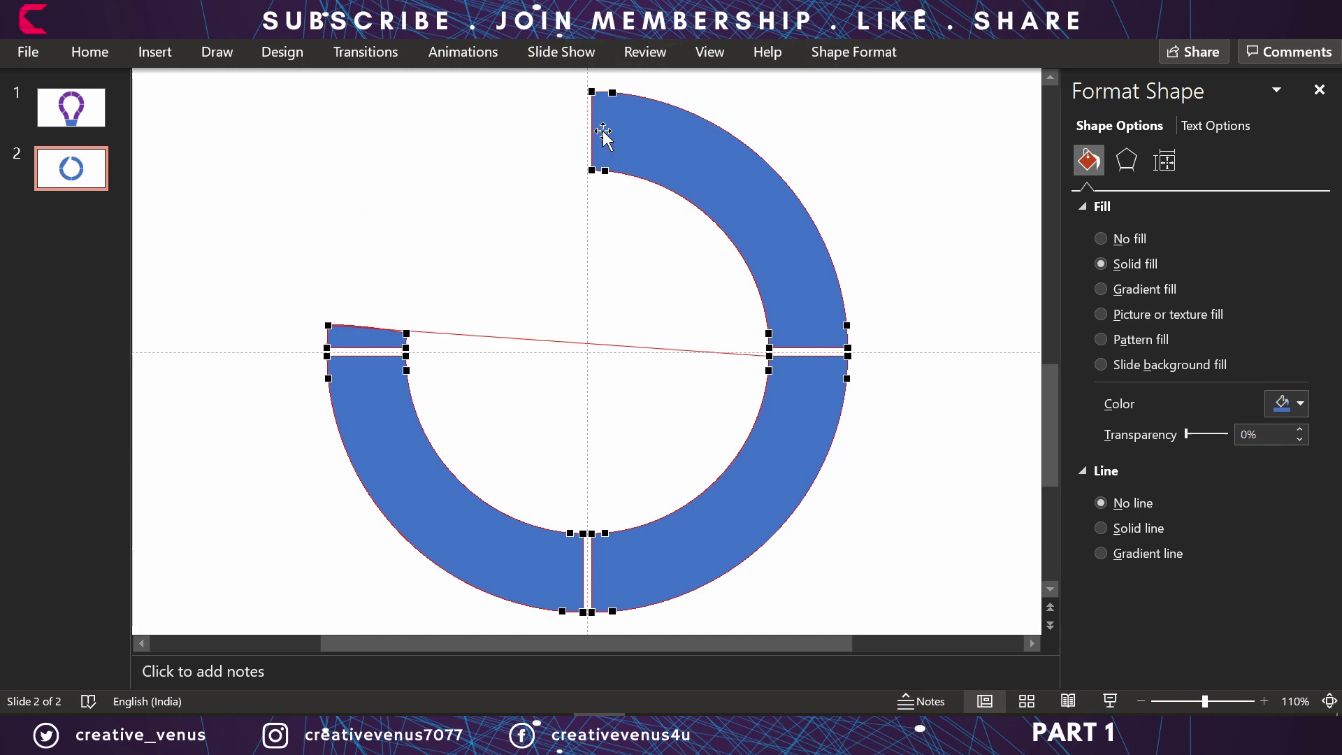
# - Delete three points on the left piece to flatten its top
pyautogui.rightClick(395, 330)
pyautogui.click(489, 381)
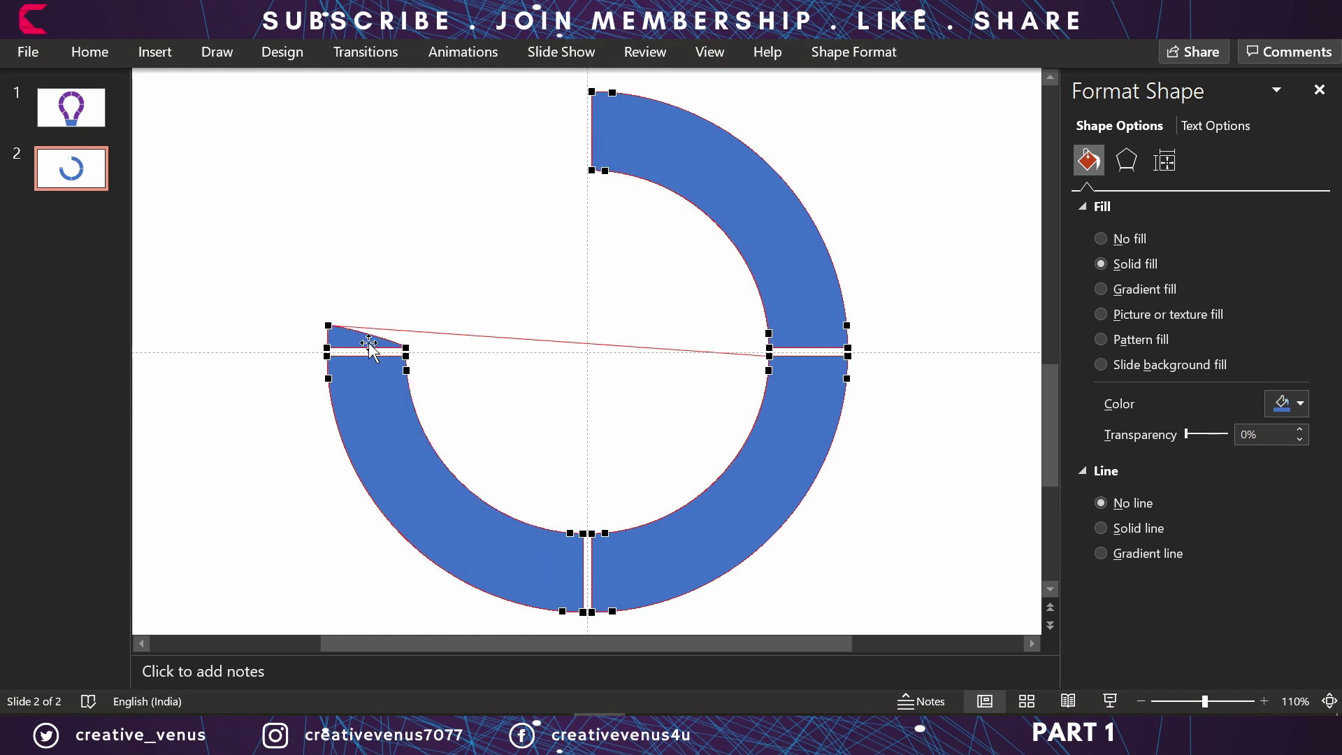
pyautogui.rightClick(349, 319)
pyautogui.click(400, 369)
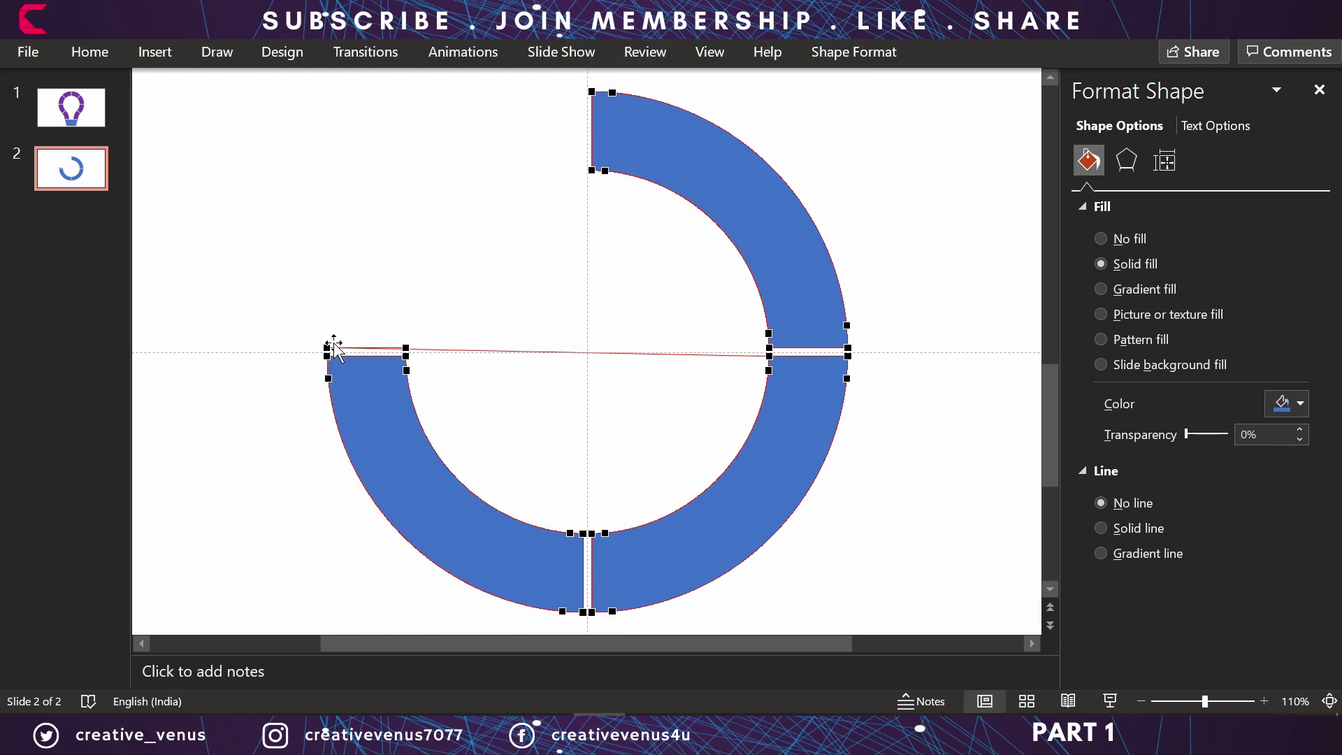
pyautogui.rightClick(370, 337)
pyautogui.click(380, 388)
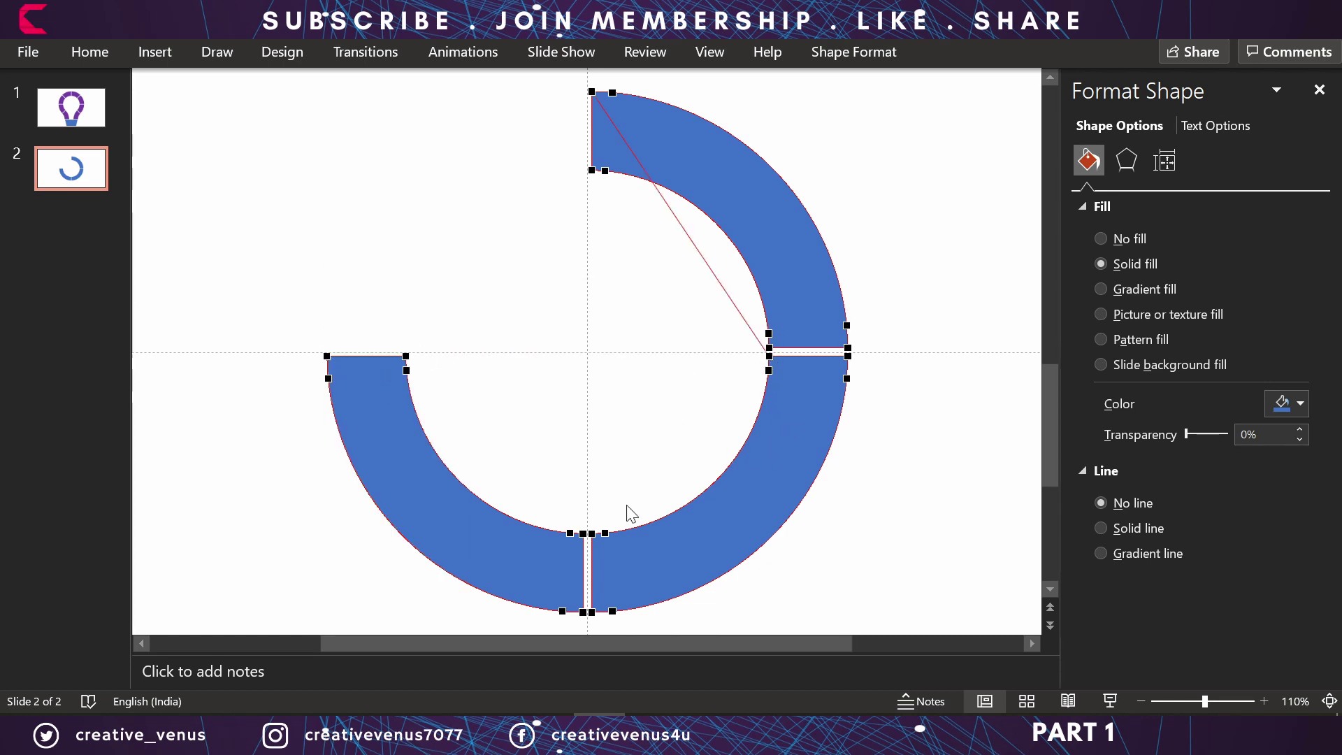
# - Open the path at the right arc's top and delete its top vertices
pyautogui.rightClick(602, 91)
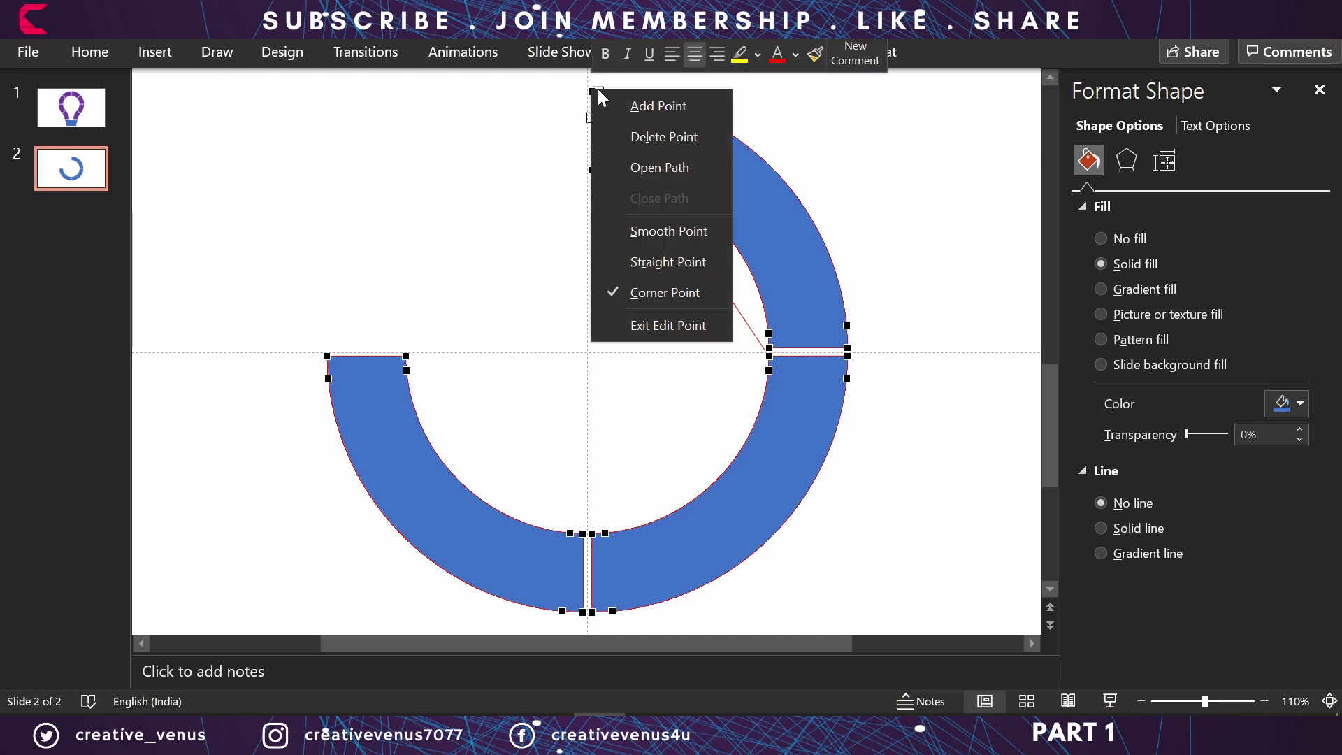
pyautogui.click(641, 167)
pyautogui.click(615, 91)
pyautogui.rightClick(615, 90)
pyautogui.click(671, 138)
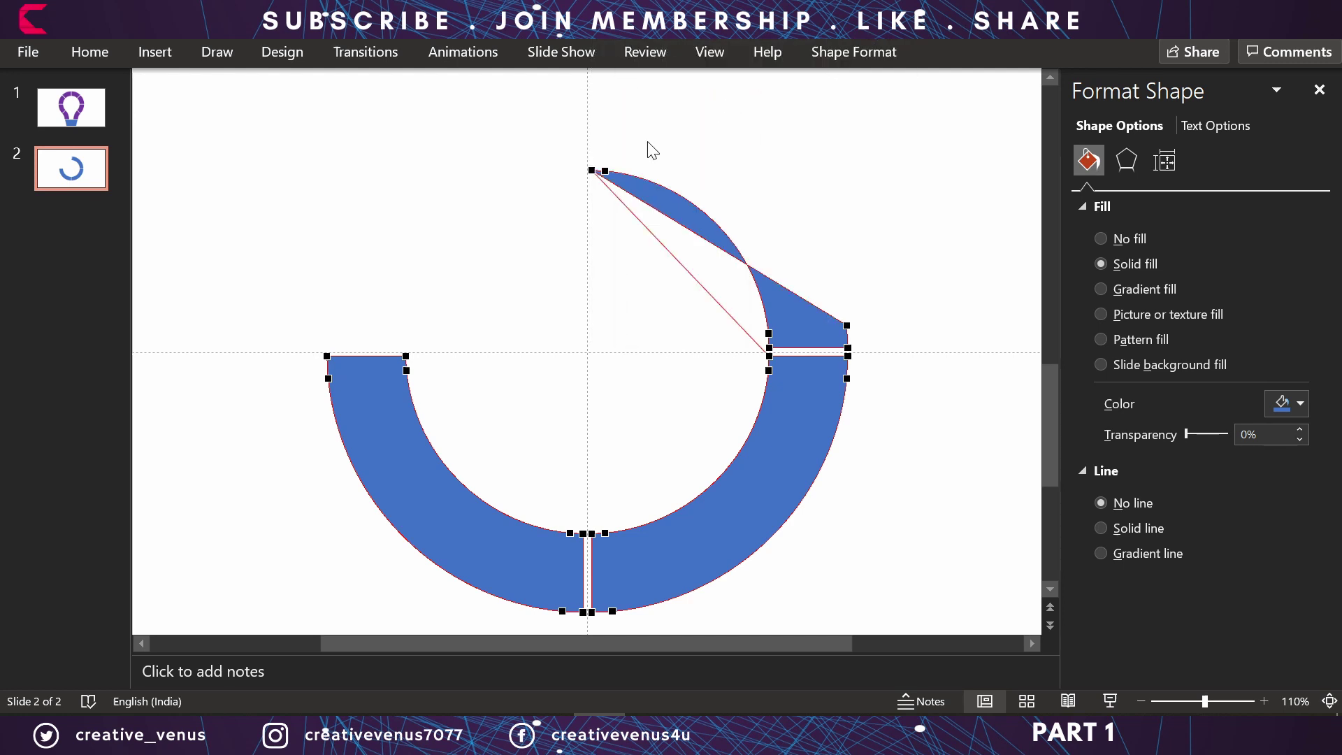
pyautogui.rightClick(595, 170)
pyautogui.click(646, 218)
pyautogui.rightClick(605, 170)
pyautogui.click(660, 218)
# - Delete the triangular nub's vertices so the top edge becomes flat
pyautogui.rightClick(768, 333)
pyautogui.click(828, 377)
pyautogui.rightClick(845, 322)
pyautogui.click(909, 369)
pyautogui.rightClick(847, 347)
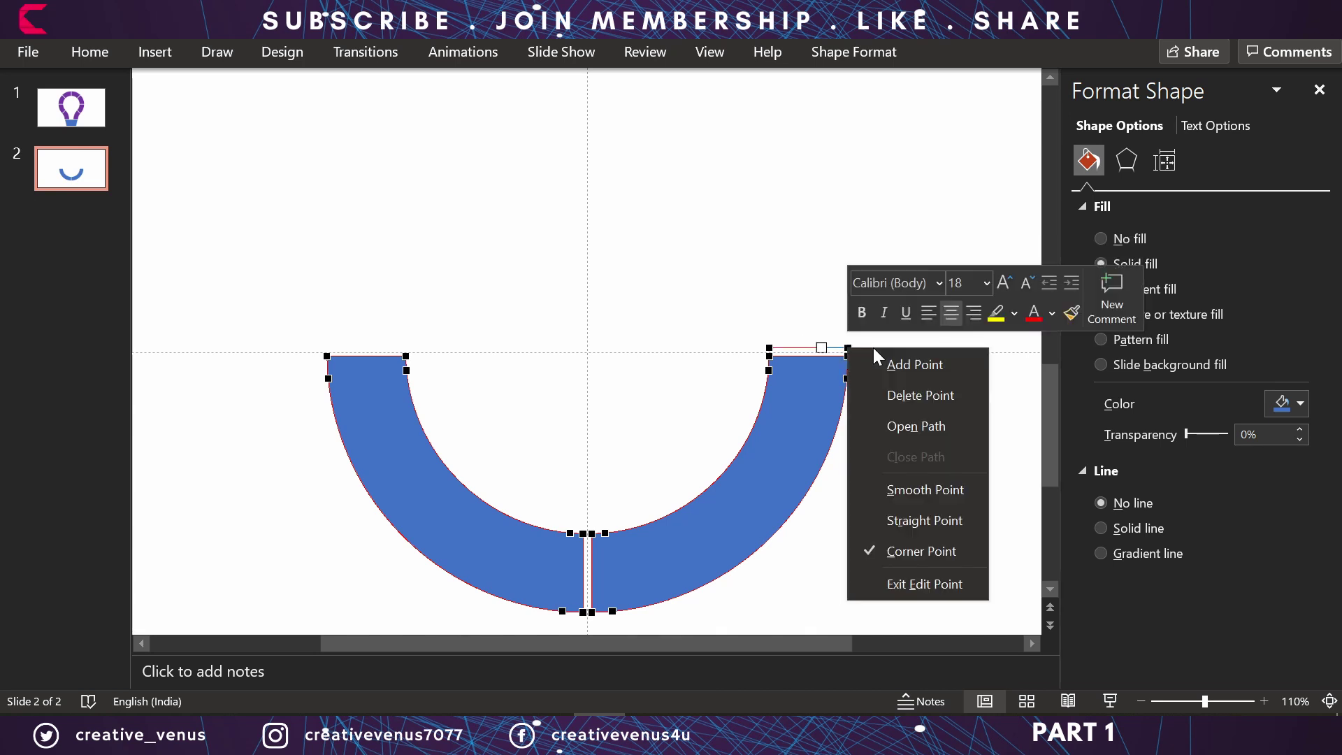
pyautogui.click(908, 395)
# - Delete the right arm's vertices to remove the right wing
pyautogui.rightClick(769, 356)
pyautogui.click(830, 401)
pyautogui.rightClick(769, 371)
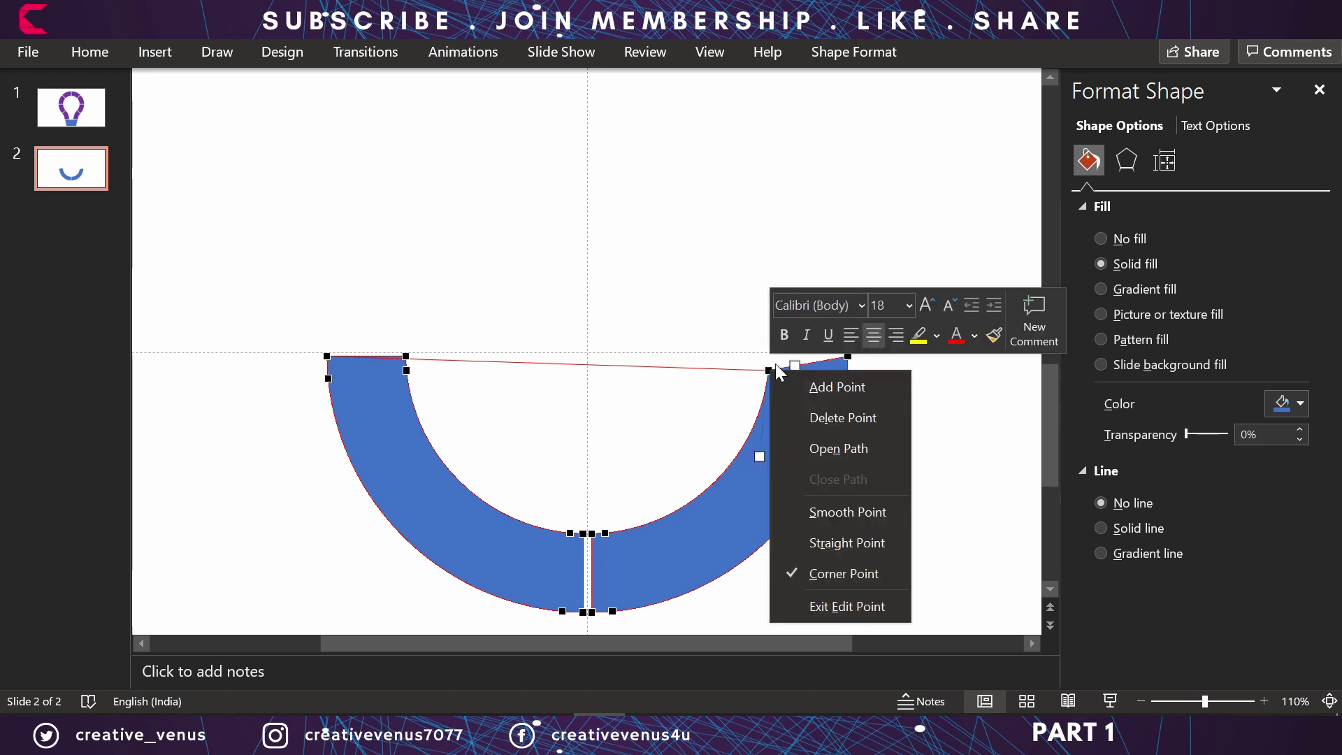
pyautogui.click(827, 417)
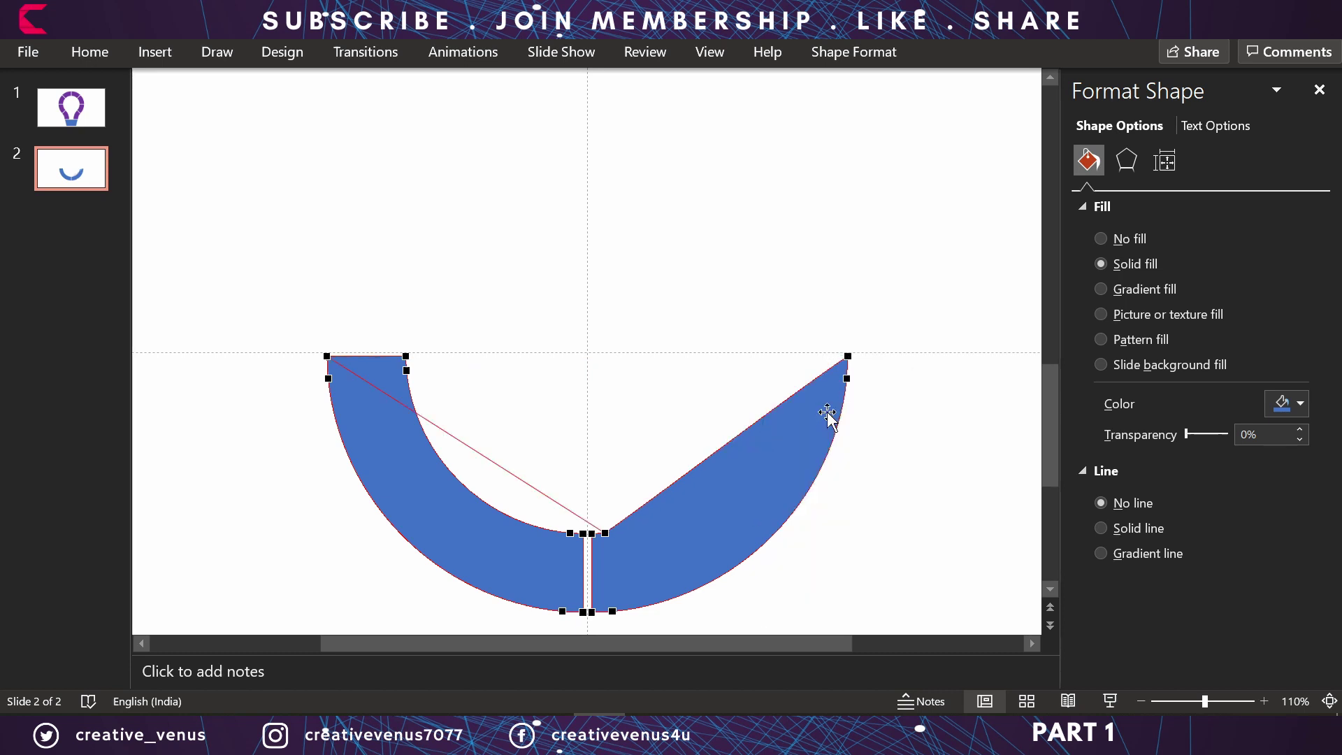
pyautogui.rightClick(847, 356)
pyautogui.click(889, 398)
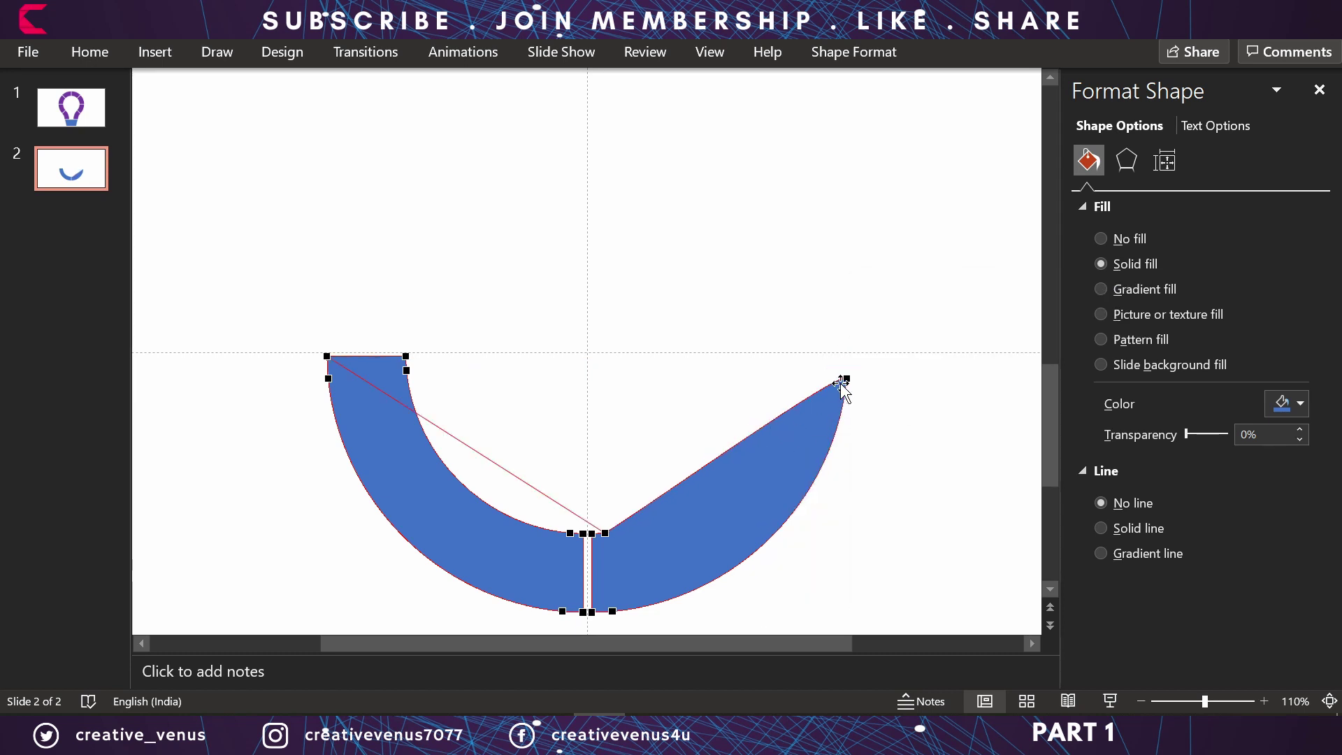
pyautogui.rightClick(842, 383)
pyautogui.click(895, 422)
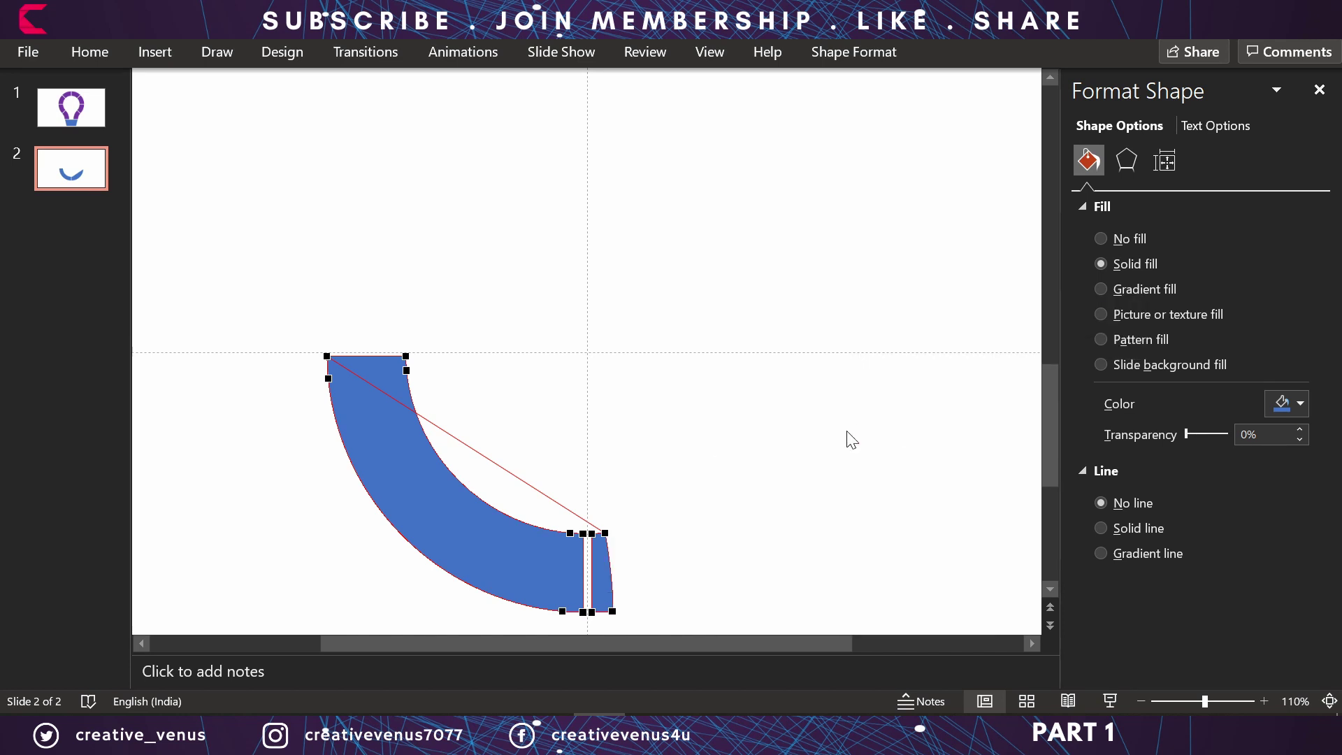
# - Delete the remaining tip vertices so the lower-left arc ends squarely
pyautogui.rightClick(604, 533)
pyautogui.click(677, 332)
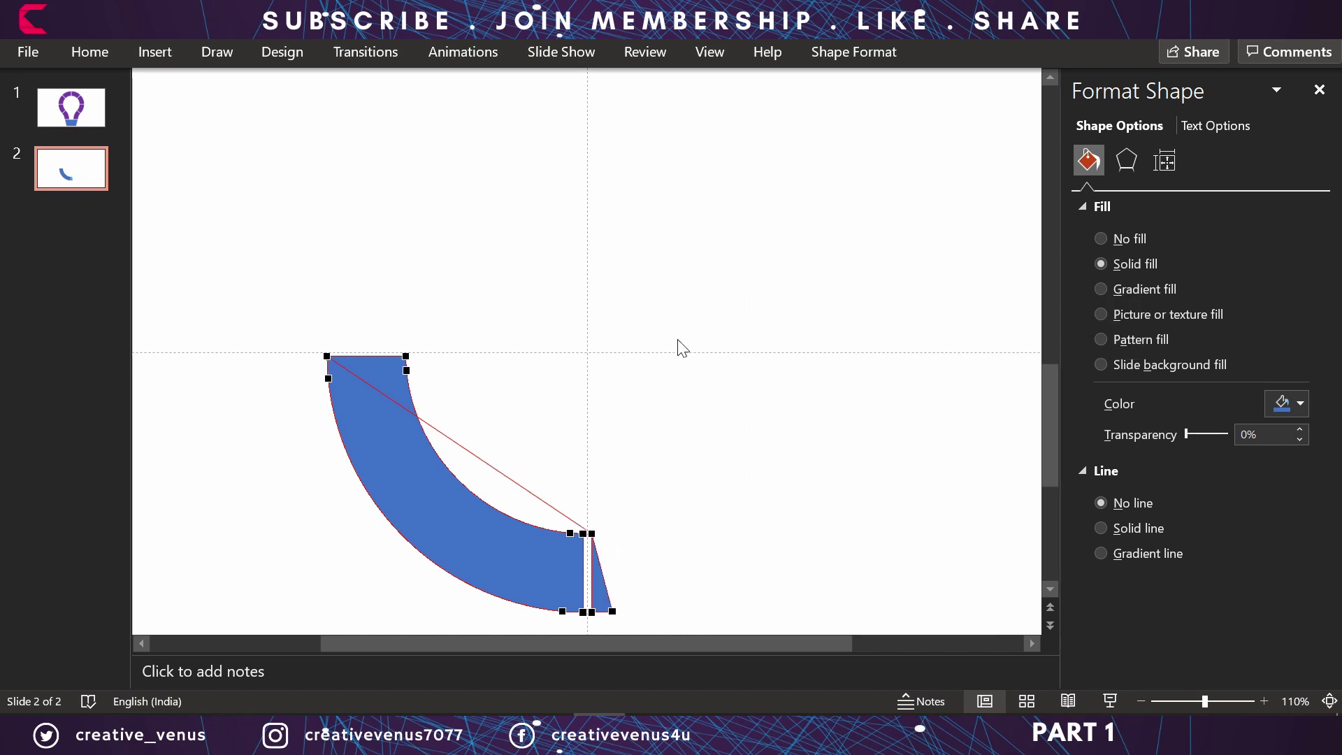
pyautogui.rightClick(591, 532)
pyautogui.click(654, 328)
pyautogui.rightClick(613, 607)
pyautogui.click(688, 398)
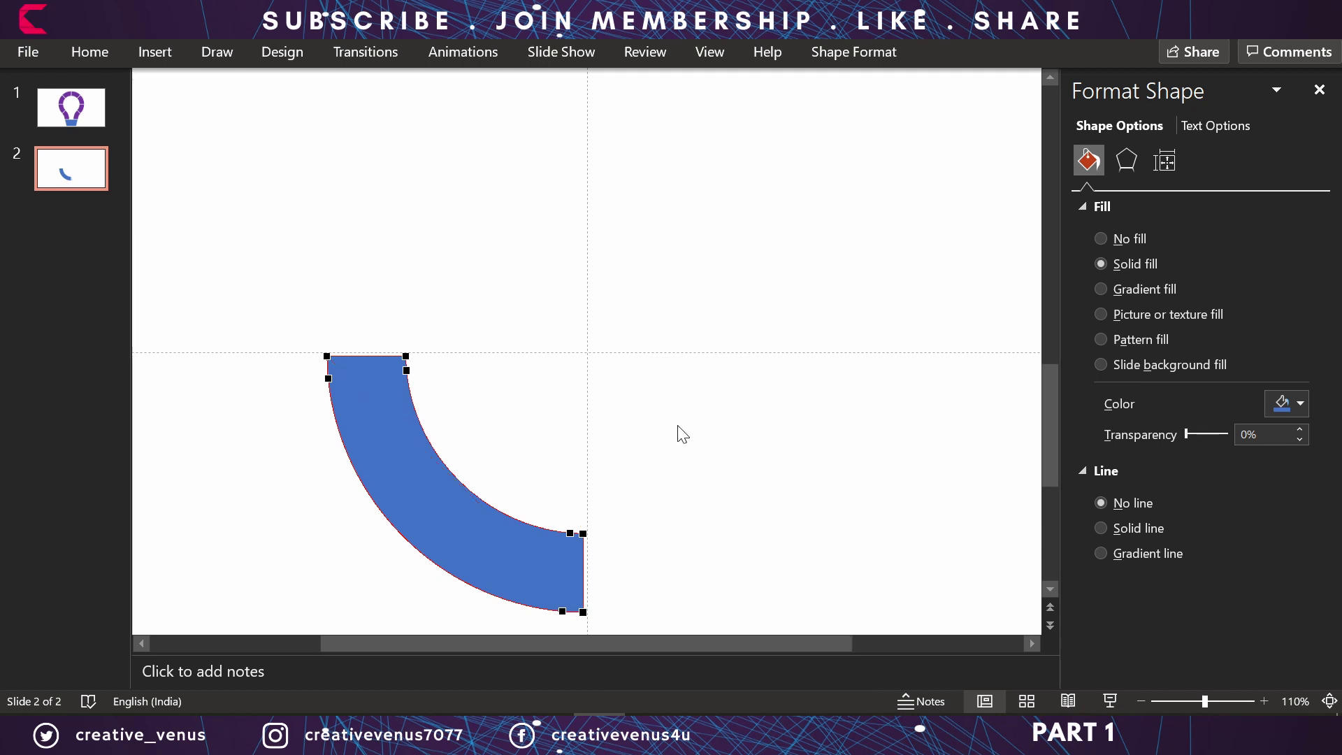
# - Draw a thin vertical rectangle bar to the right of the quarter arc
pyautogui.click(669, 541)
pyautogui.click(422, 472)
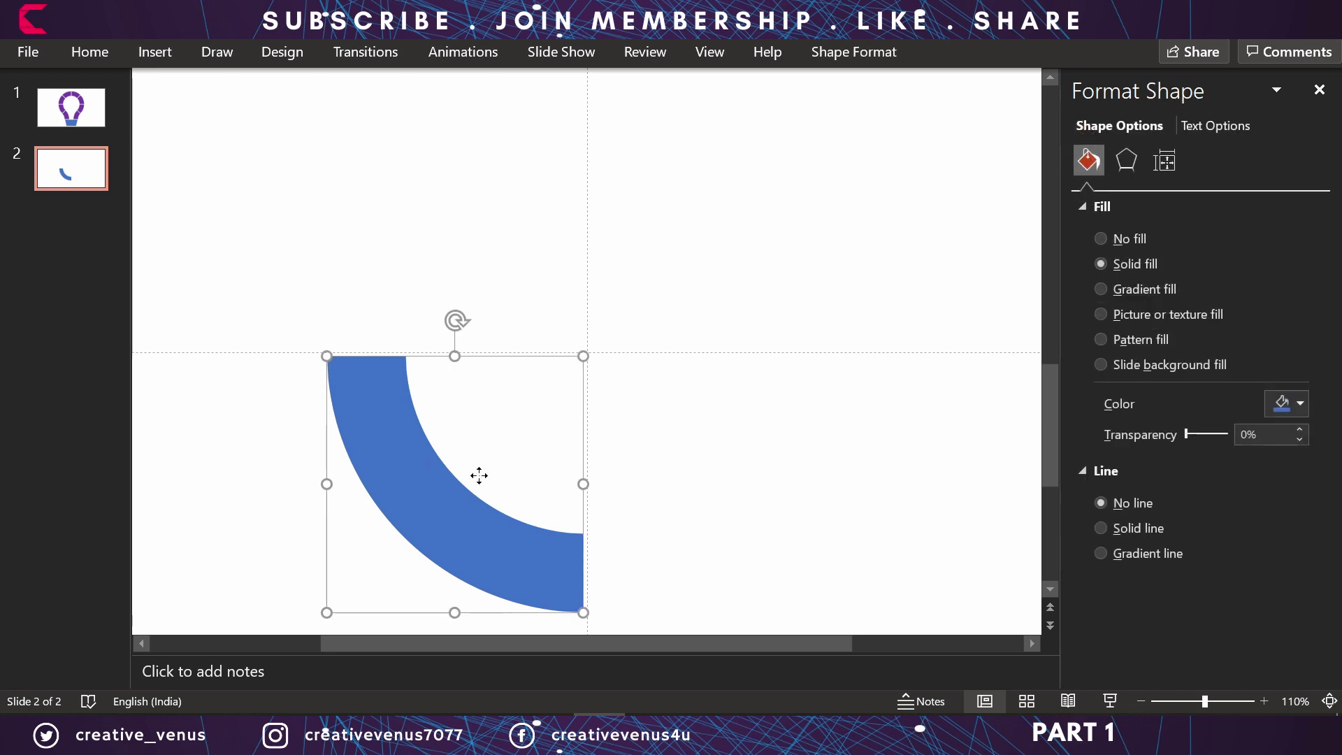
pyautogui.click(691, 476)
pyautogui.click(153, 56)
pyautogui.click(327, 130)
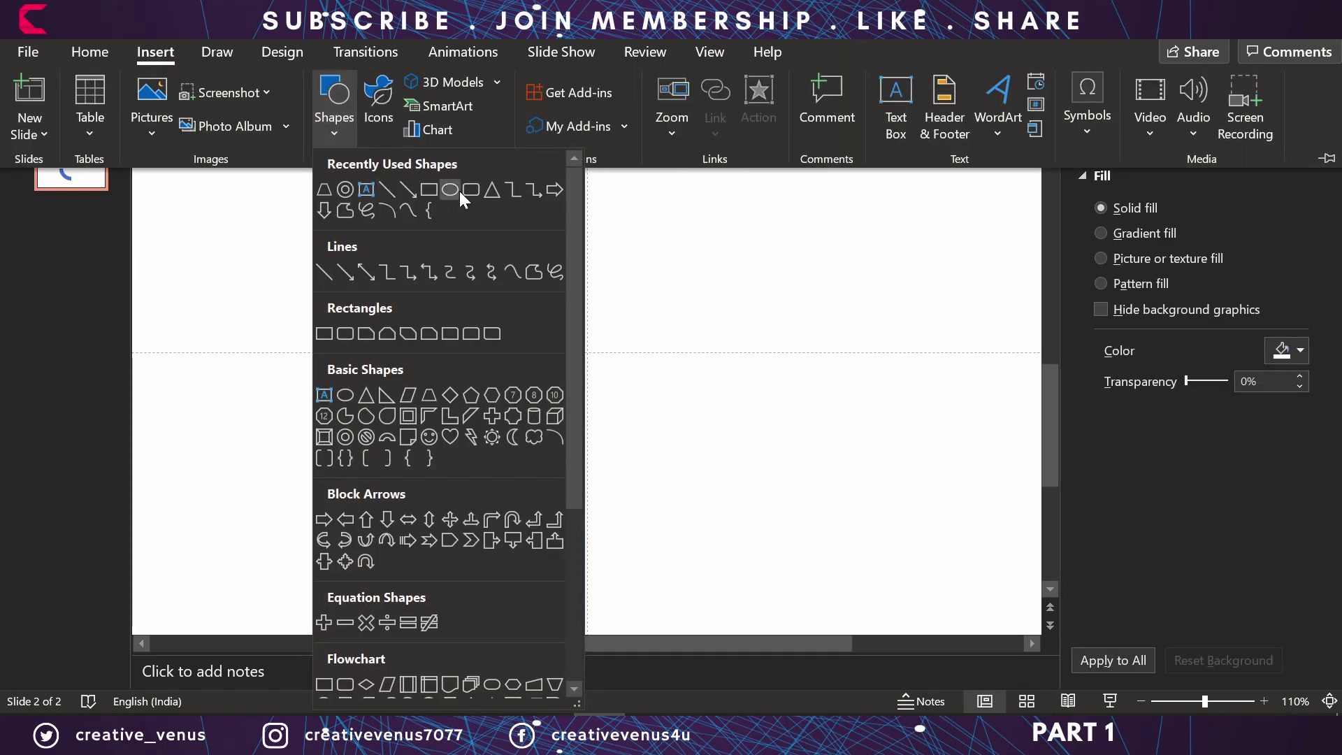
pyautogui.click(437, 190)
pyautogui.moveTo(617, 254); pyautogui.dragTo(615, 622)
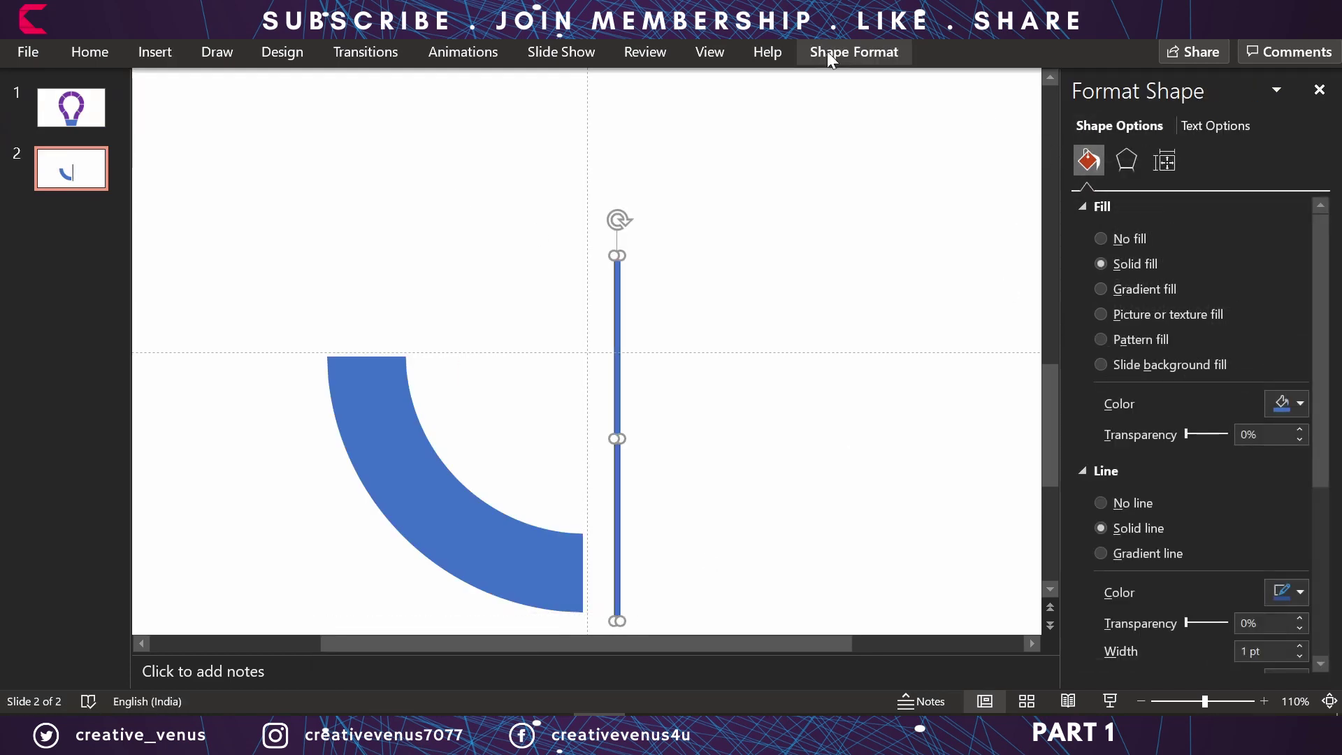
# - Narrow the bar to 0.1 cm wide and rotate it 45°
pyautogui.click(849, 52)
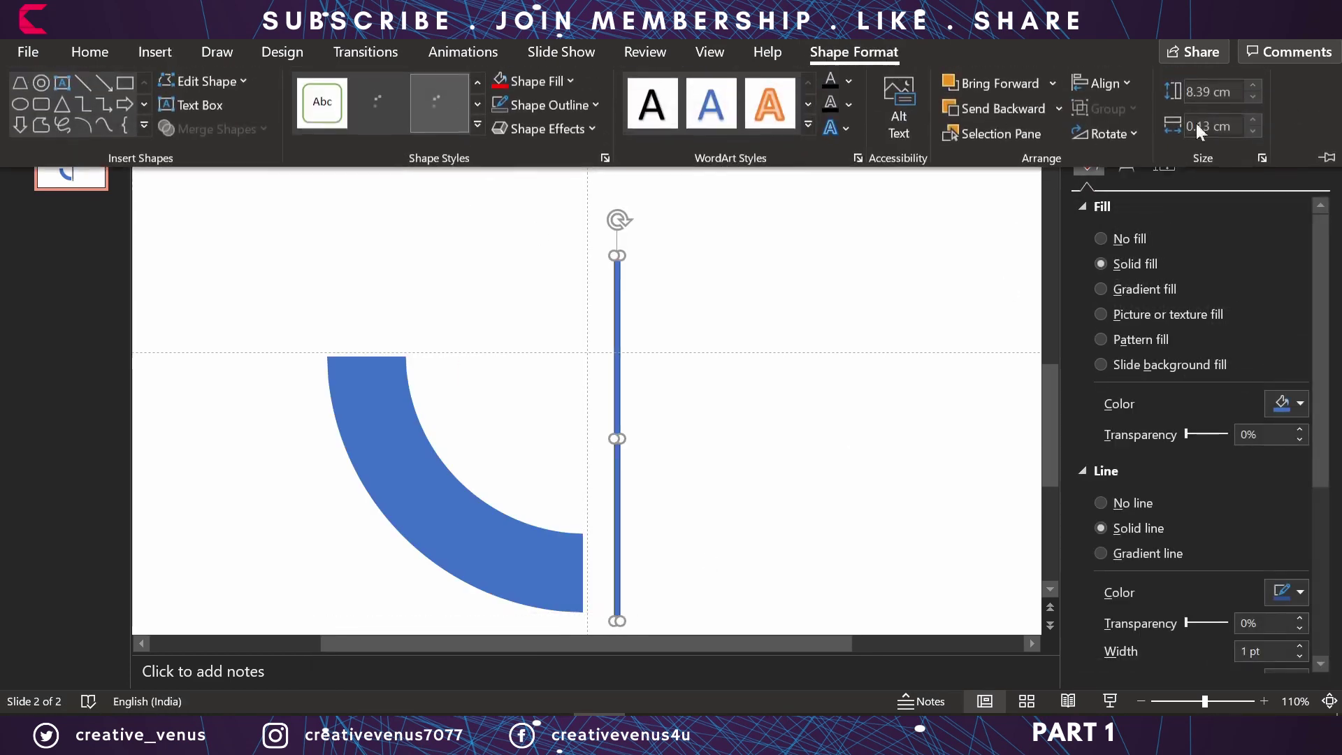
pyautogui.click(1250, 132)
pyautogui.click(1100, 135)
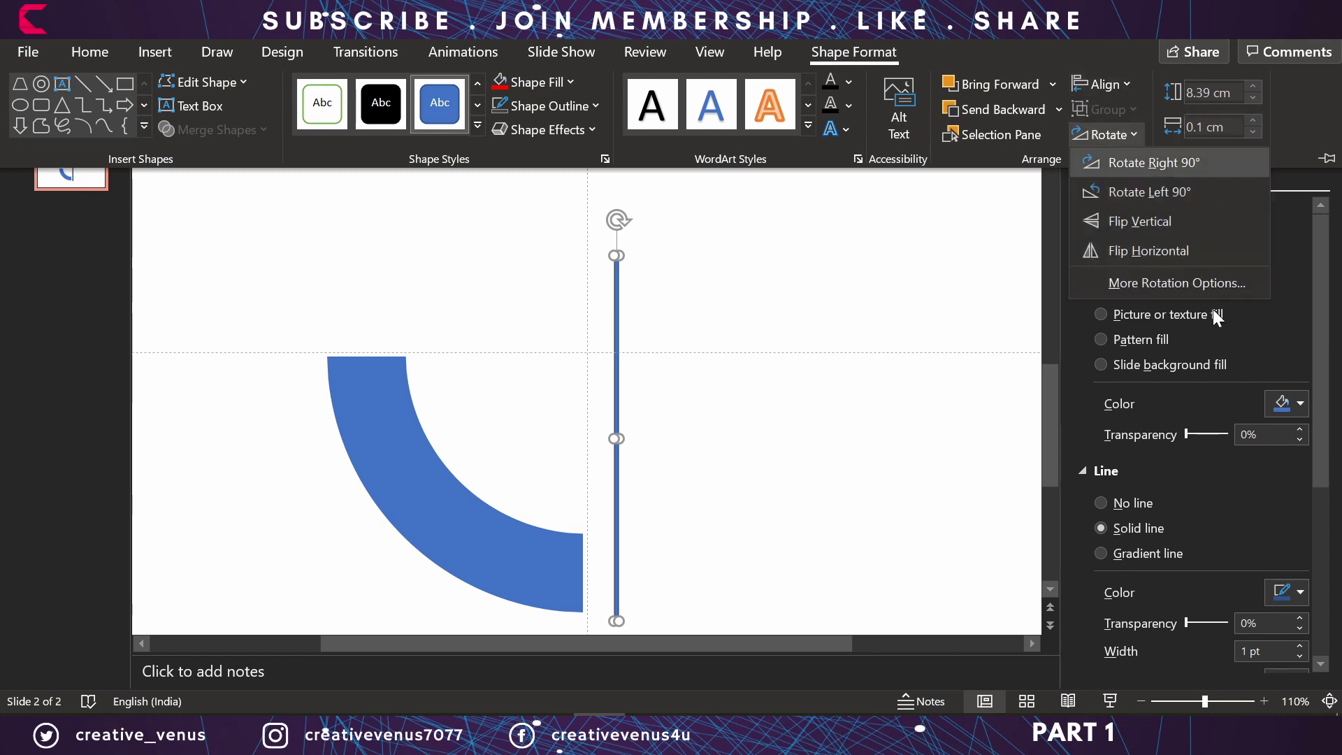
pyautogui.click(1182, 290)
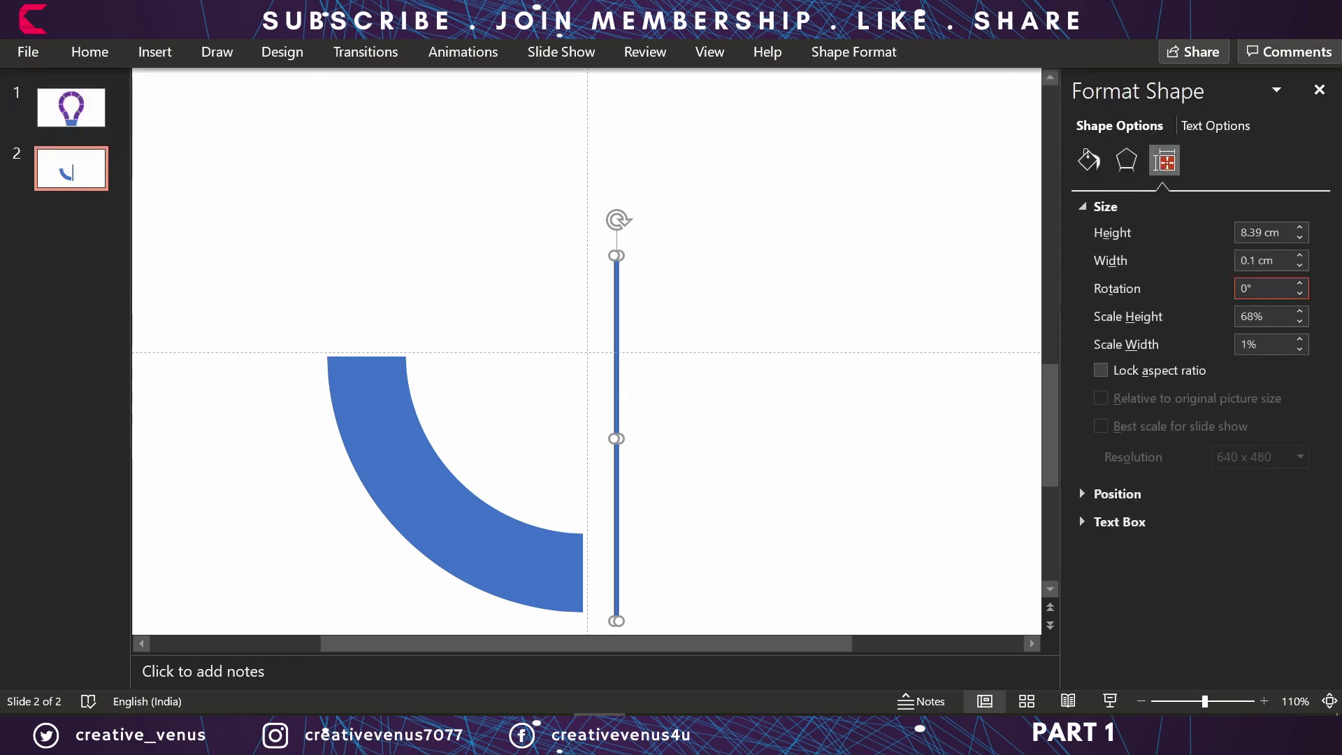
pyautogui.write('45')
pyautogui.press('Return')
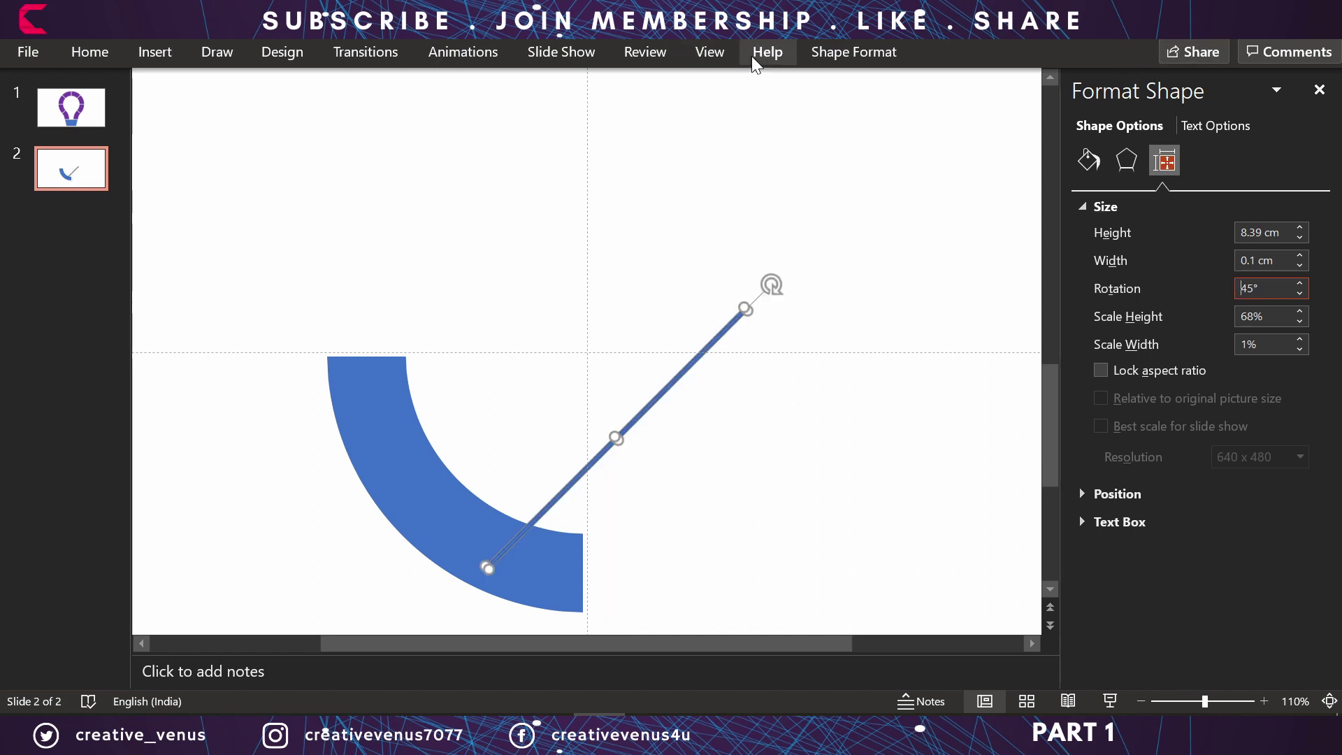
# - Centre the line vertically on the slide and lengthen it to 11.6 cm
pyautogui.click(853, 51)
pyautogui.click(1102, 83)
pyautogui.press('Escape')
pyautogui.click(1103, 83)
pyautogui.click(1147, 262)
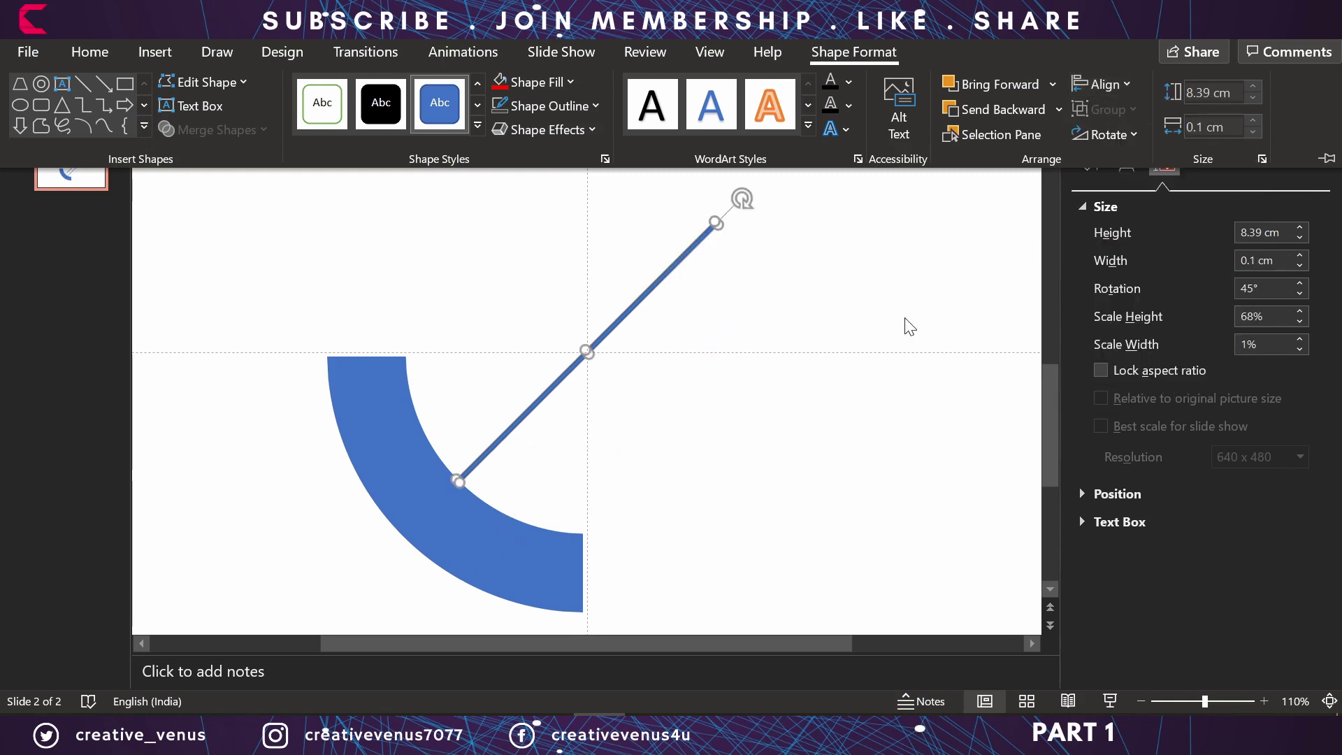
pyautogui.click(1255, 86)
pyautogui.click(1255, 86)
pyautogui.click(1255, 86)
pyautogui.moveTo(1254, 87); pyautogui.dragTo(1255, 86)
# - Stretch the line to 13.9 cm, centre it horizontally and vertically, then select the arc
pyautogui.click(1096, 85)
pyautogui.click(1132, 143)
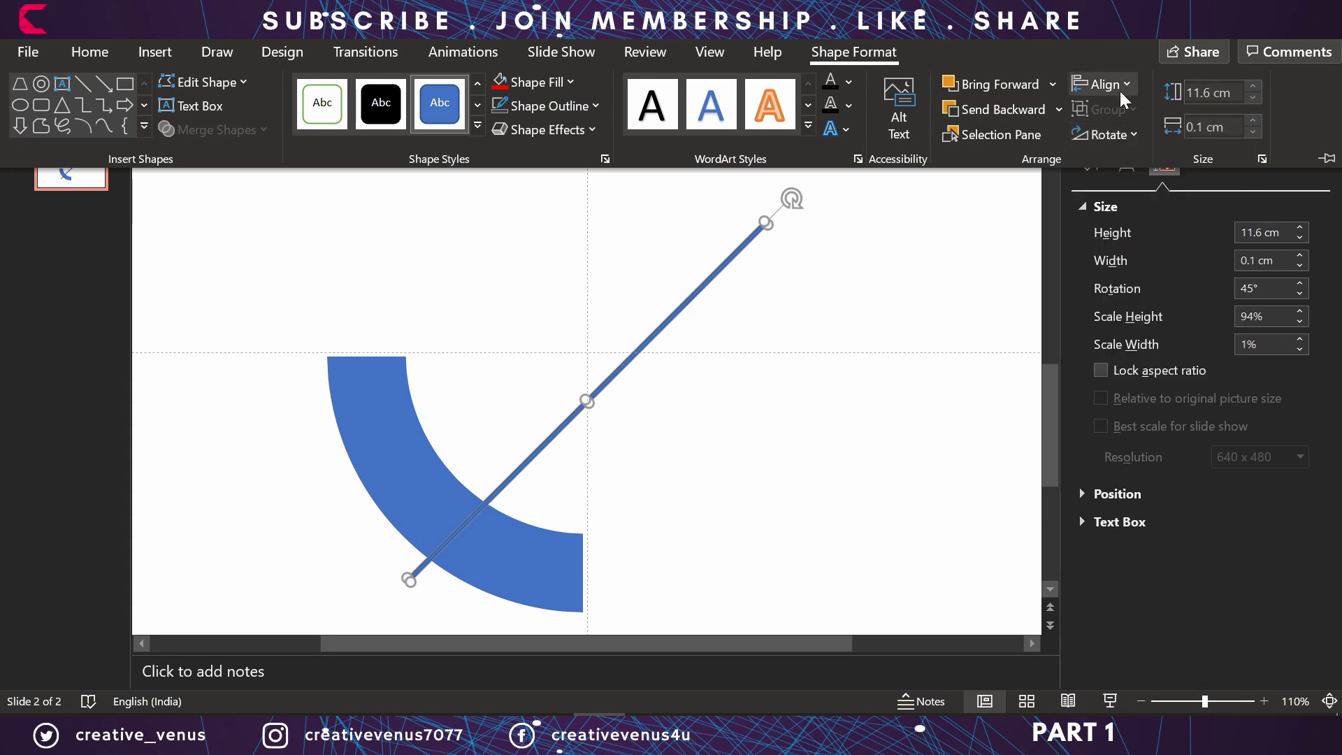
pyautogui.click(1118, 86)
pyautogui.click(1146, 207)
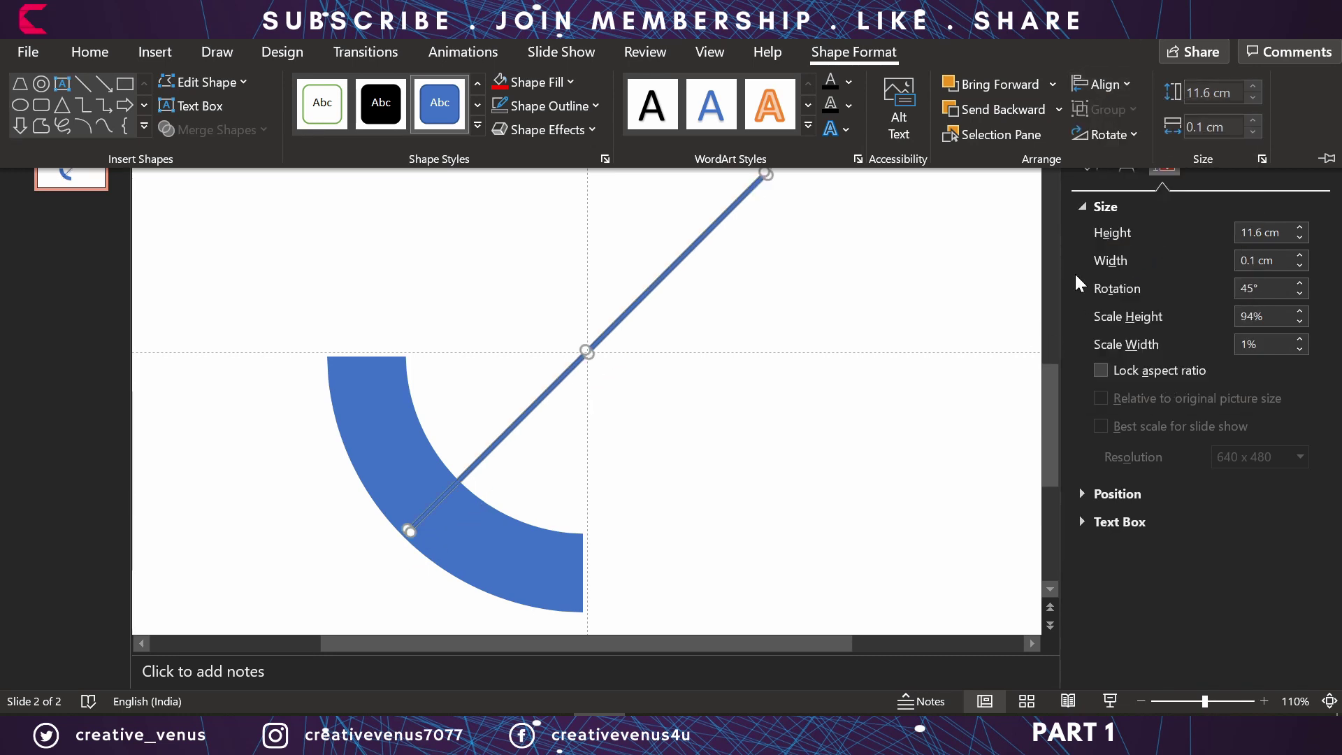
pyautogui.click(1251, 87)
pyautogui.click(1103, 84)
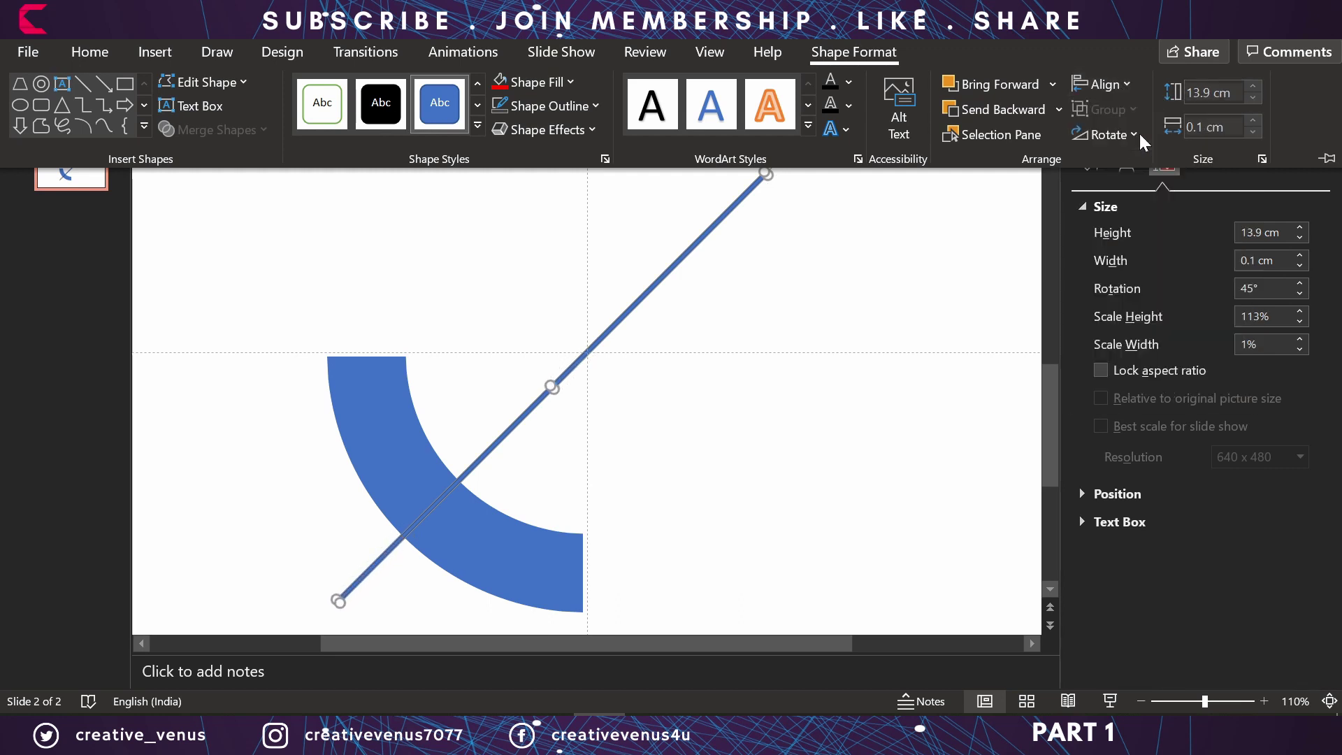
pyautogui.click(1139, 143)
pyautogui.click(1104, 83)
pyautogui.click(1152, 237)
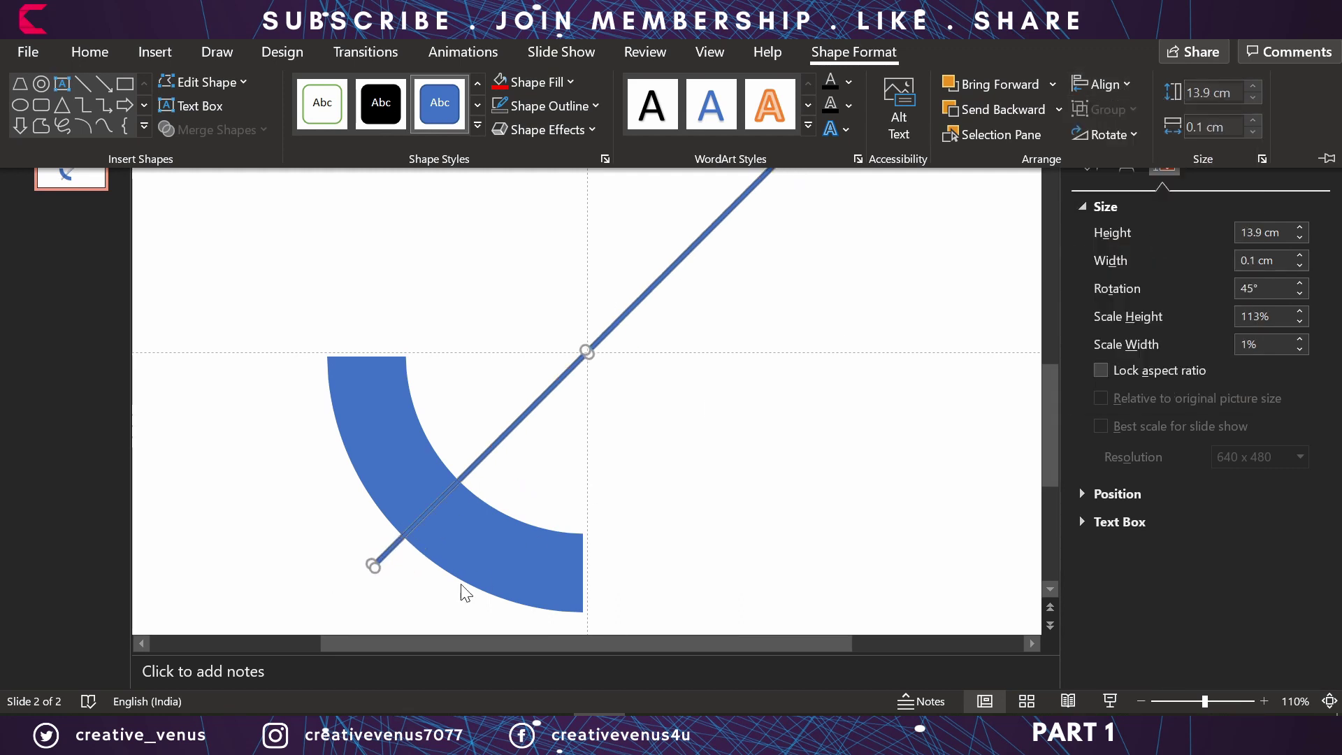
pyautogui.click(500, 530)
pyautogui.click(500, 527)
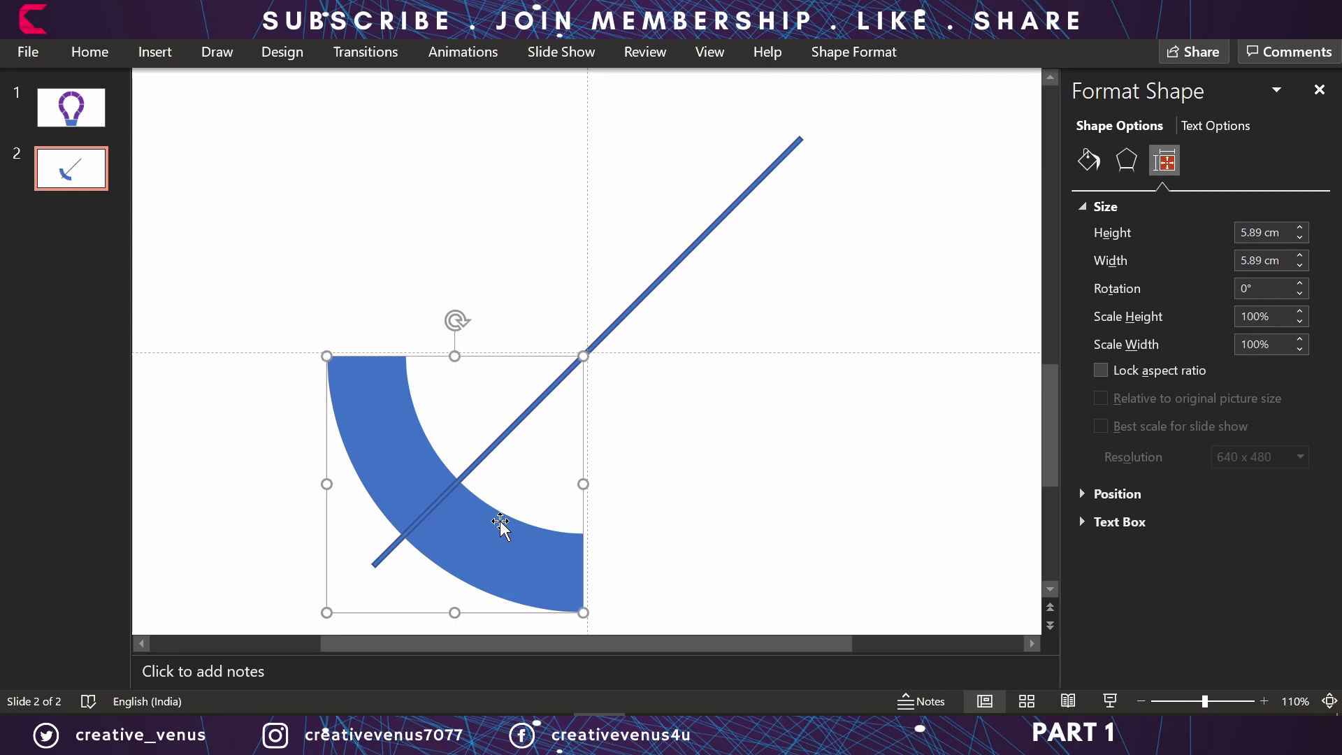
# - Fragment the arc with the diagonal line, splitting it in two, and edit its points
pyautogui.keyDown('shift'); pyautogui.click(619, 317); pyautogui.keyUp('shift')
pyautogui.click(851, 48)
pyautogui.click(260, 129)
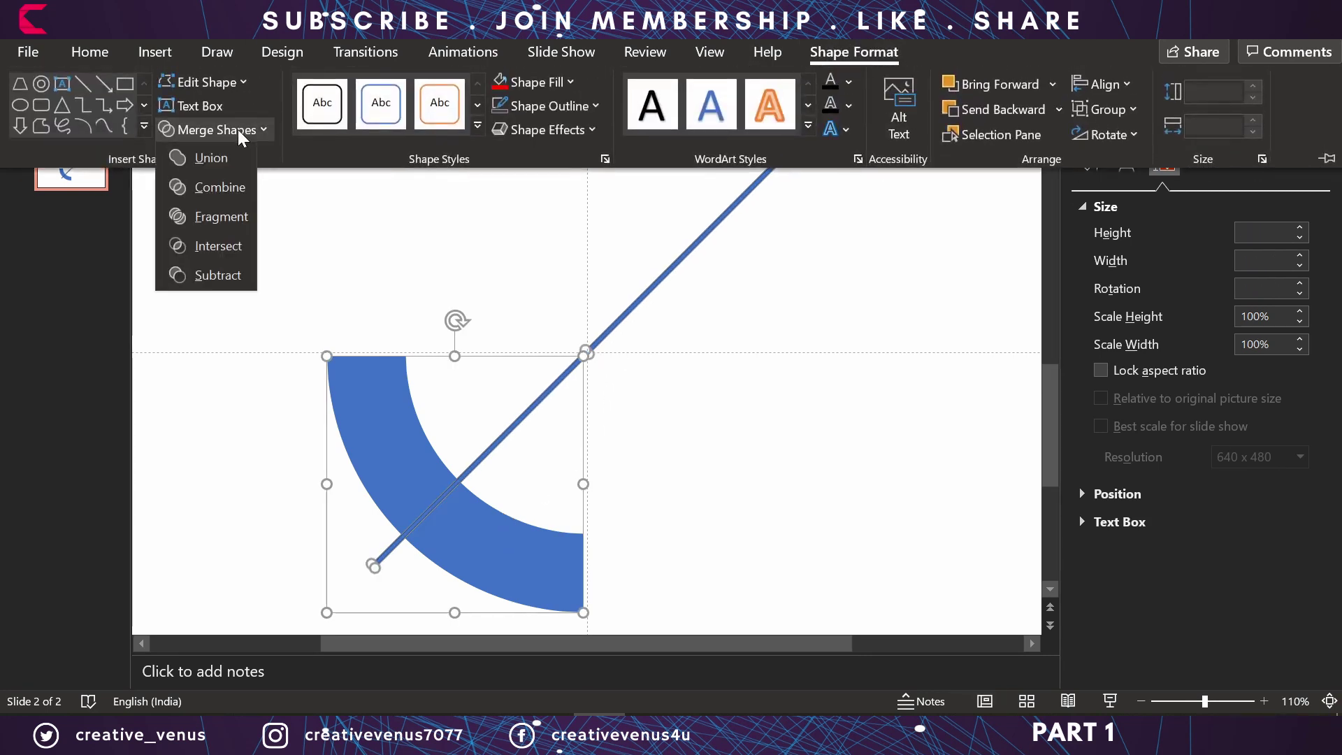
pyautogui.click(216, 274)
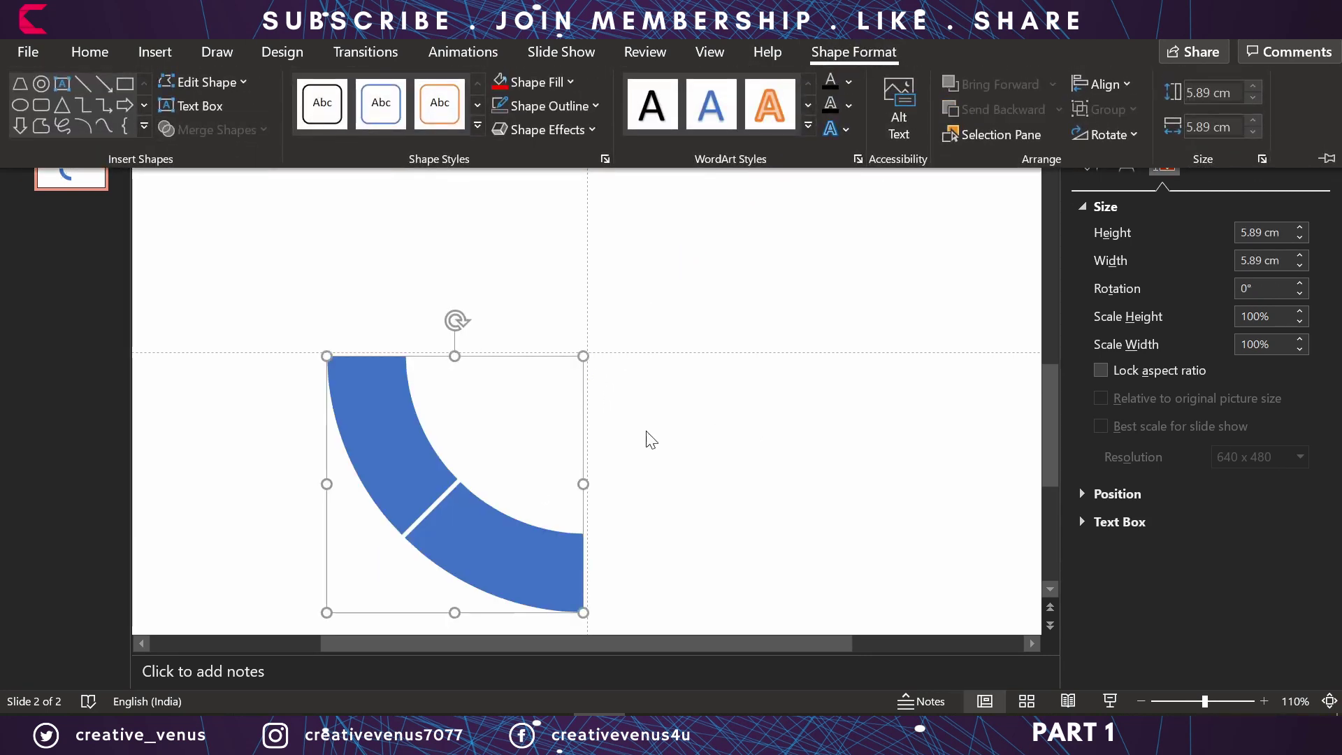
pyautogui.click(232, 82)
pyautogui.click(225, 146)
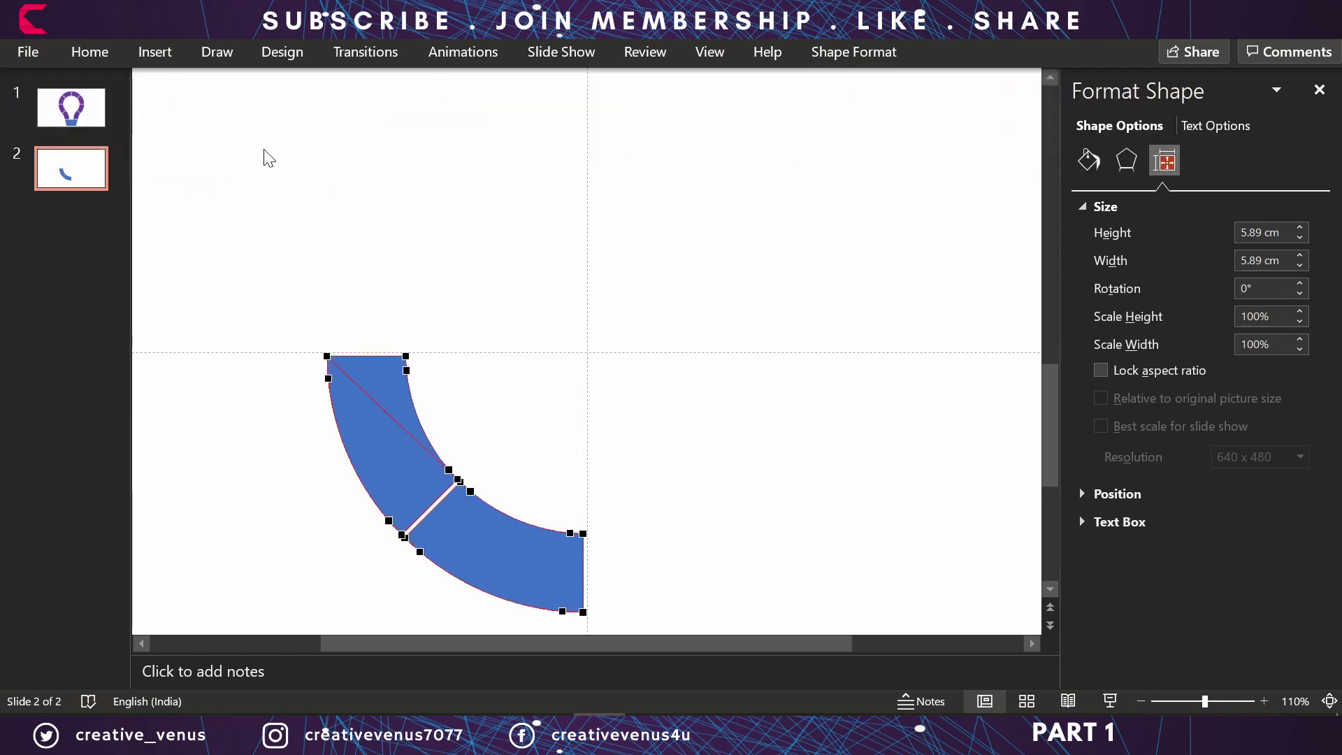
# - Delete the piece's two top-left points and its top point
pyautogui.rightClick(325, 357)
pyautogui.click(383, 400)
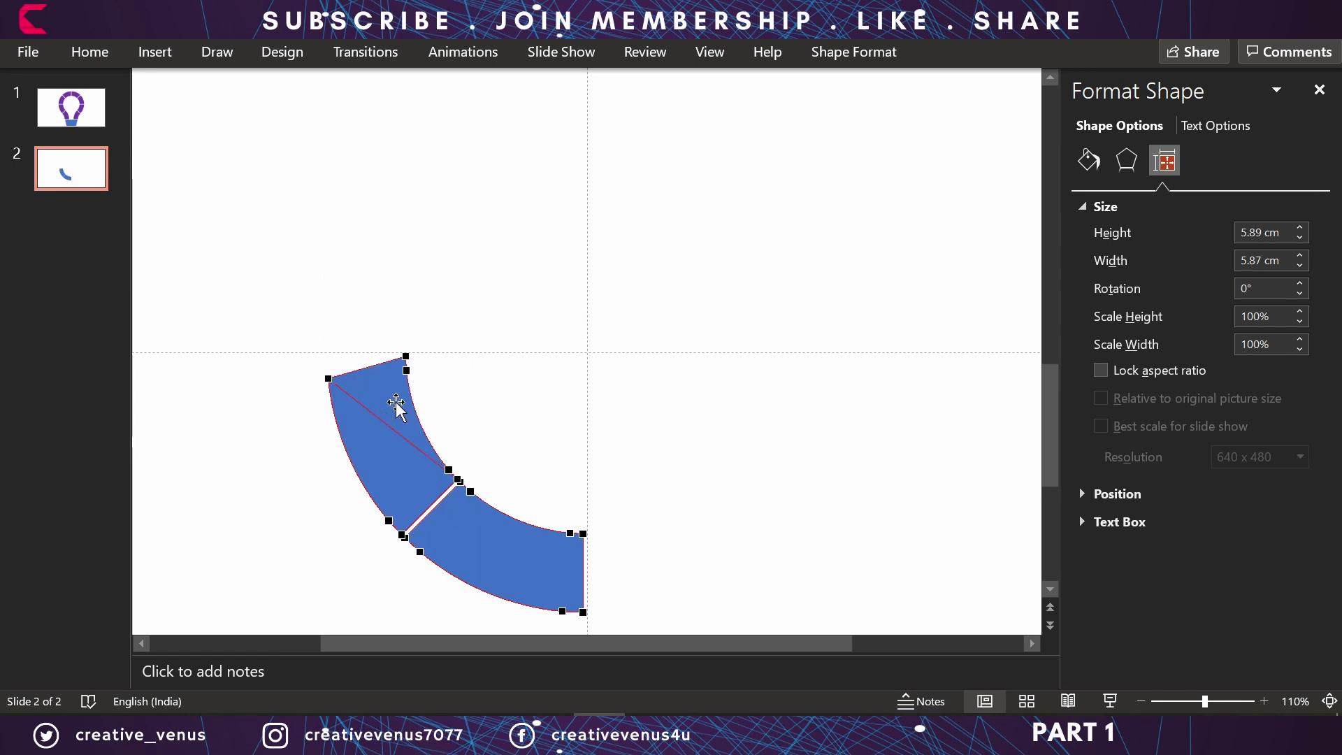
pyautogui.rightClick(330, 379)
pyautogui.click(376, 426)
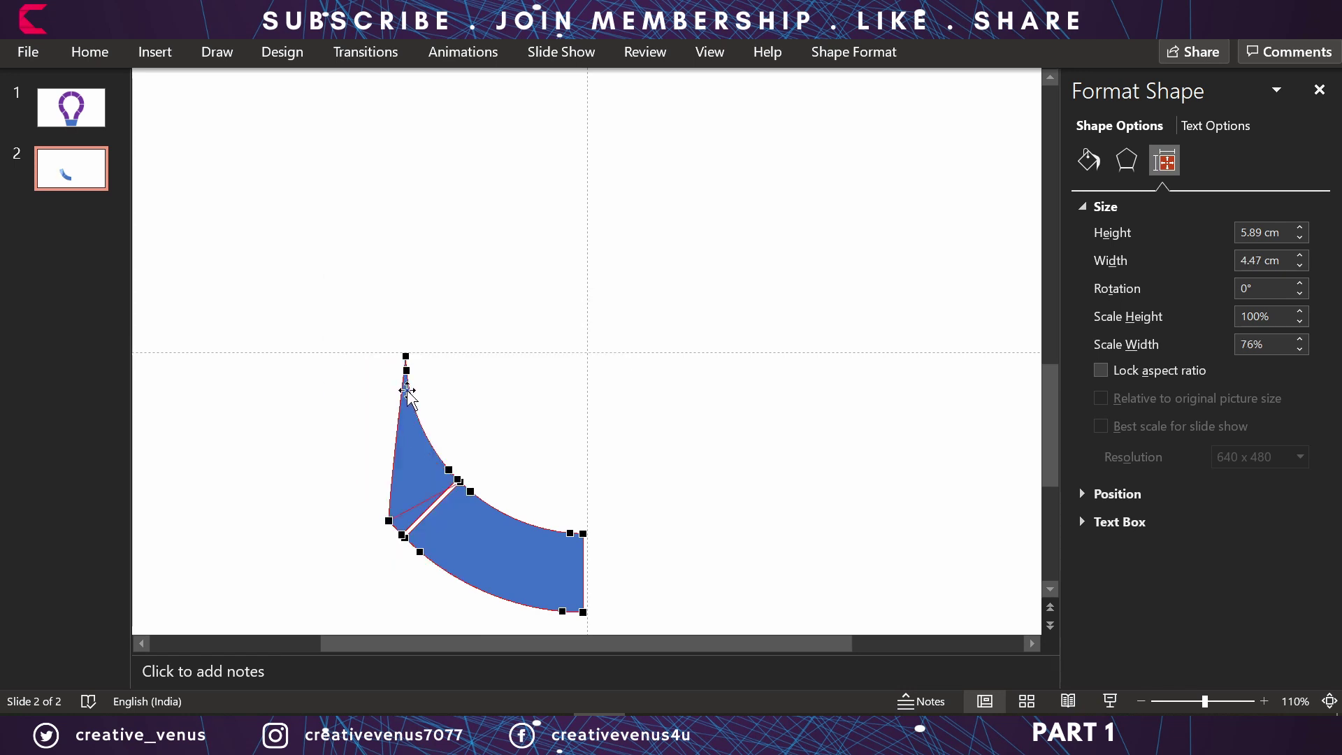
pyautogui.rightClick(405, 358)
pyautogui.click(454, 401)
# - Delete the remaining top and left edit points from the arc piece
pyautogui.rightClick(406, 369)
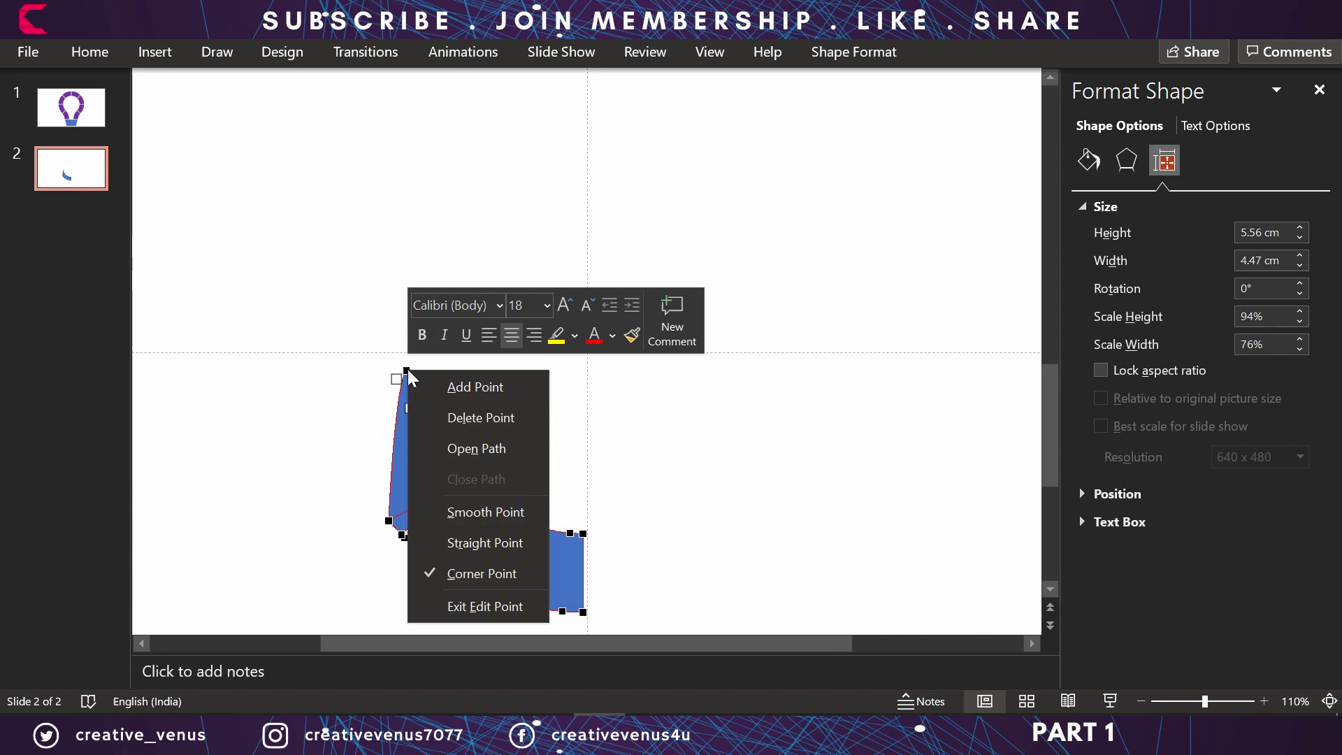
pyautogui.click(448, 417)
pyautogui.rightClick(449, 470)
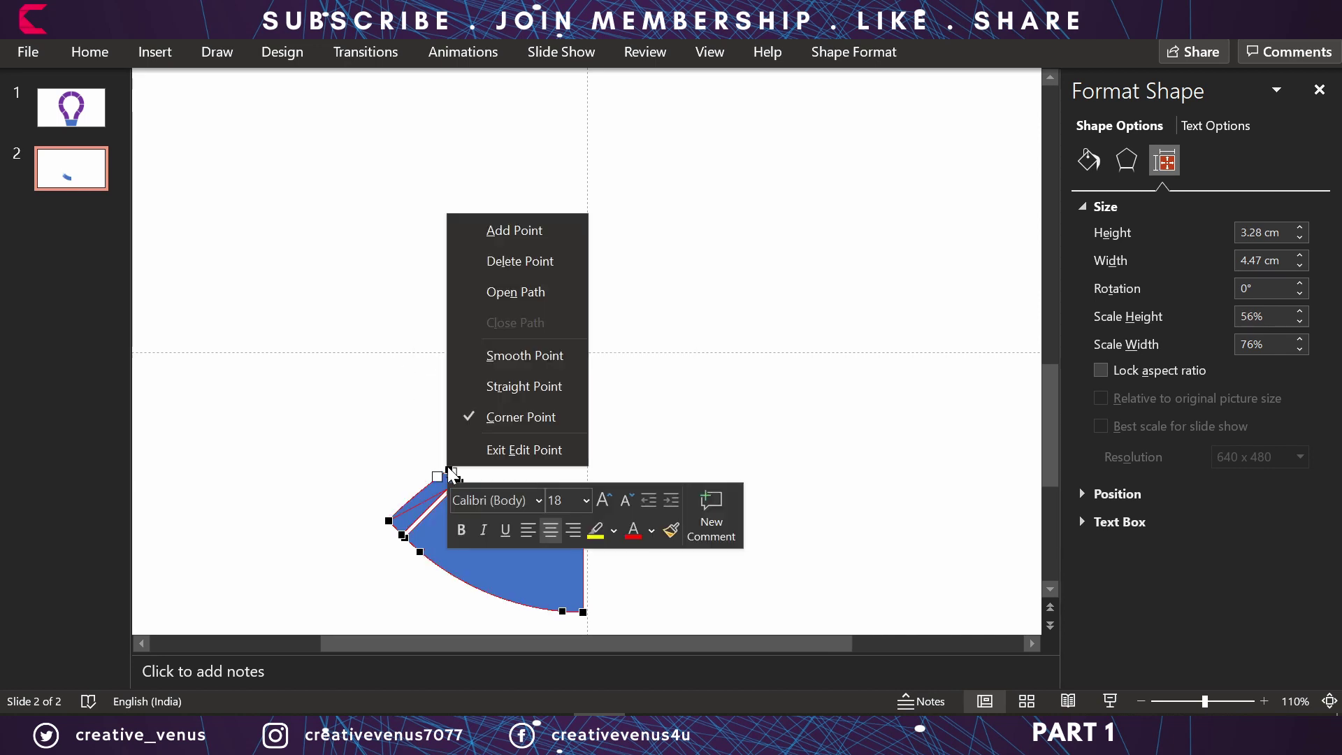
pyautogui.click(517, 262)
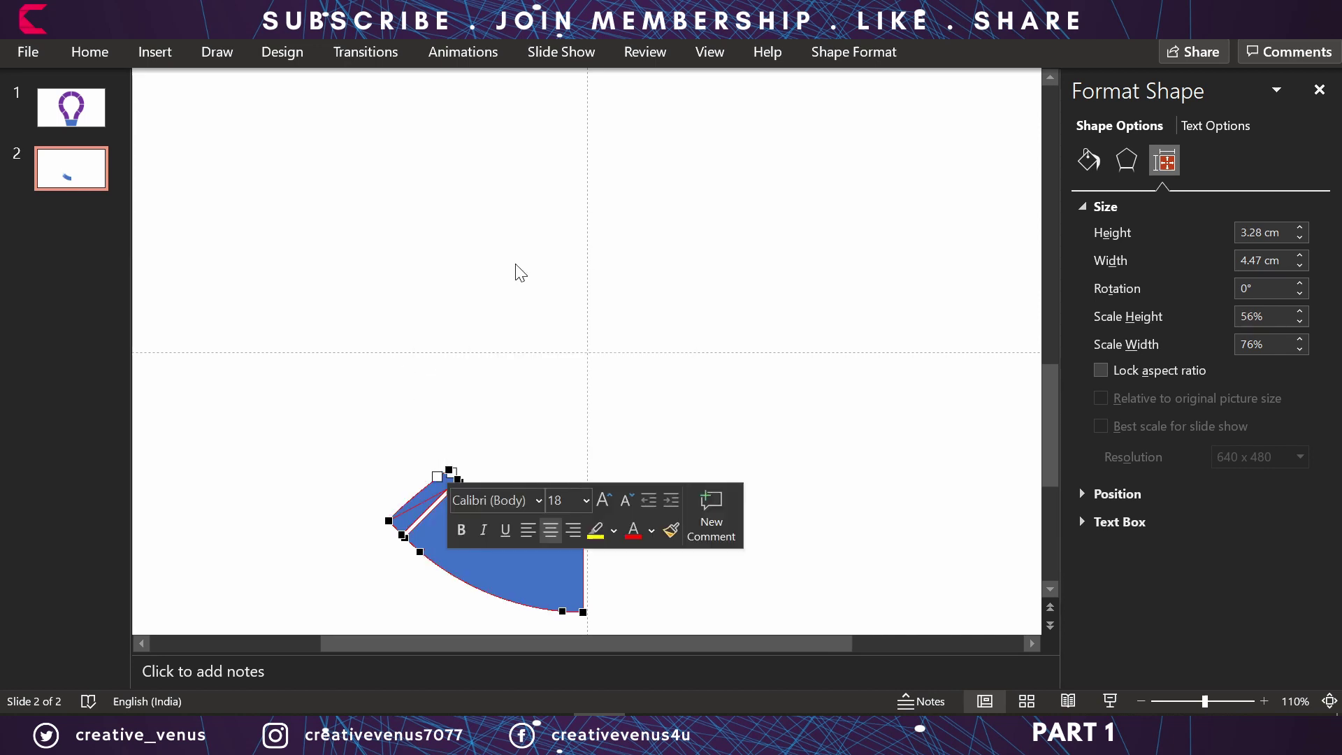
pyautogui.rightClick(391, 518)
pyautogui.click(447, 314)
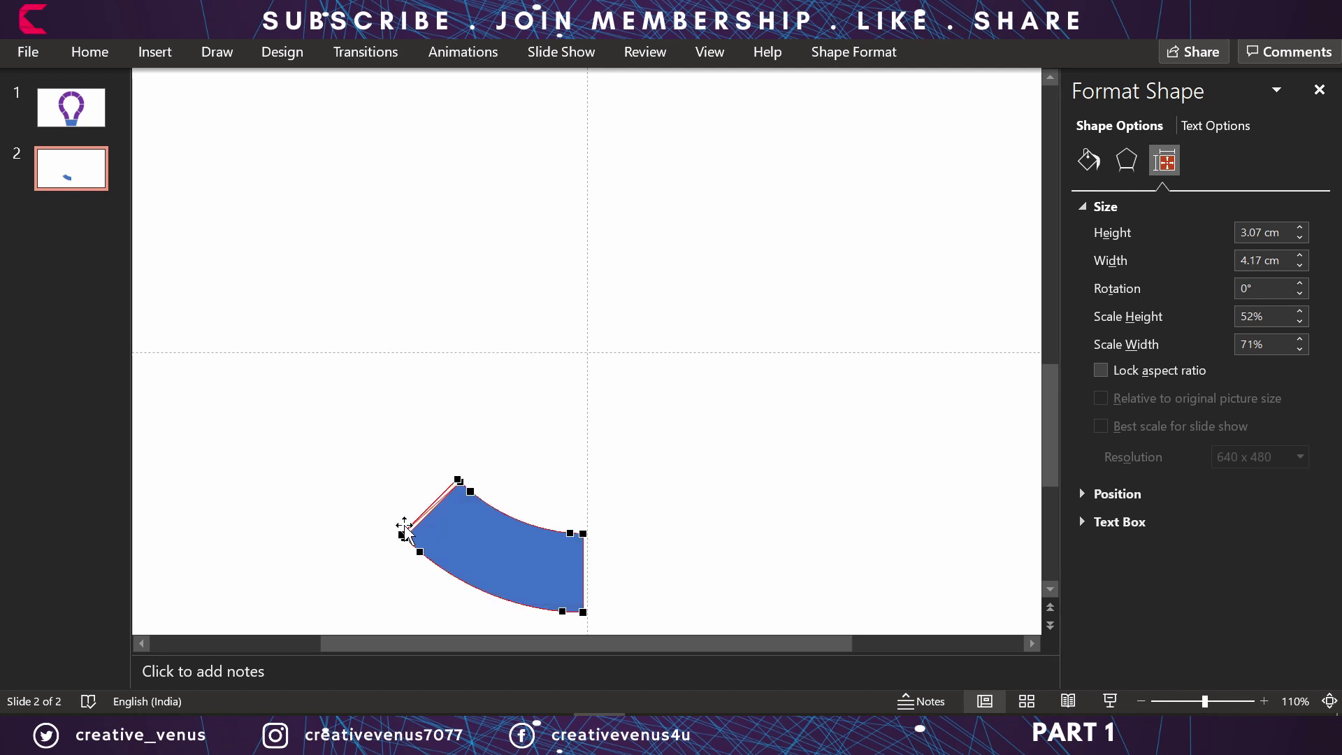
pyautogui.rightClick(404, 532)
pyautogui.click(460, 342)
# - Zoom out to the whole slide and draw a large oval circle at the slide centre
pyautogui.click(725, 513)
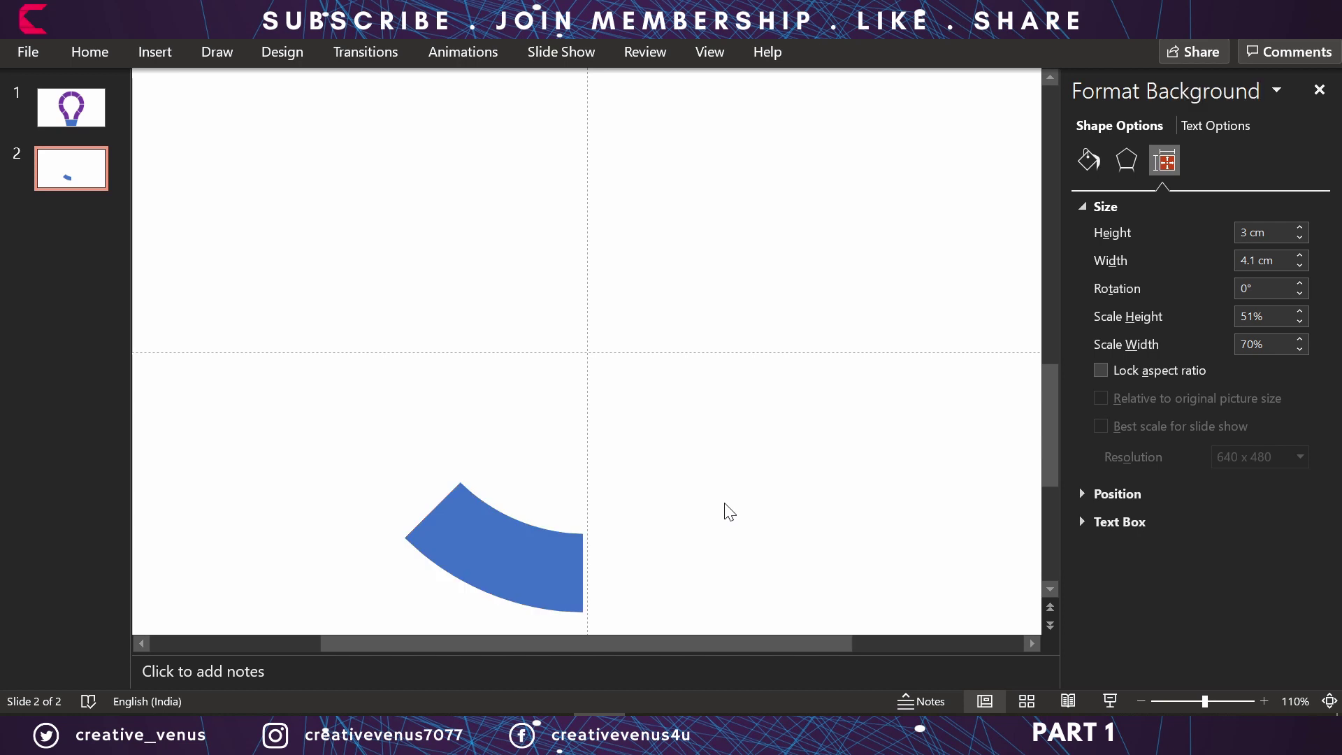
pyautogui.click(1141, 701)
pyautogui.click(1141, 701)
pyautogui.click(1140, 701)
pyautogui.click(1140, 701)
pyautogui.click(1140, 701)
pyautogui.click(1141, 701)
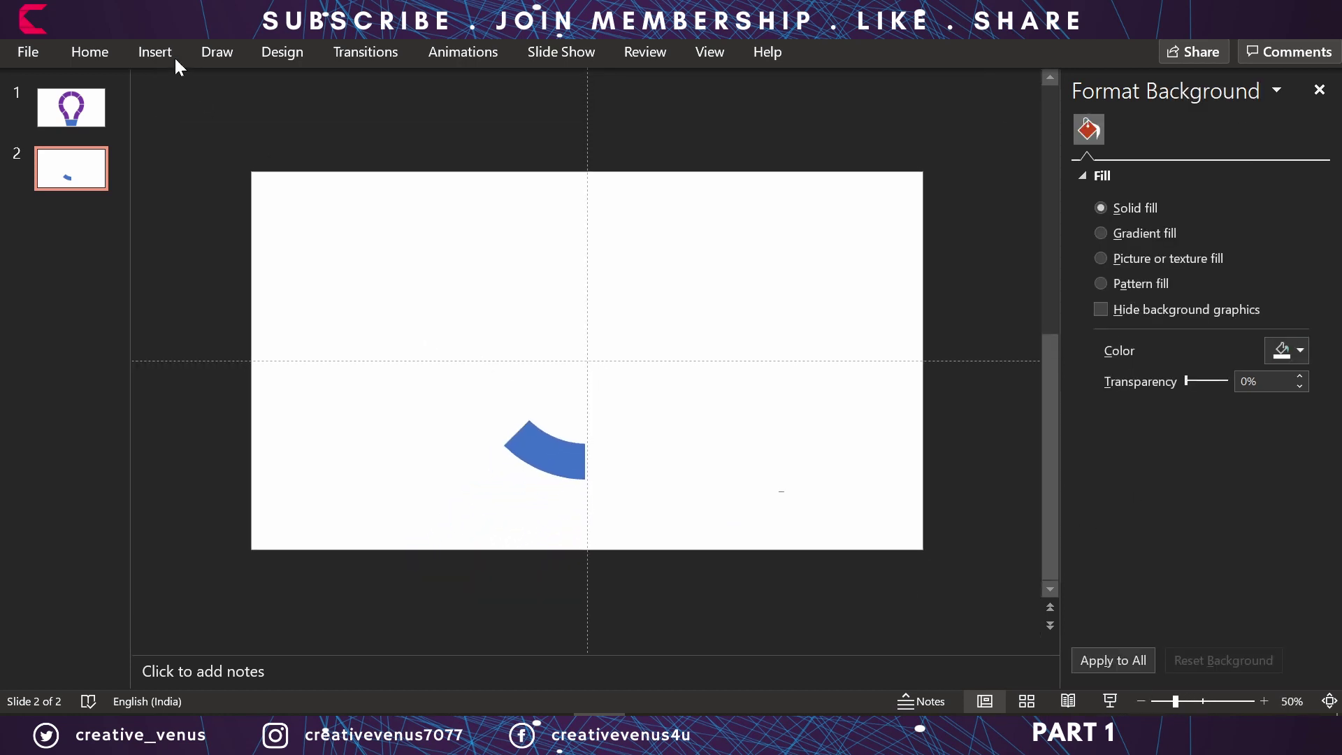
pyautogui.click(153, 52)
pyautogui.click(334, 112)
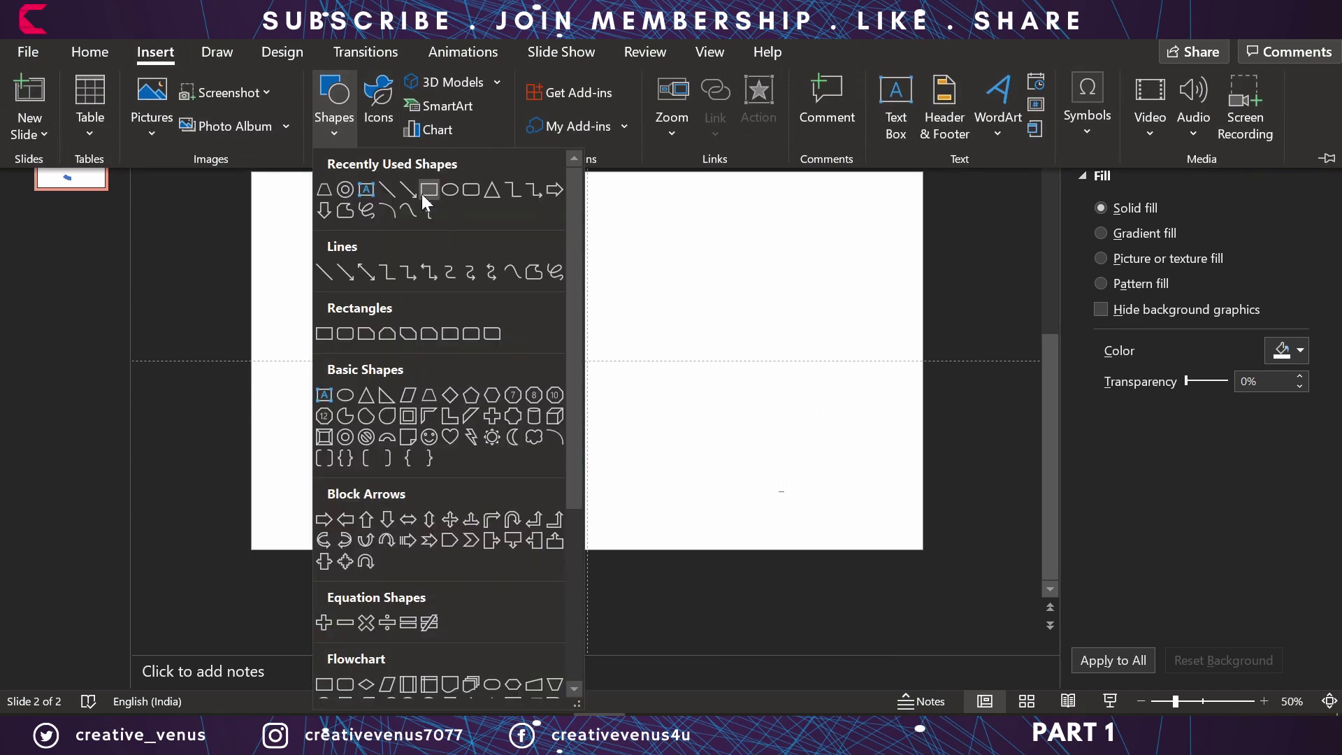
pyautogui.click(451, 190)
pyautogui.moveTo(586, 361); pyautogui.dragTo(731, 503)
# - Centre the circle vertically on the slide and fill it with purple
pyautogui.click(889, 58)
pyautogui.click(1104, 85)
pyautogui.click(1103, 91)
pyautogui.click(1103, 91)
pyautogui.click(1144, 235)
pyautogui.click(620, 332)
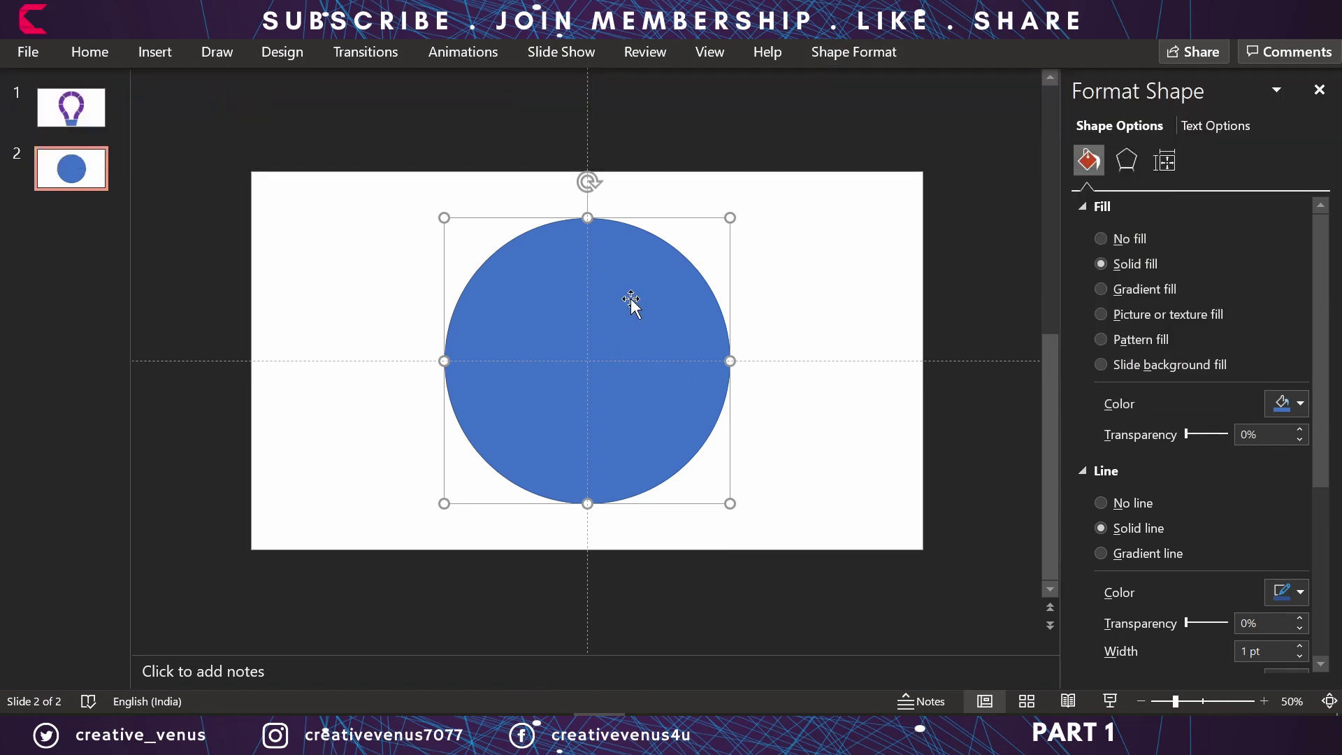
pyautogui.rightClick(631, 300)
pyautogui.press('Escape')
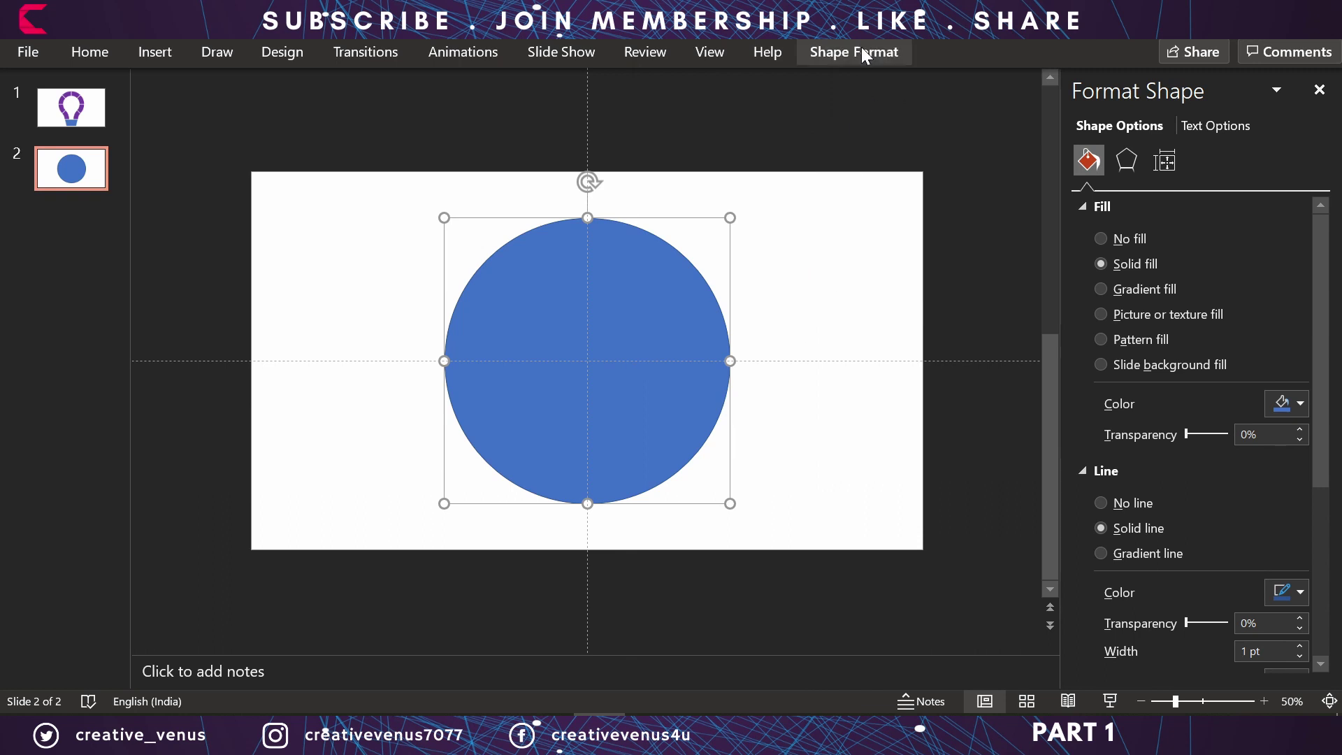
pyautogui.click(861, 51)
pyautogui.click(545, 80)
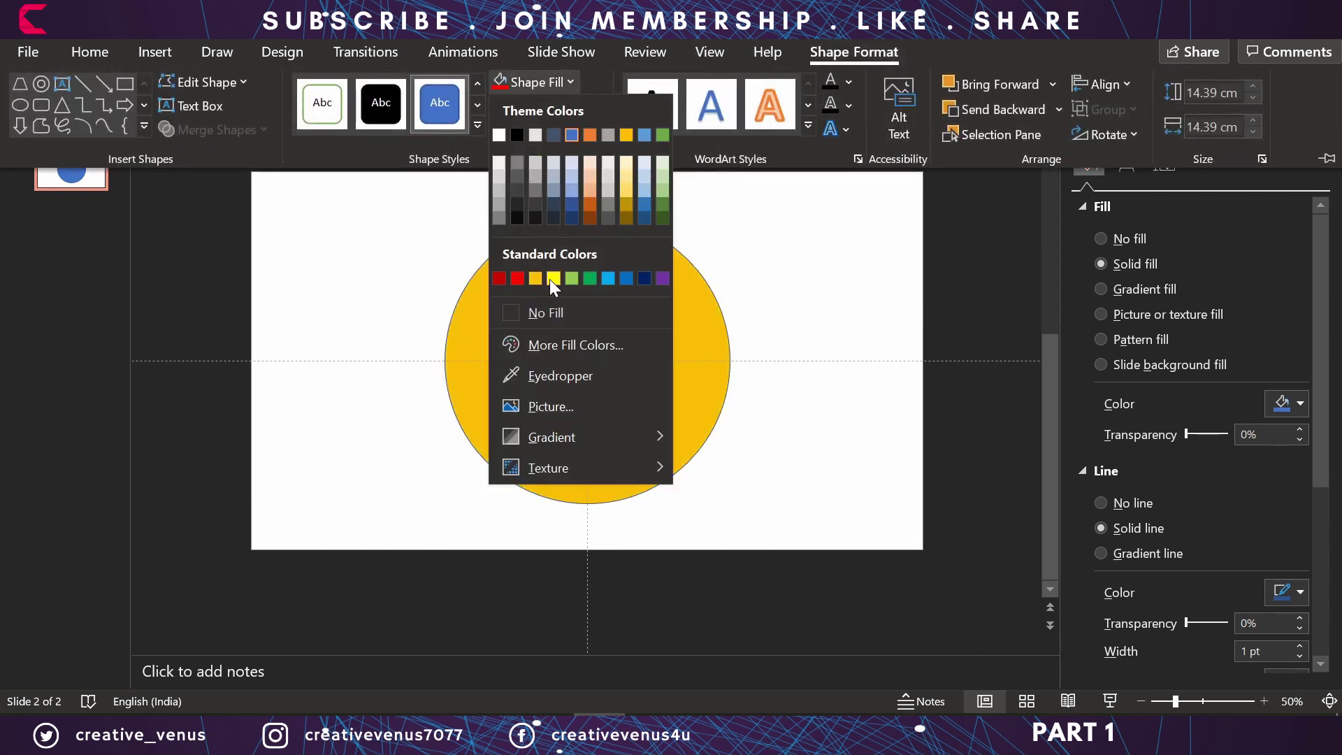
pyautogui.click(660, 278)
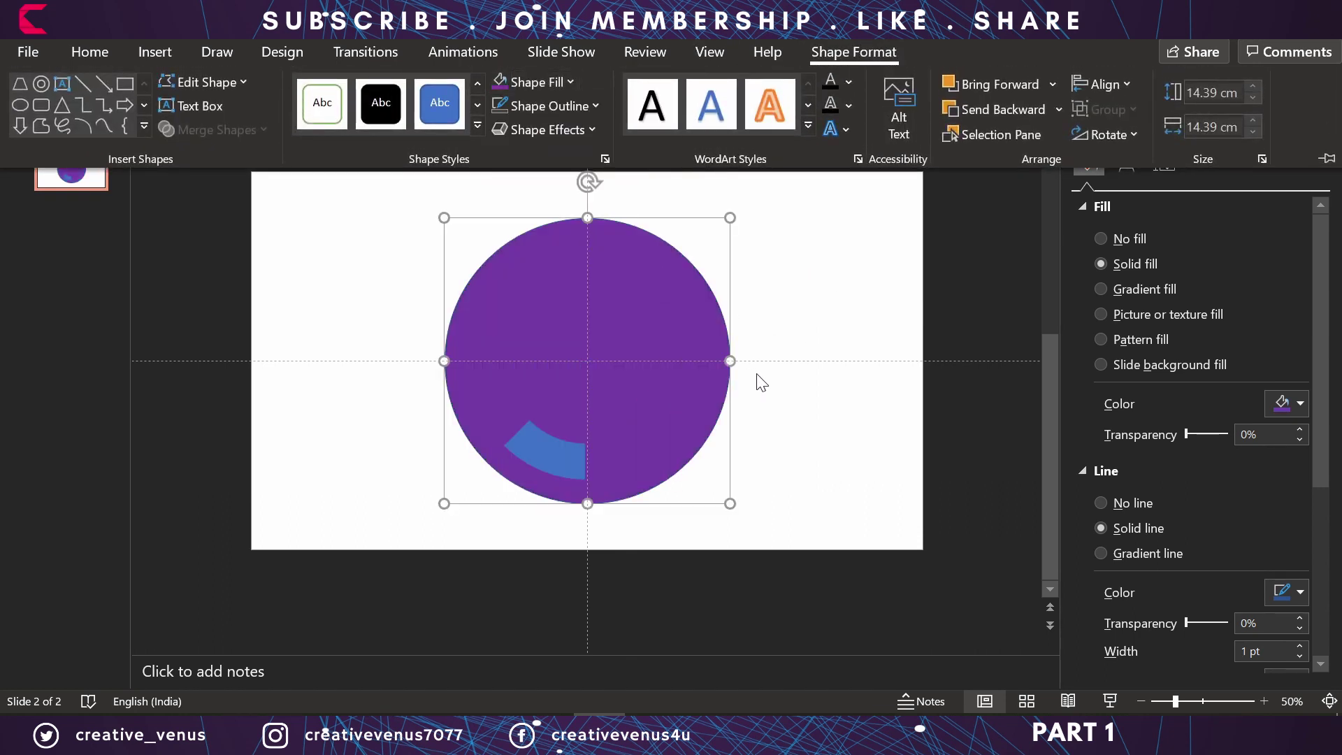
pyautogui.click(538, 454)
# - Fill the small arc segment with orange
pyautogui.click(553, 452)
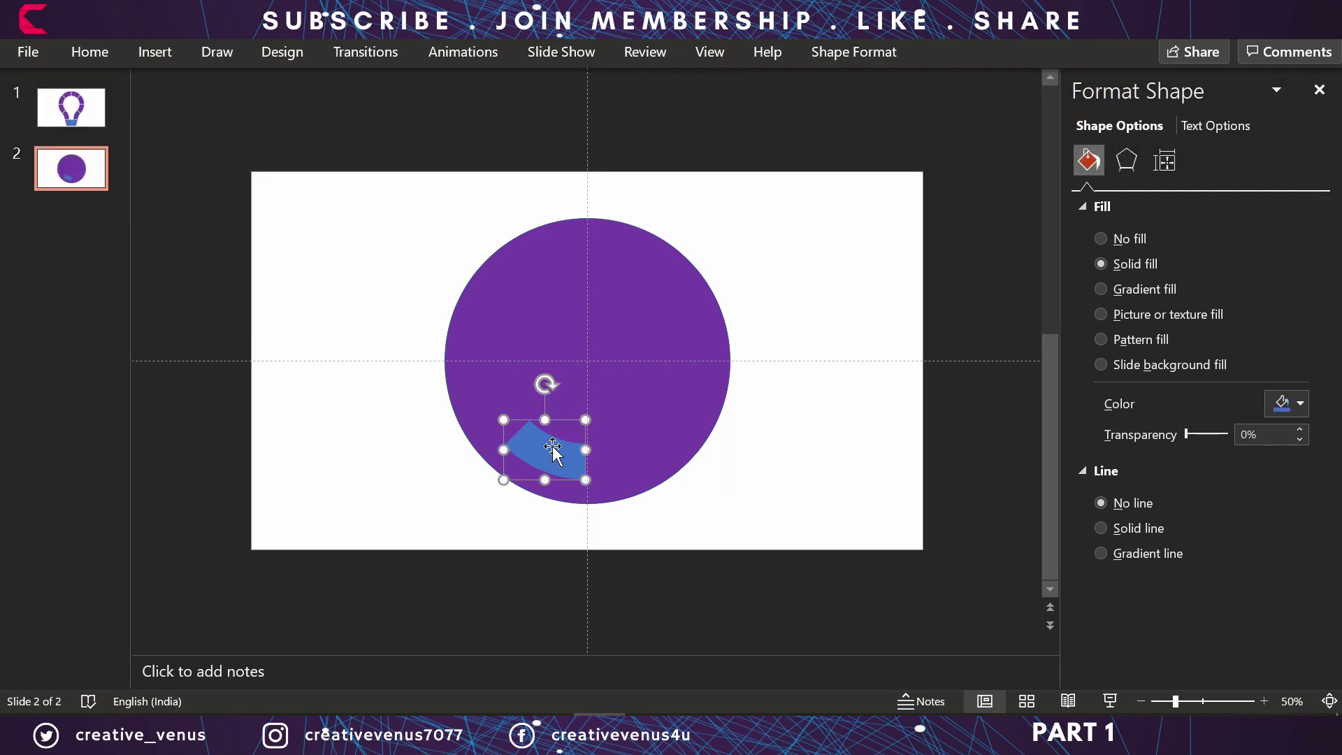
pyautogui.click(1274, 411)
pyautogui.click(1256, 458)
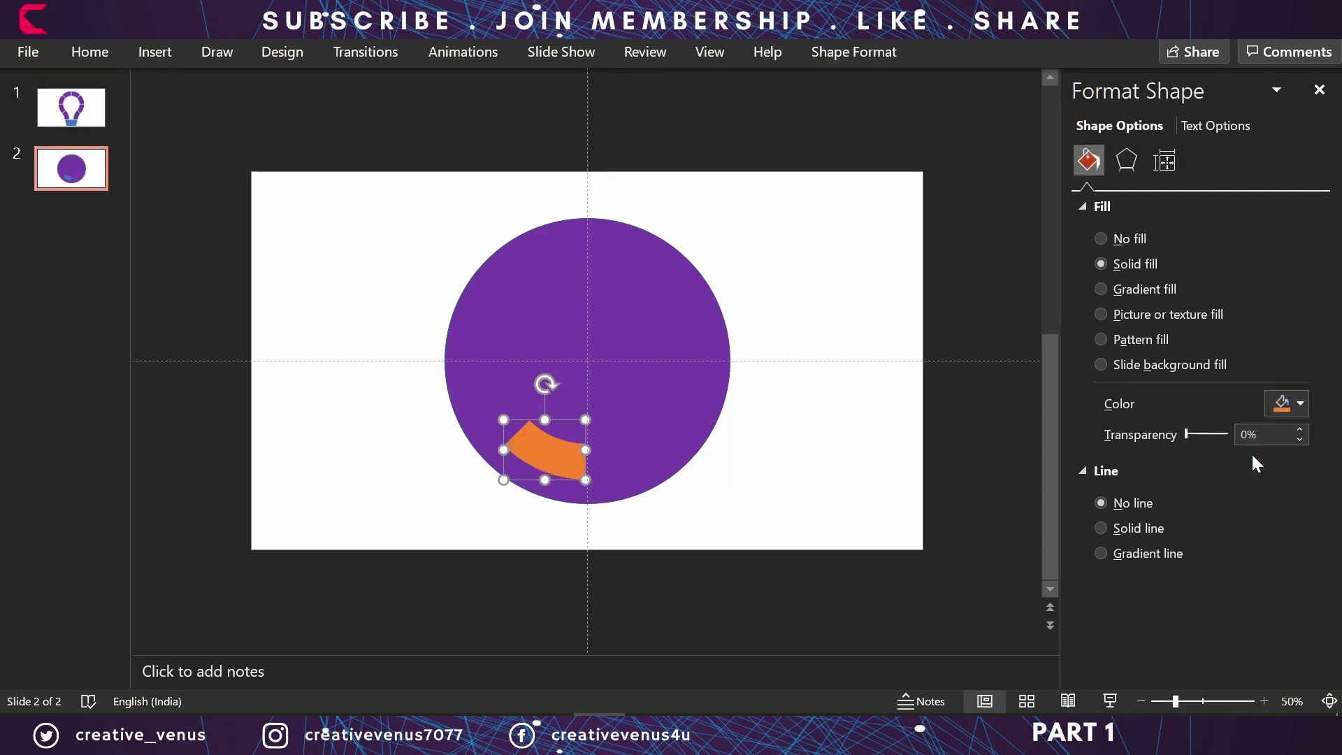
pyautogui.click(66, 165)
# - Duplicate slide 2 as slide 3 and group the circle with its orange arc
pyautogui.rightClick(65, 163)
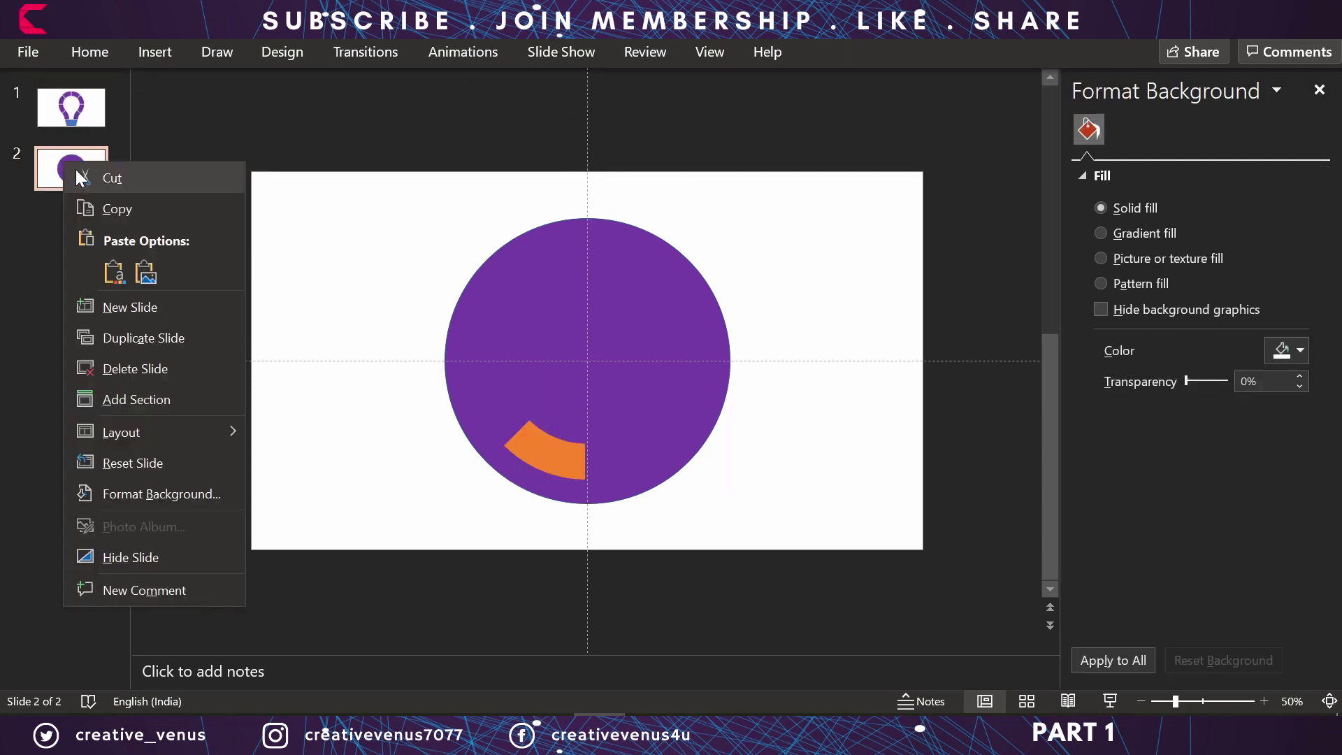
pyautogui.click(139, 339)
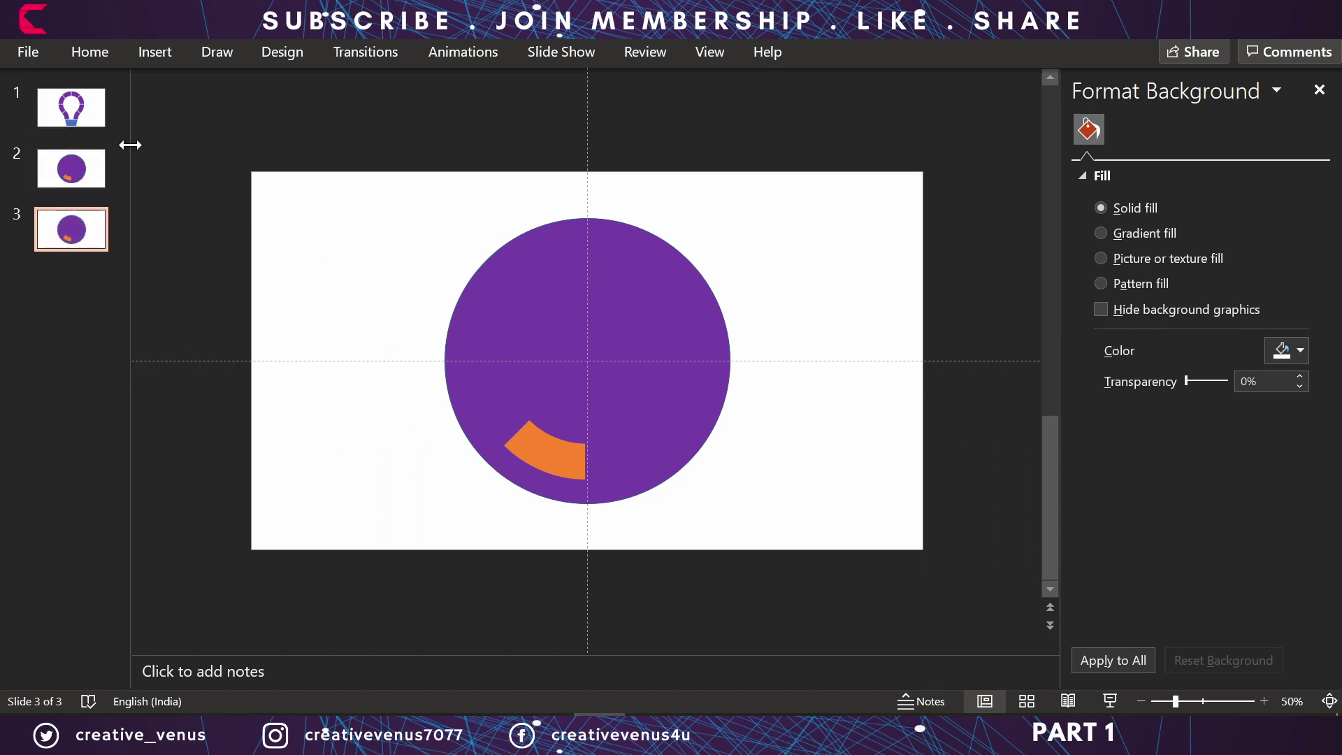
pyautogui.click(89, 167)
pyautogui.click(538, 430)
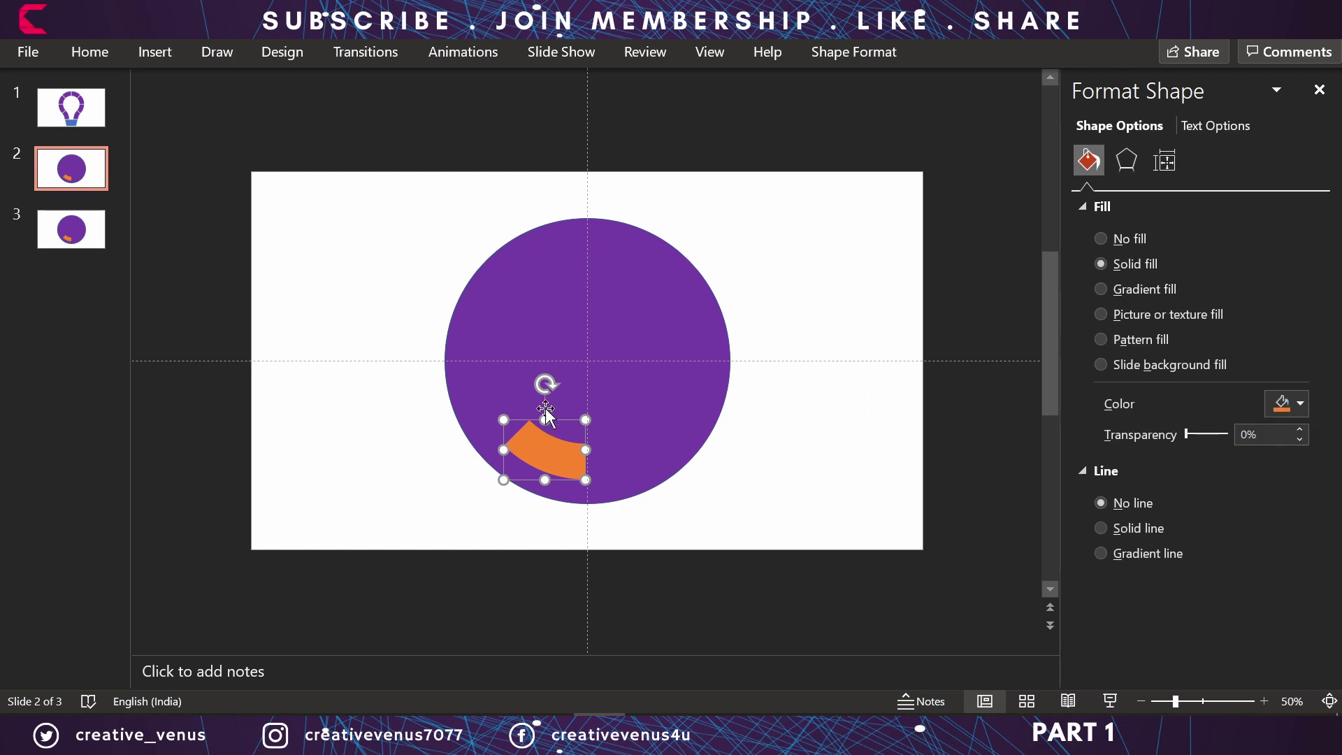
pyautogui.click(88, 245)
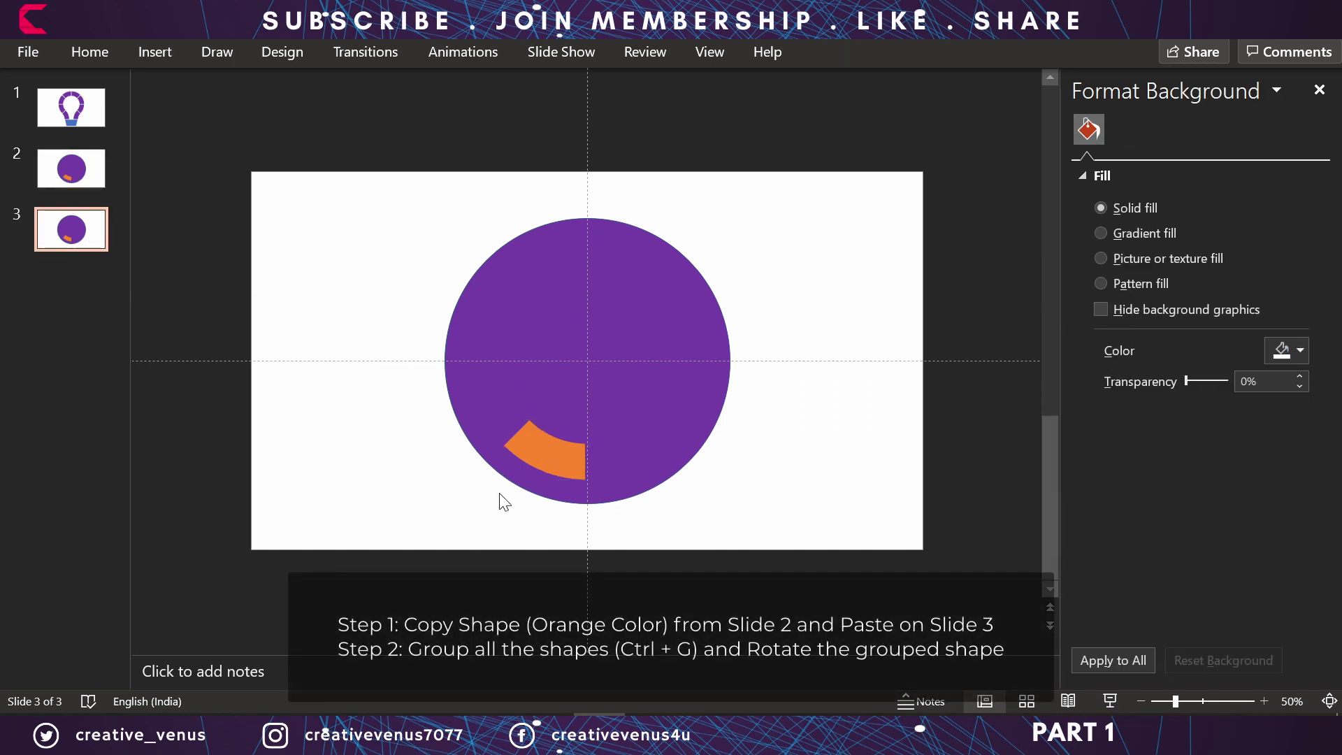
pyautogui.click(530, 482)
pyautogui.keyDown('shift'); pyautogui.click(528, 470); pyautogui.keyUp('shift')
pyautogui.hotkey('ctrl', 'g')
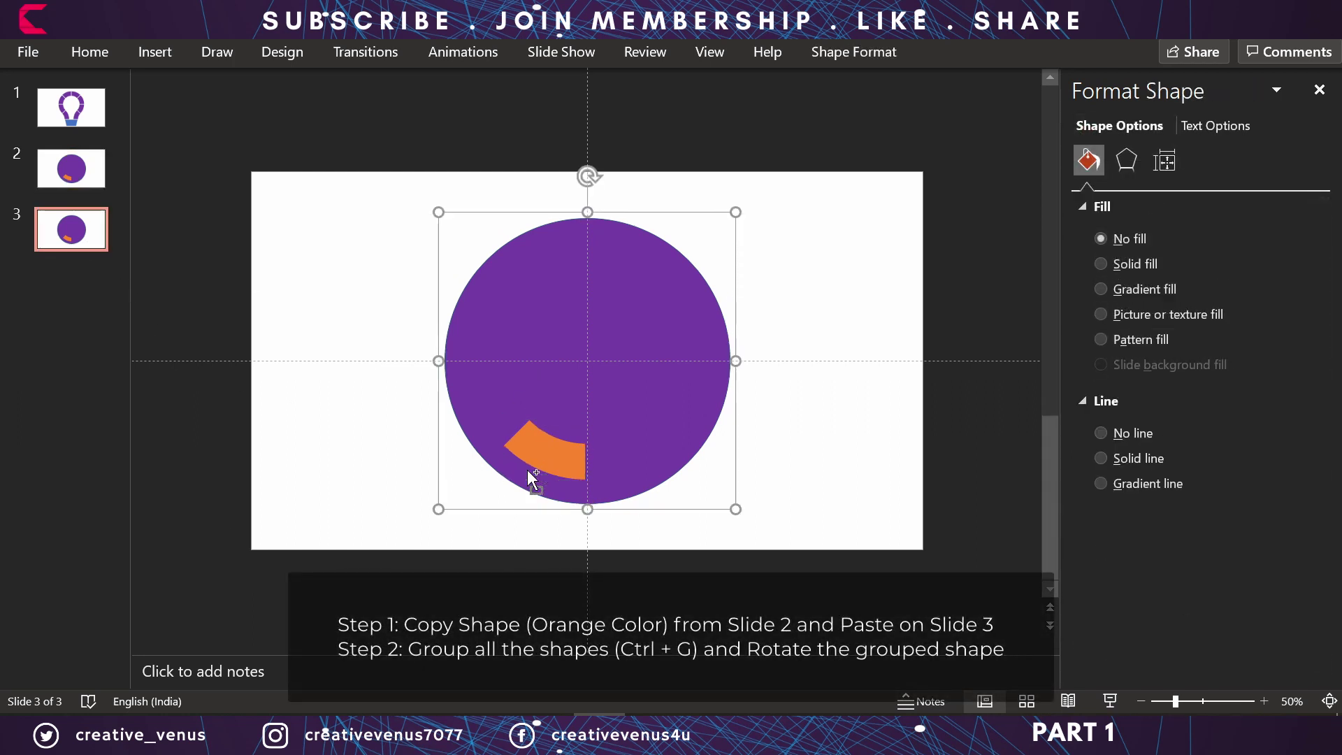
# - Flip the group, paste a second arc, regroup, and rotate it left 90°
pyautogui.click(899, 55)
pyautogui.click(1118, 137)
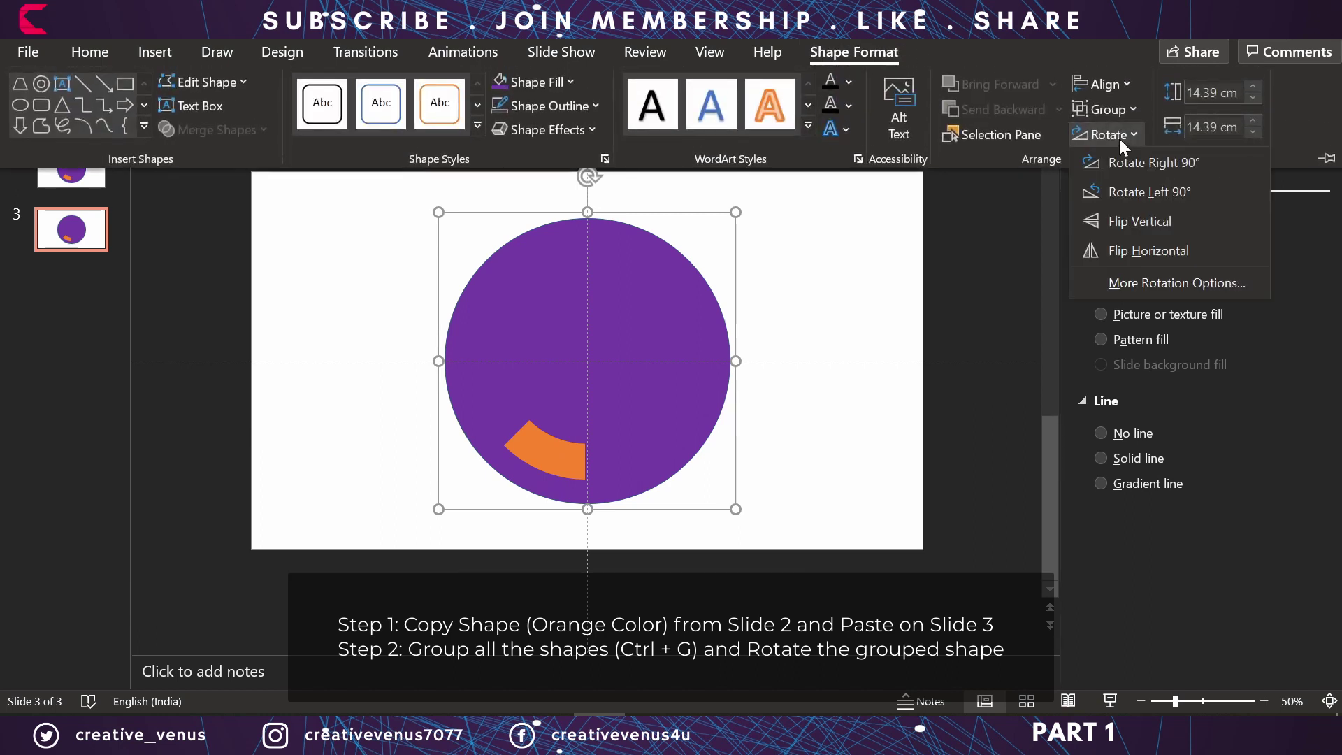
pyautogui.click(1130, 221)
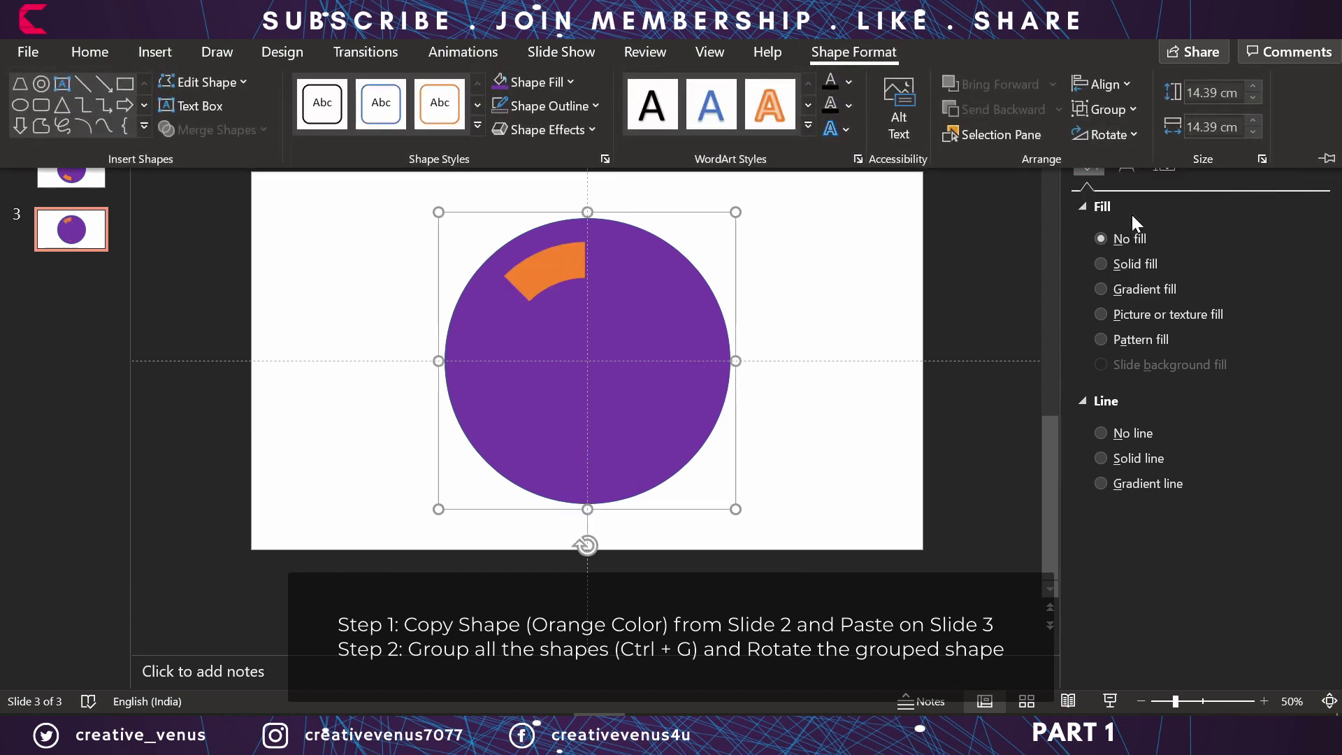
pyautogui.hotkey('ctrl', 'v')
pyautogui.hotkey('ctrl', 'a')
pyautogui.hotkey('ctrl', 'g')
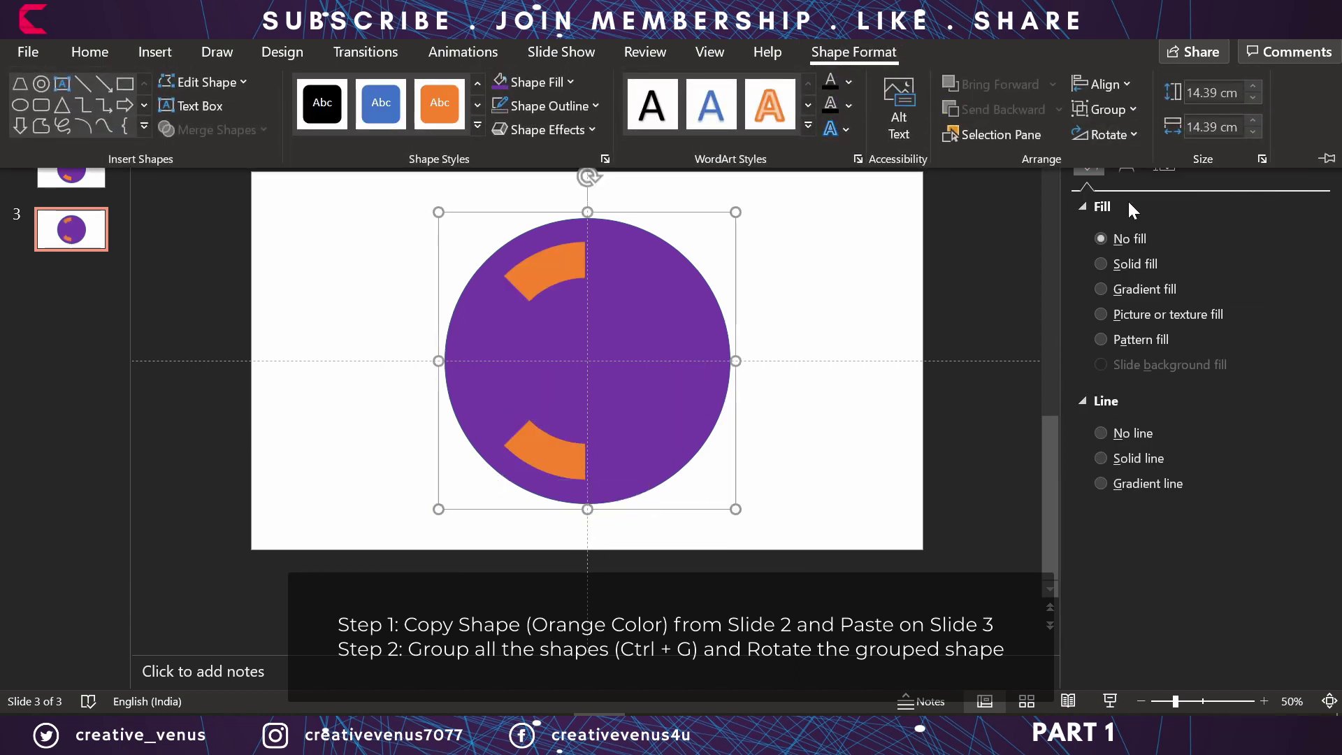
pyautogui.click(1124, 131)
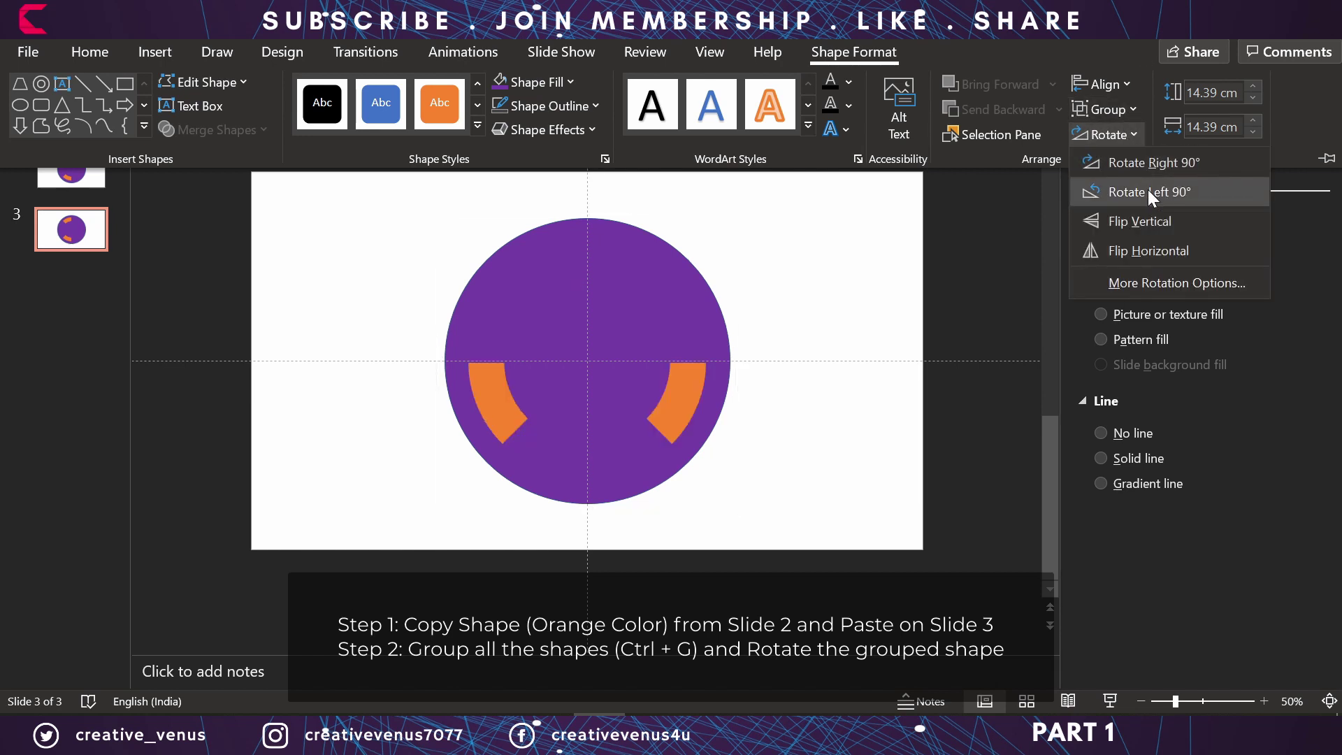
pyautogui.click(1145, 220)
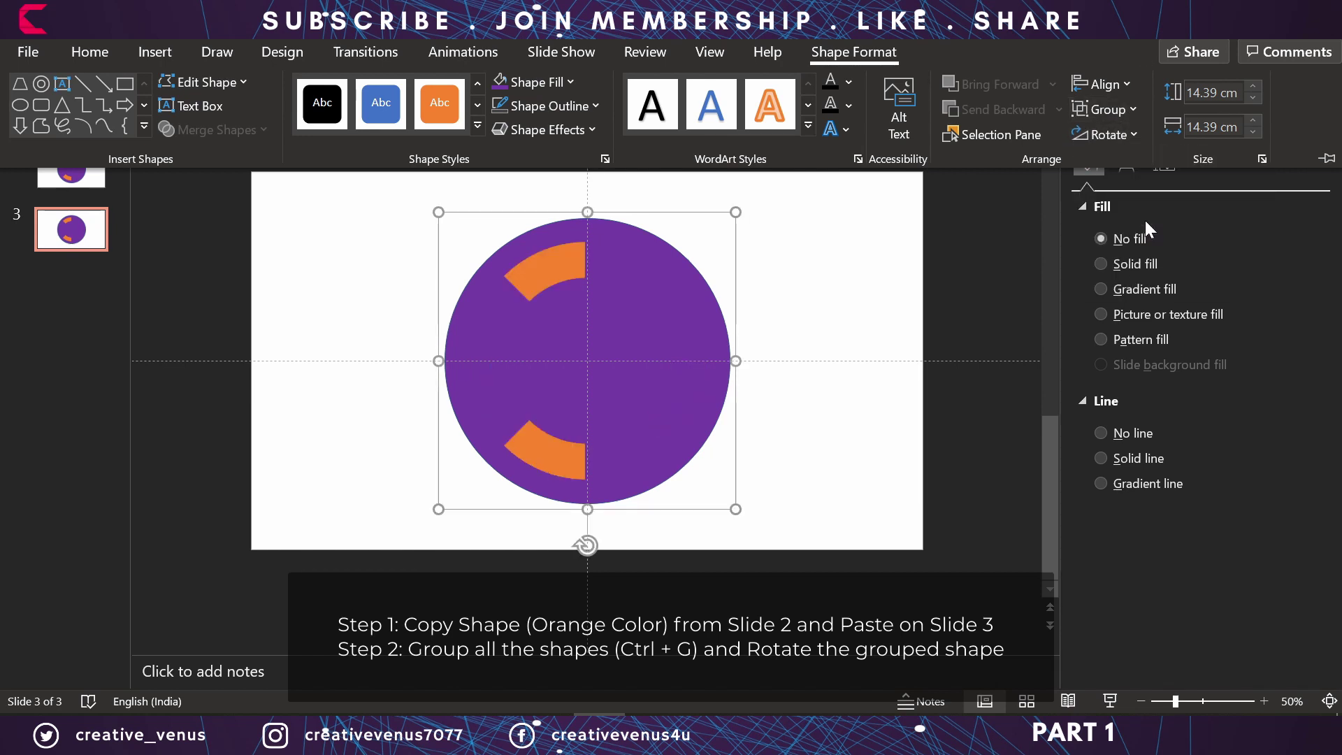
pyautogui.click(1117, 137)
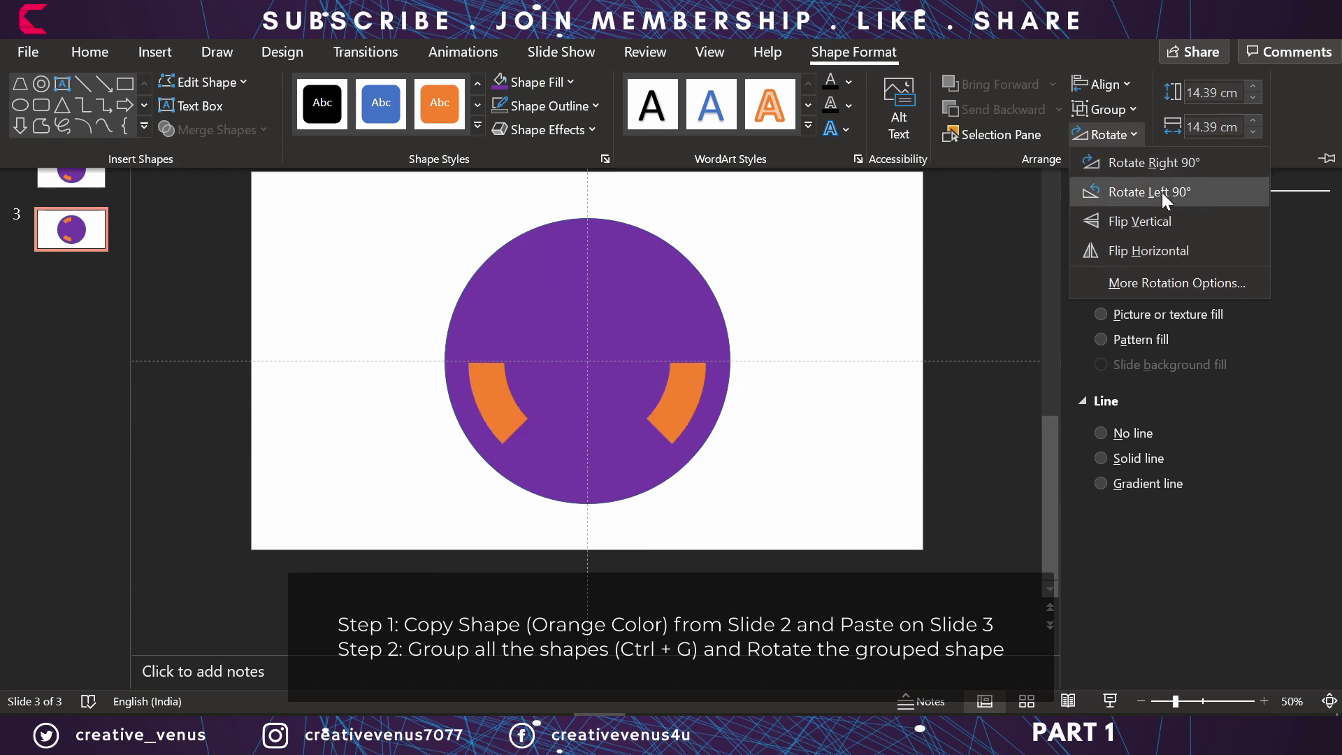
pyautogui.click(1161, 191)
# - Paste and group two more arcs, rotating the group left 90° after each
pyautogui.hotkey('ctrl', 'v')
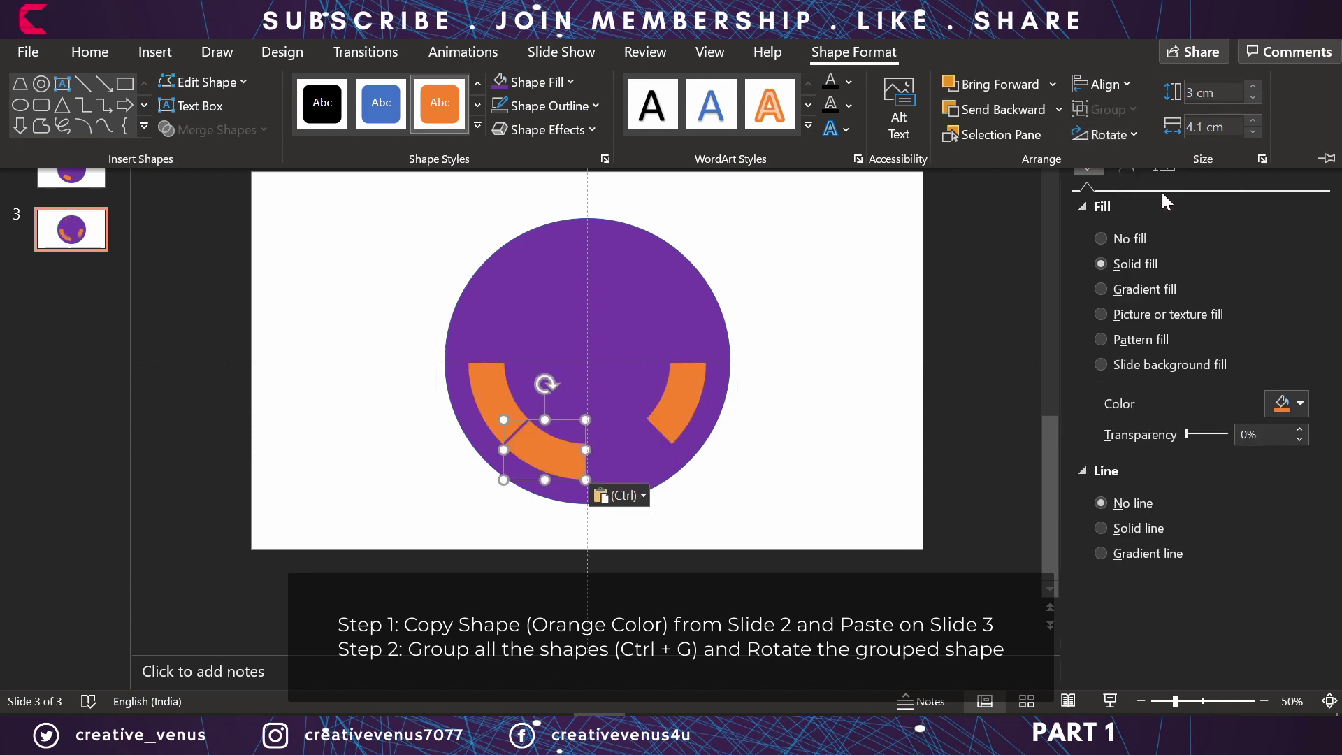
pyautogui.hotkey('ctrl', 'g')
pyautogui.click(1112, 133)
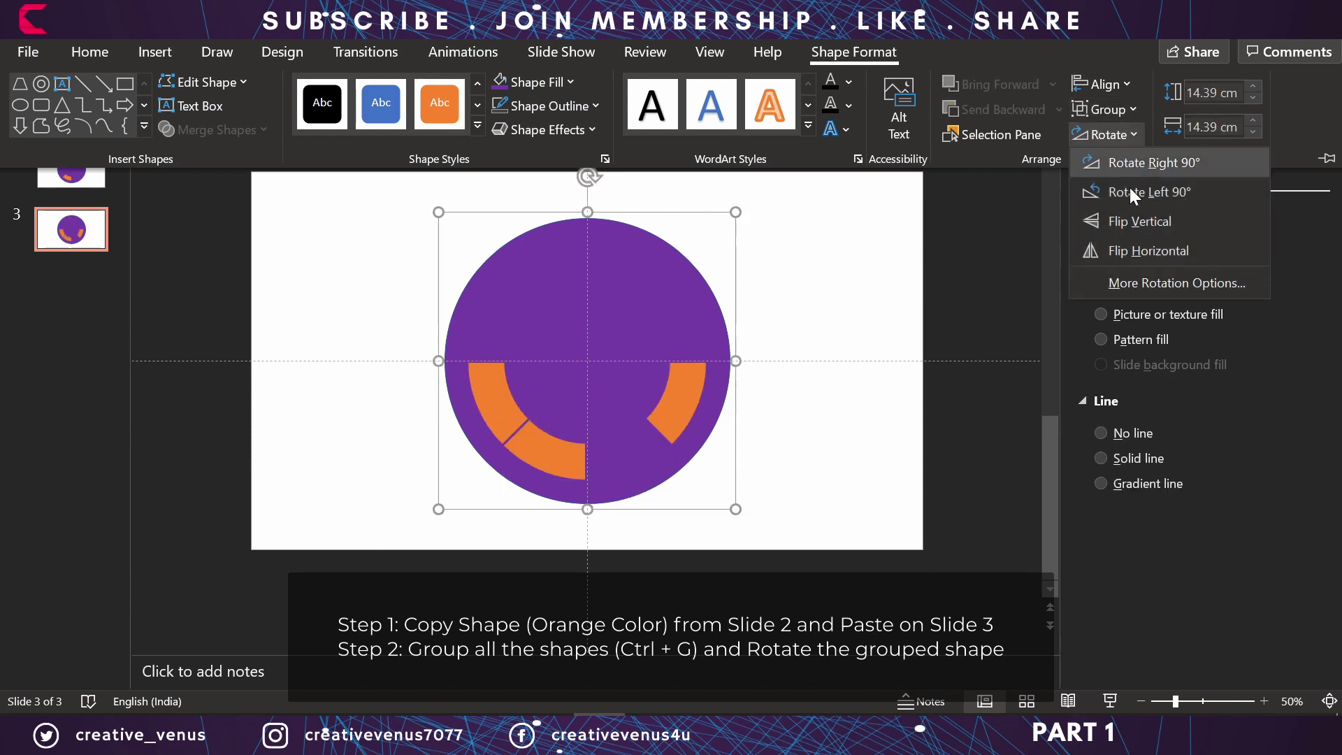
pyautogui.click(1129, 189)
pyautogui.hotkey('ctrl', 'v')
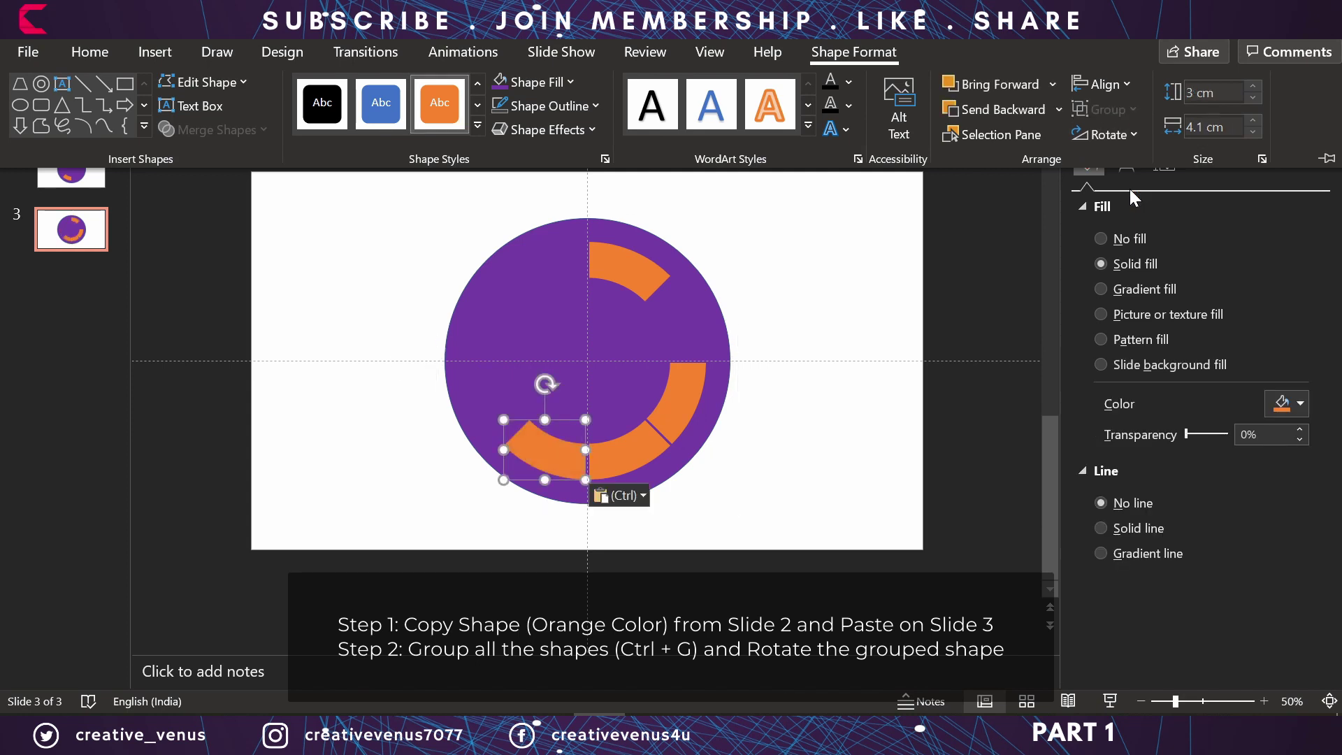
pyautogui.hotkey('ctrl', 'a')
pyautogui.hotkey('ctrl', 'g')
pyautogui.click(1119, 133)
pyautogui.click(1141, 203)
# - Add two more arcs, flipping the group vertically, then rotating it left 90°
pyautogui.hotkey('ctrl', 'v')
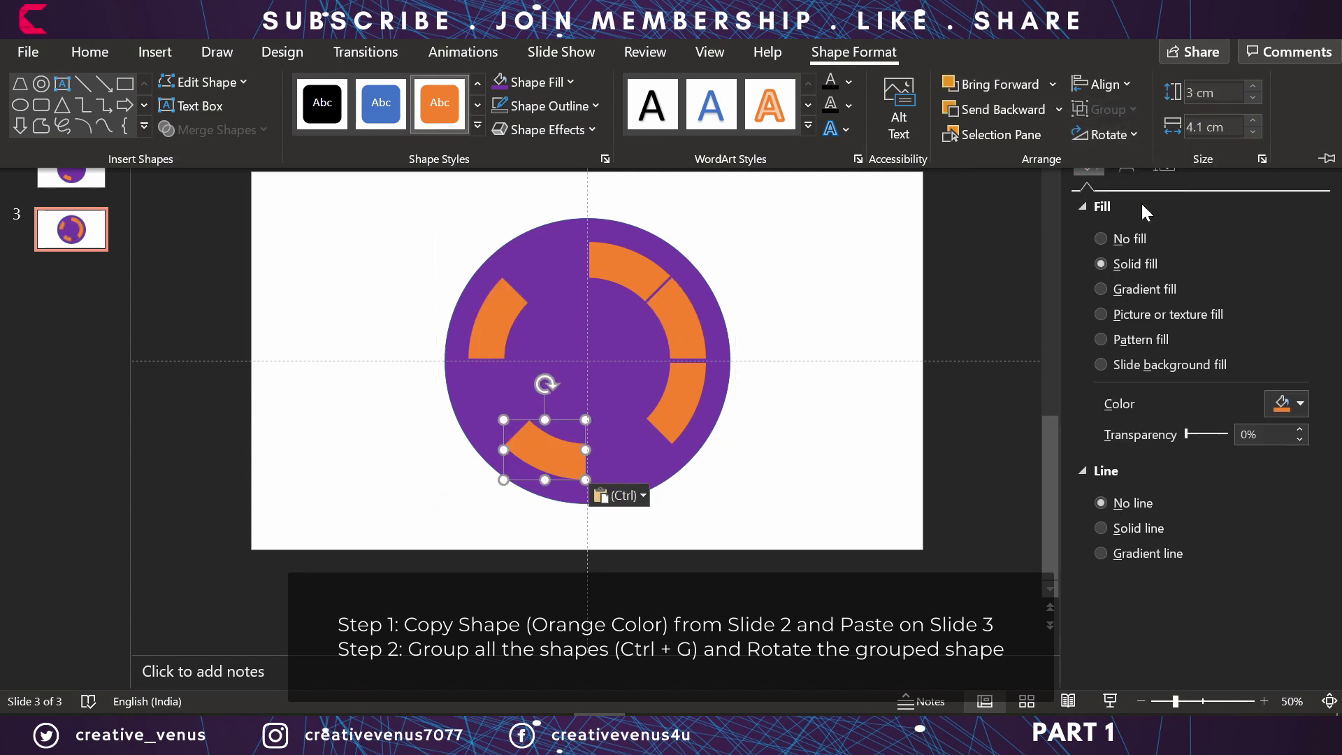
pyautogui.hotkey('ctrl', 'a')
pyautogui.hotkey('ctrl', 'g')
pyautogui.click(1121, 133)
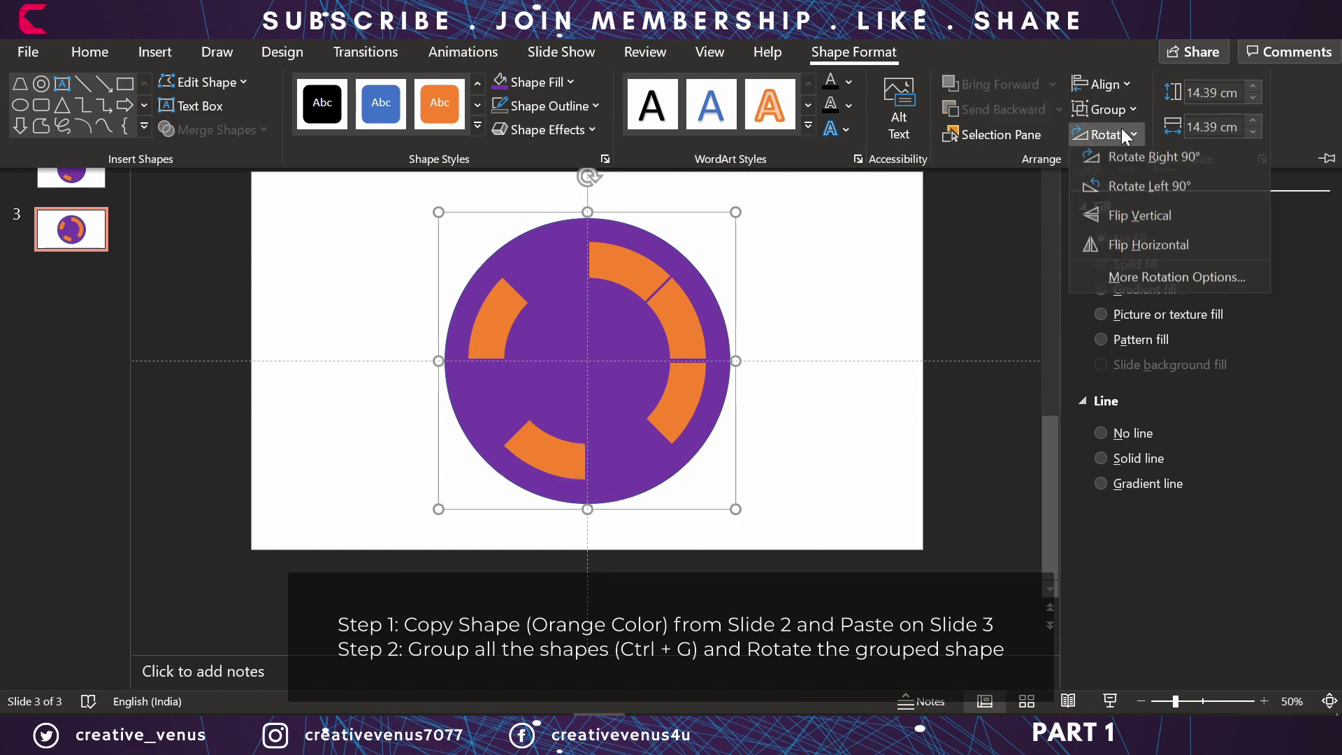
pyautogui.click(1131, 215)
pyautogui.hotkey('ctrl', 'v')
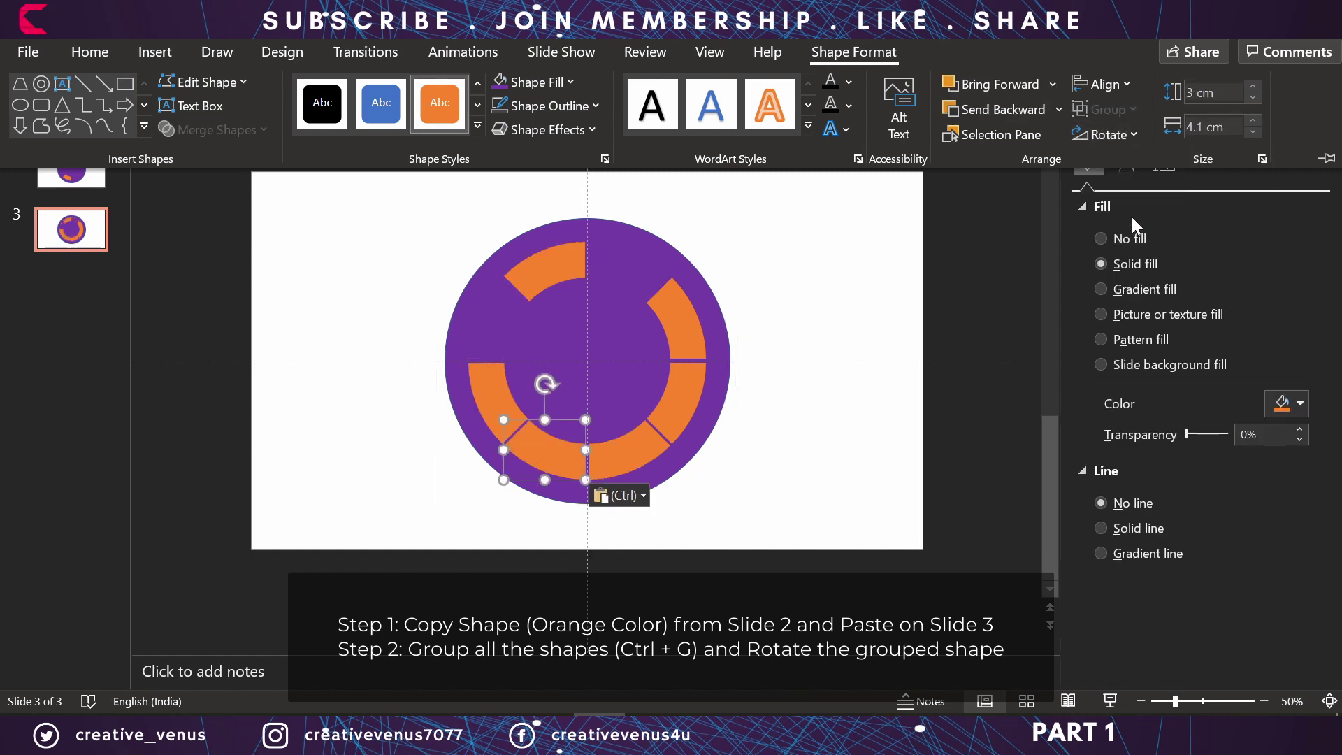
pyautogui.hotkey('ctrl', 'a')
pyautogui.hotkey('ctrl', 'g')
pyautogui.click(1126, 133)
pyautogui.click(1141, 191)
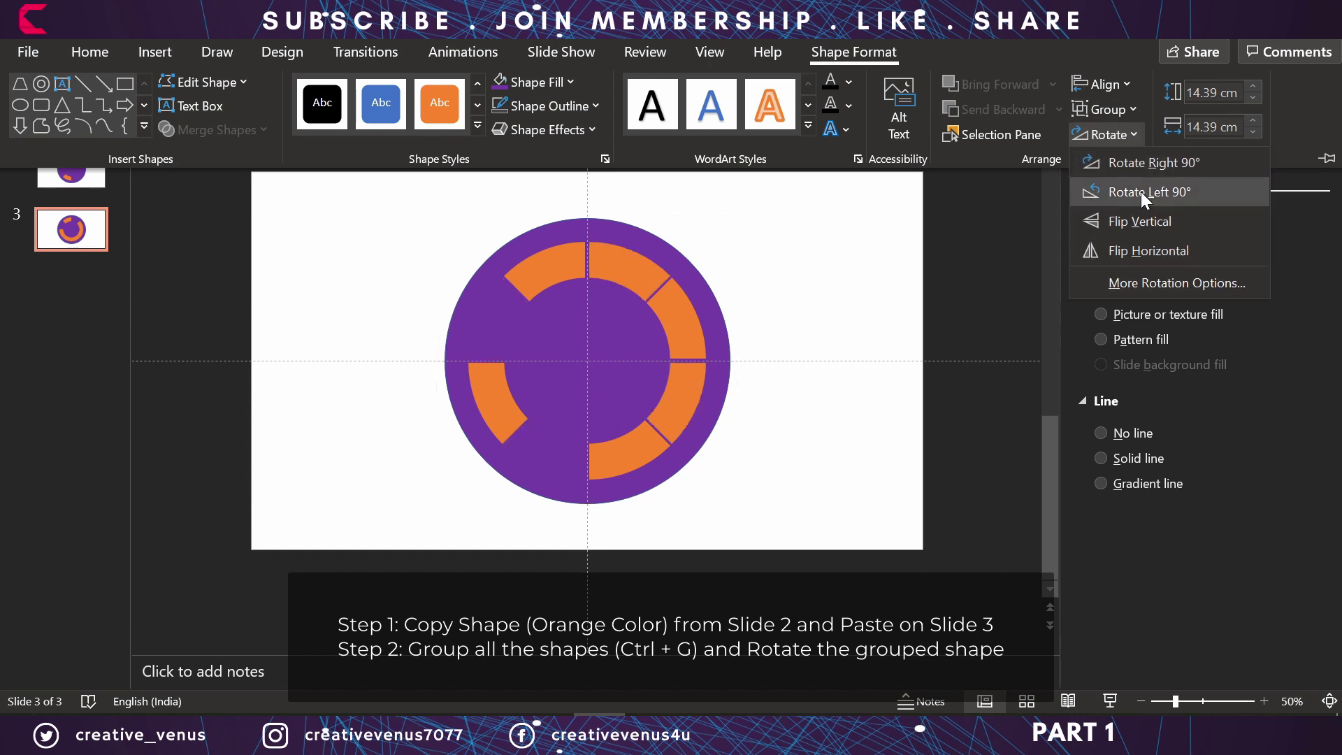
# - Paste the final arcs with a flip, left rotation and horizontal mirror, closing the eight-segment ring
pyautogui.hotkey('ctrl', 'v')
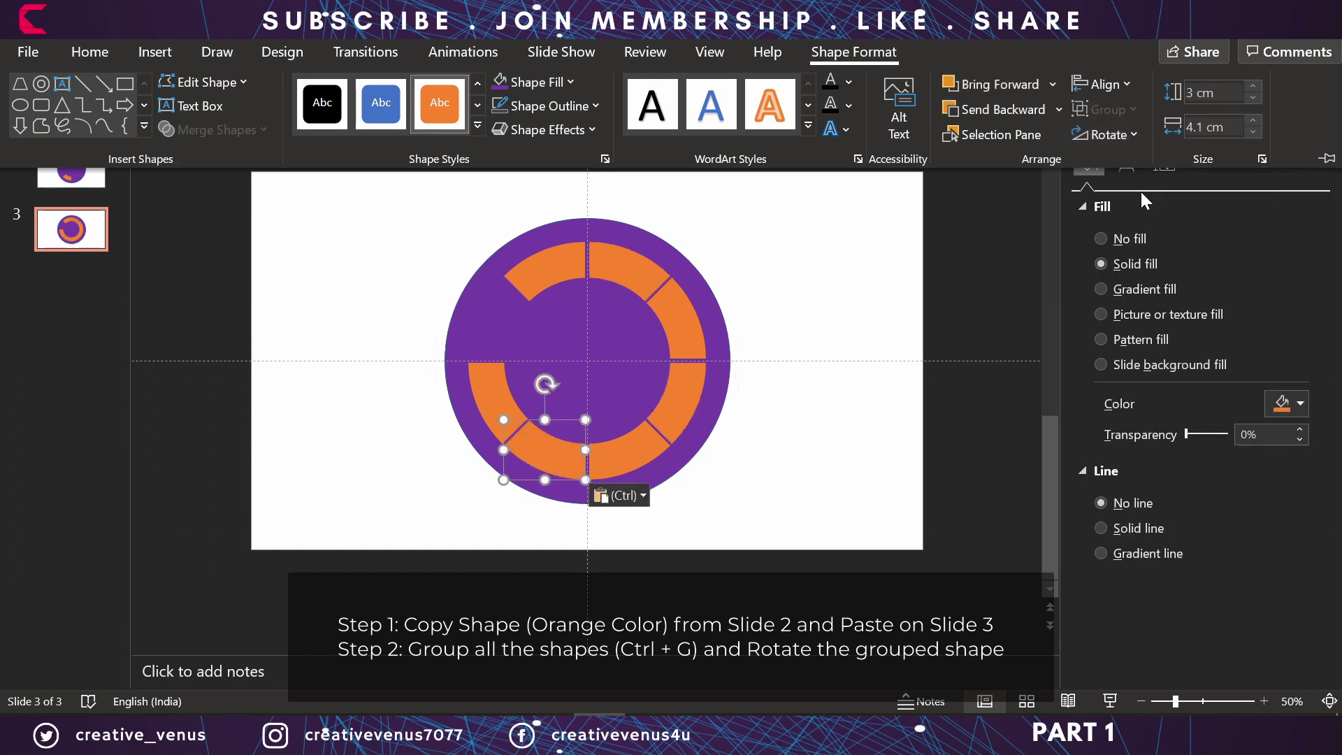
pyautogui.hotkey('ctrl', 'a')
pyautogui.hotkey('ctrl', 'g')
pyautogui.click(1111, 134)
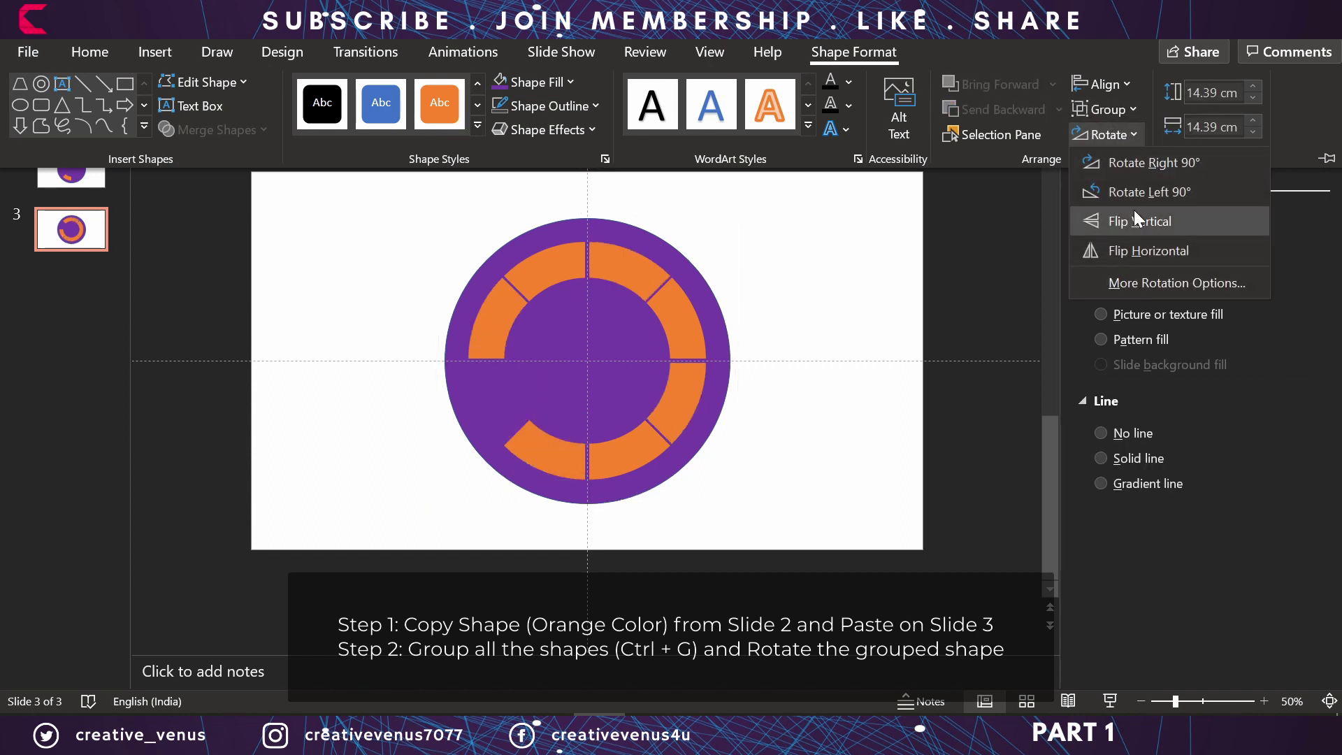
pyautogui.click(1134, 213)
pyautogui.click(1131, 140)
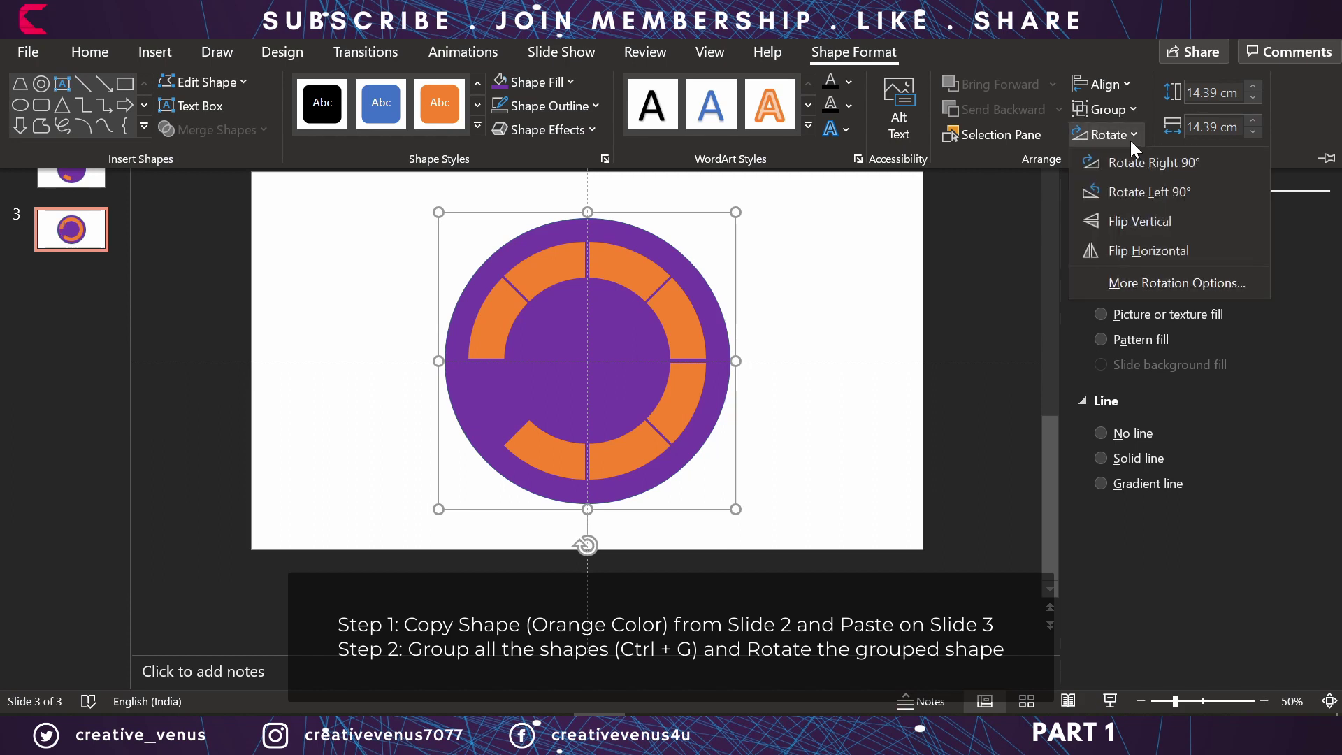
pyautogui.click(1138, 197)
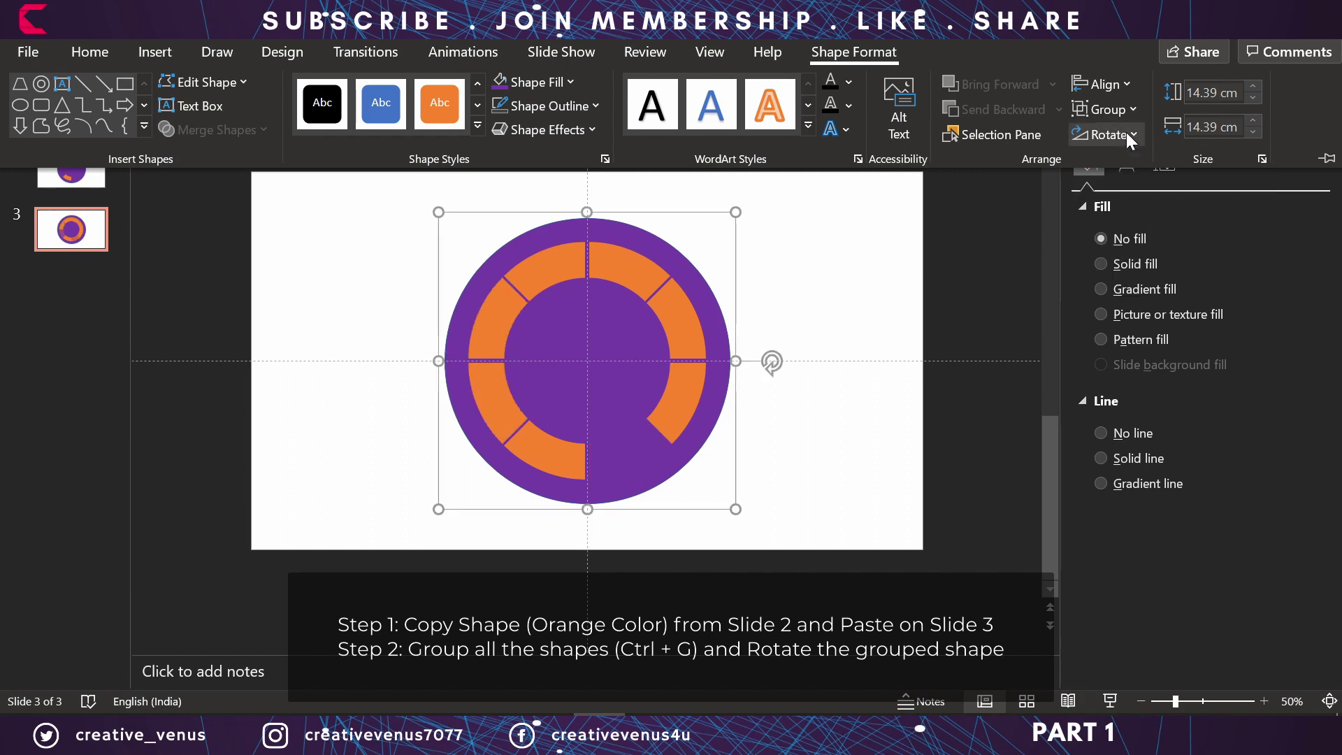
pyautogui.click(1125, 132)
pyautogui.click(1146, 243)
pyautogui.hotkey('ctrl', 'v')
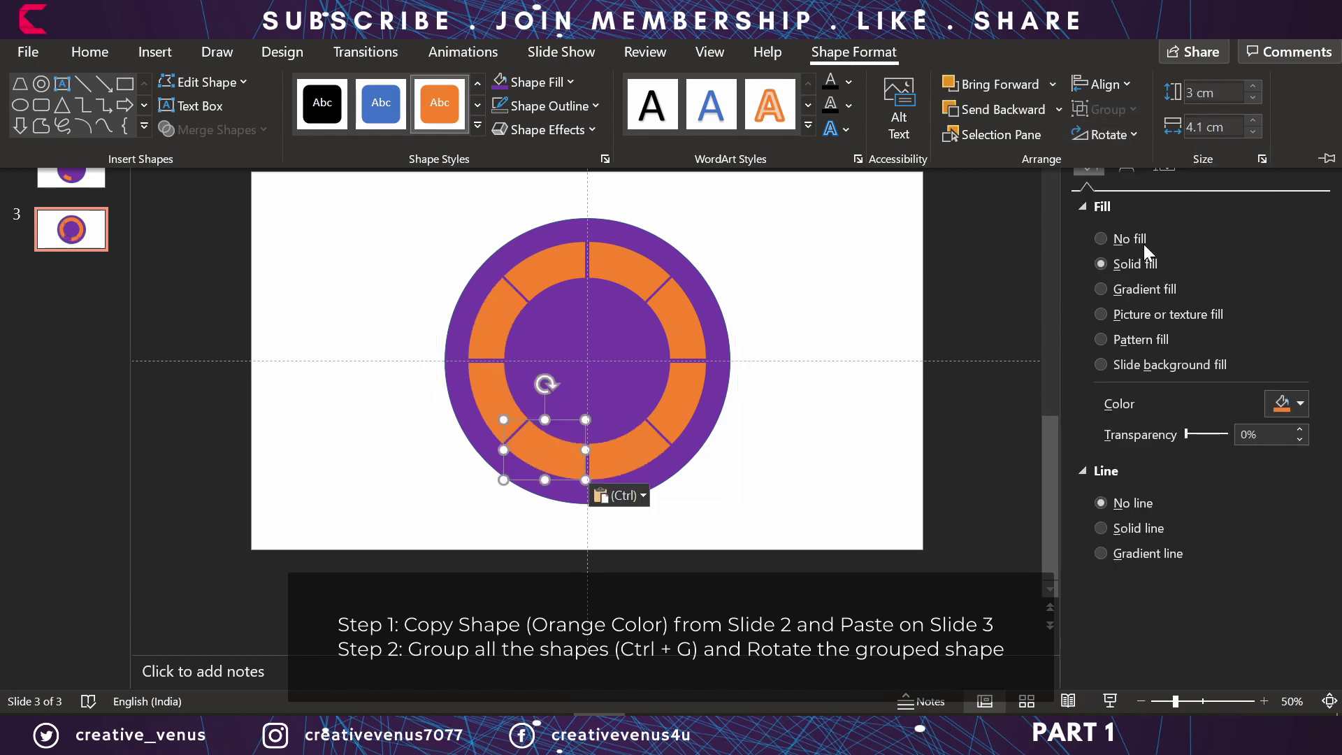
pyautogui.hotkey('ctrl', 'a')
pyautogui.hotkey('ctrl', 'g')
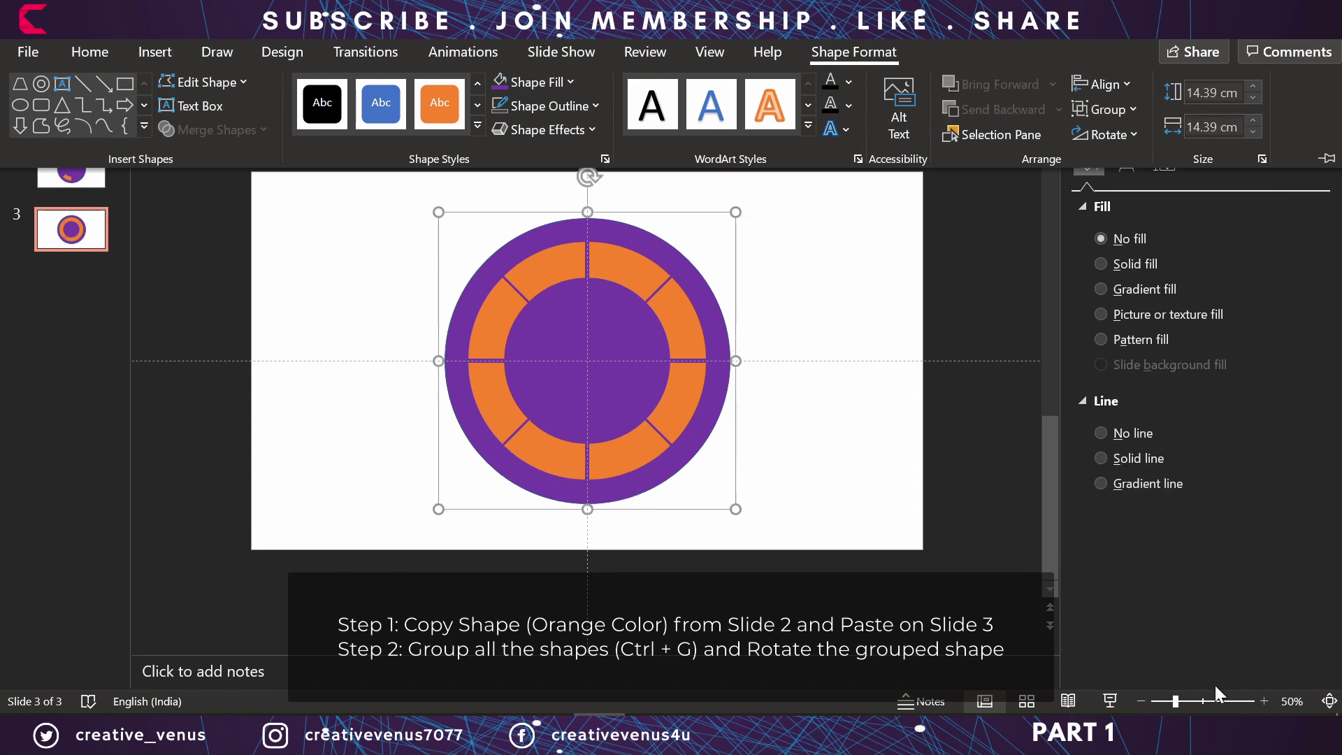
# - Zoom in, select the purple backing circle, set 80% fill transparency and remove its outline
pyautogui.click(1263, 701)
pyautogui.click(1263, 701)
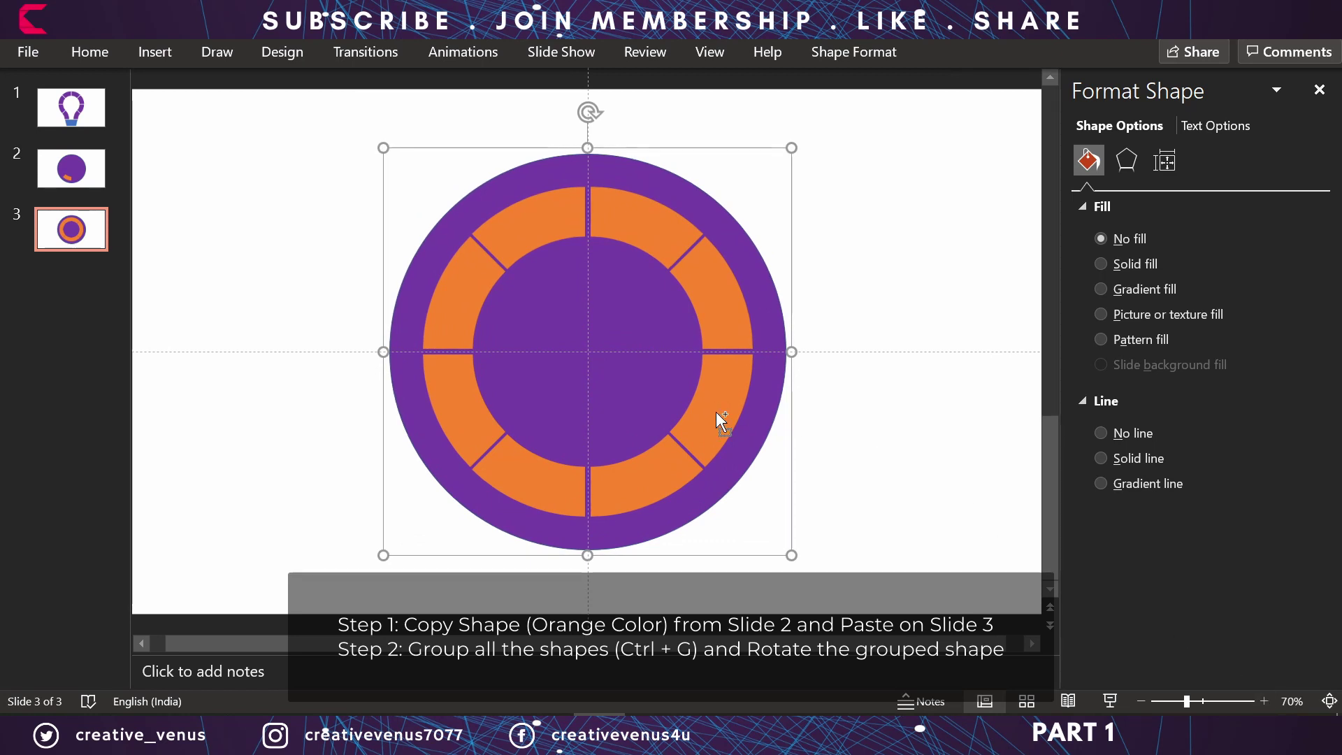
pyautogui.press('Tab')
pyautogui.press('Tab')
pyautogui.press('Tab')
pyautogui.press('Tab')
pyautogui.press('Tab')
pyautogui.press('Tab')
pyautogui.press('Tab')
pyautogui.press('Tab')
pyautogui.press('Tab')
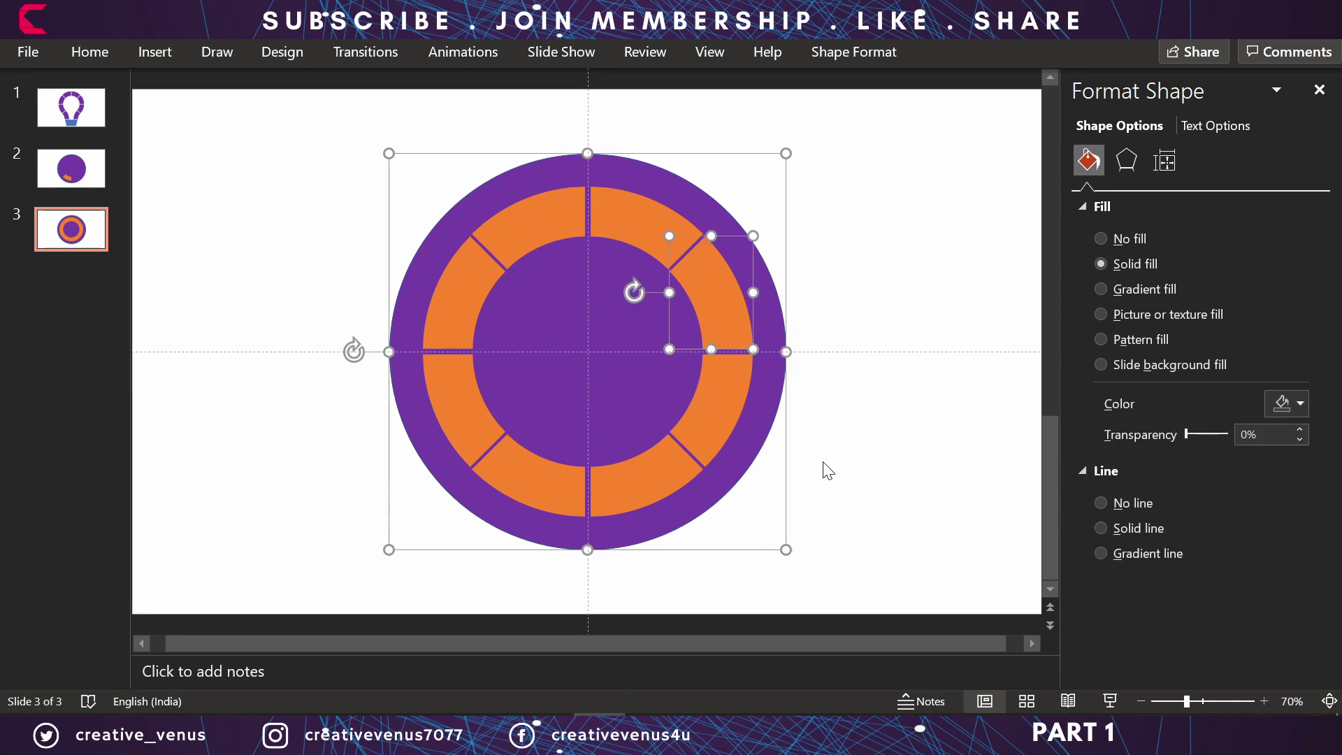
pyautogui.click(819, 437)
pyautogui.click(768, 414)
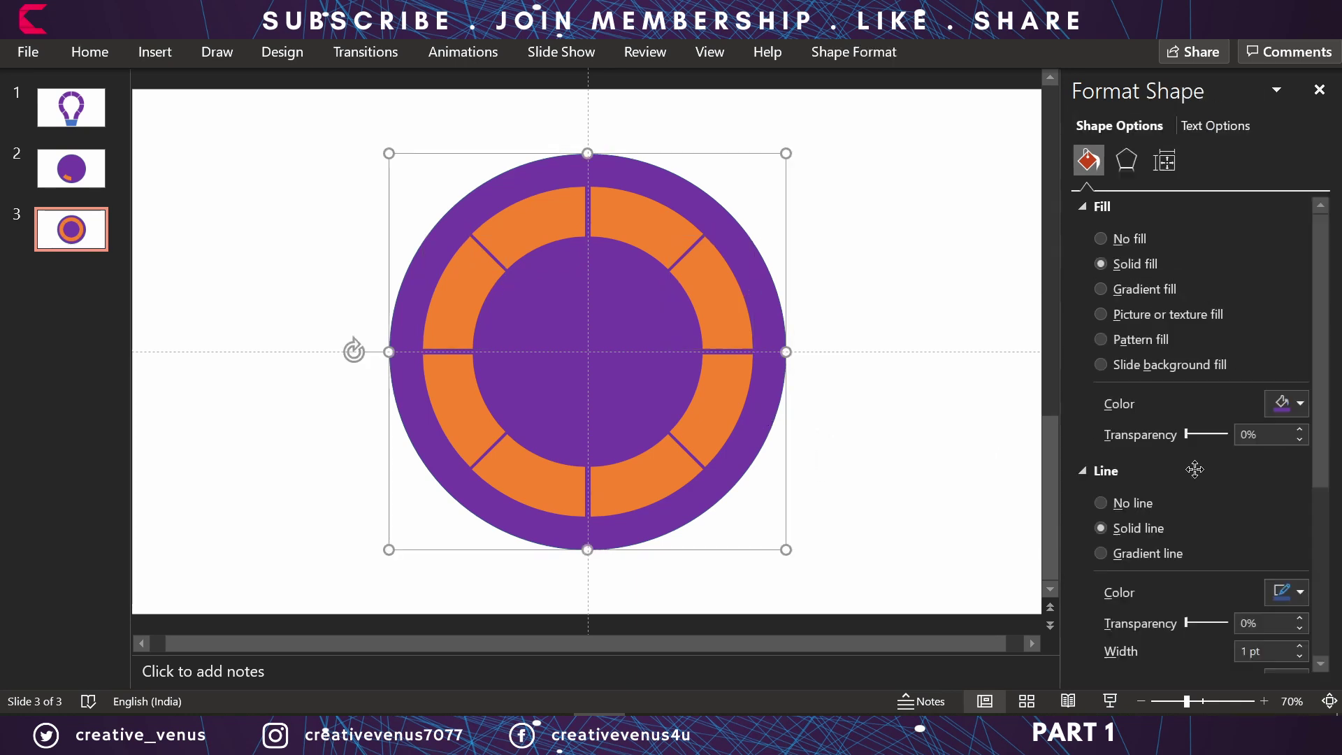
pyautogui.moveTo(1189, 436); pyautogui.dragTo(1222, 433)
pyautogui.click(1121, 503)
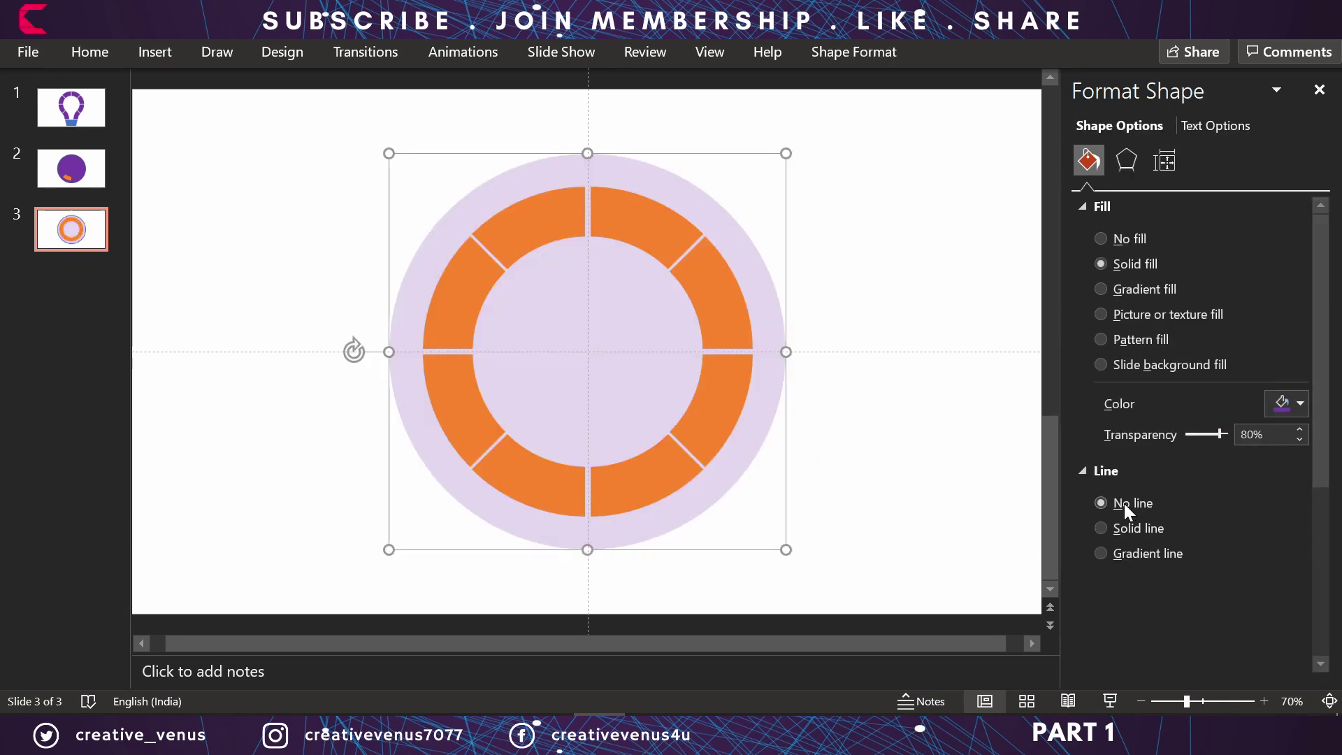
# - Flip the bottom-left orange segment vertically and horizontally, then move it outward below the ring
pyautogui.click(877, 439)
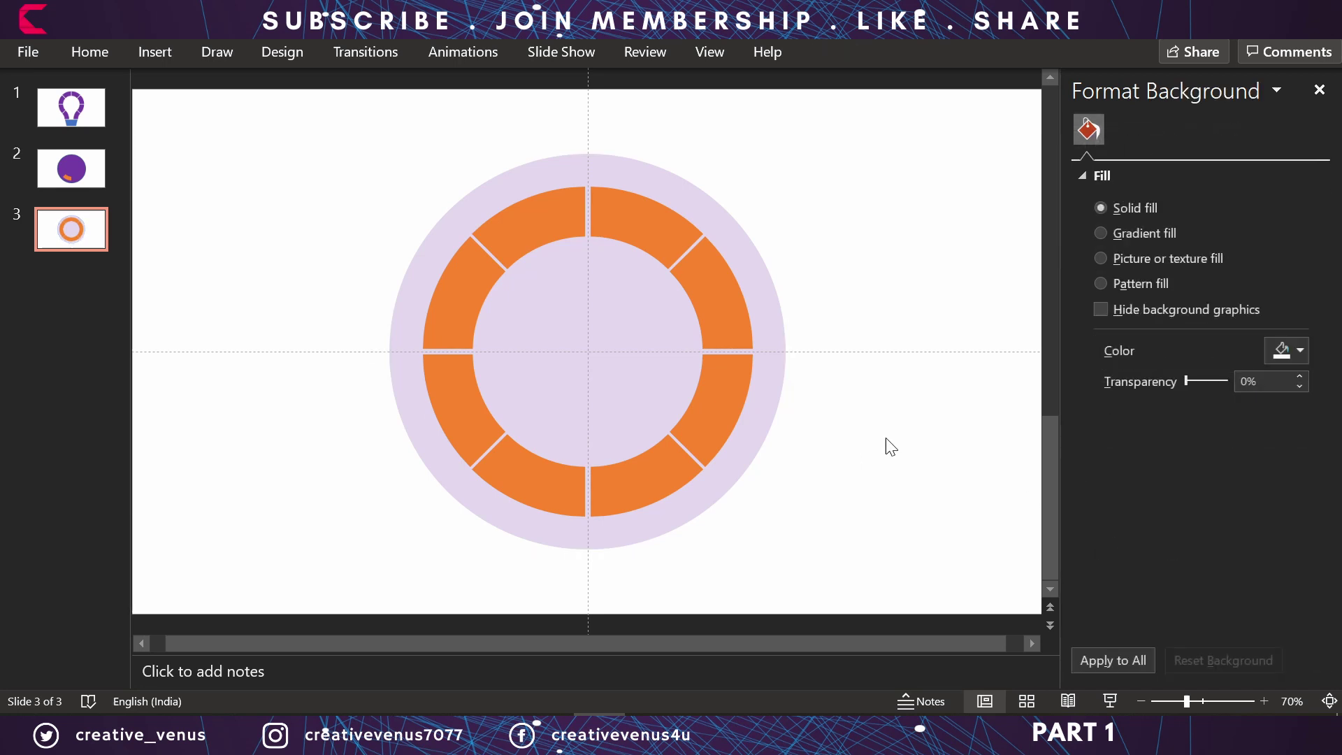
pyautogui.click(552, 497)
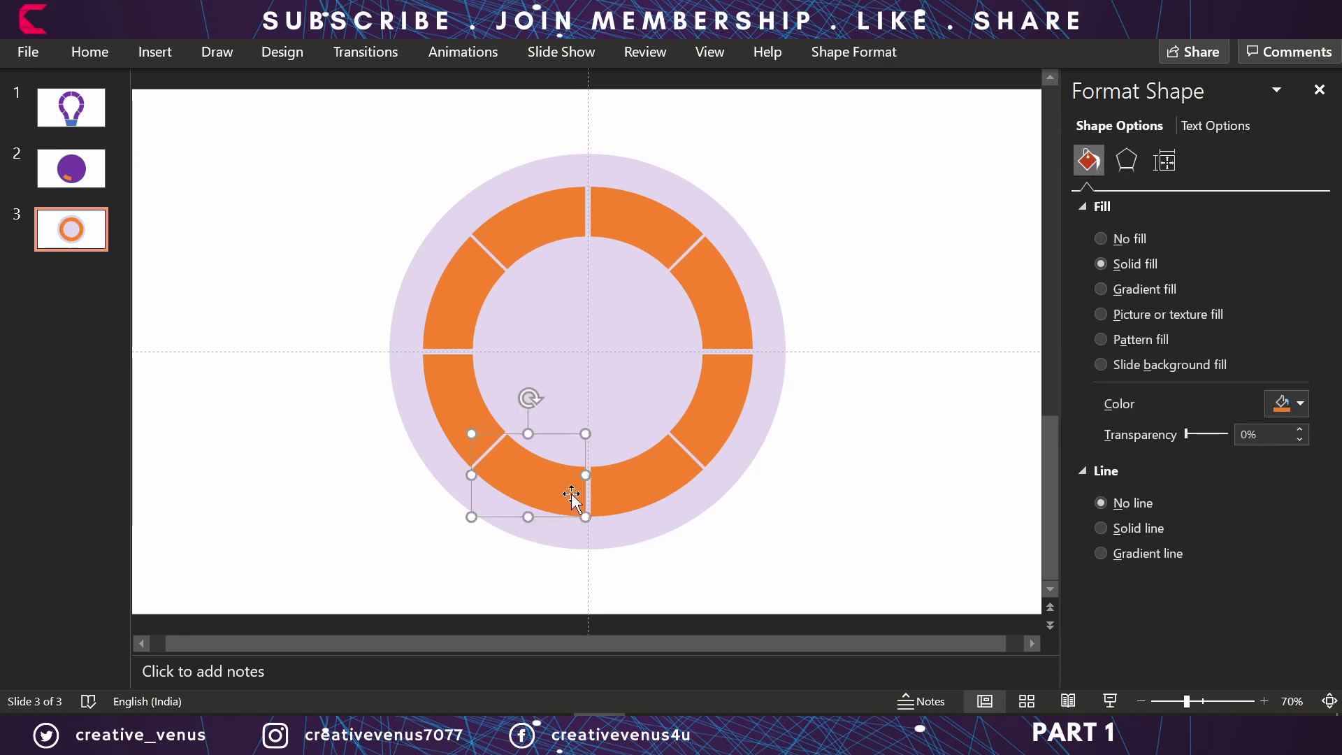
pyautogui.click(817, 53)
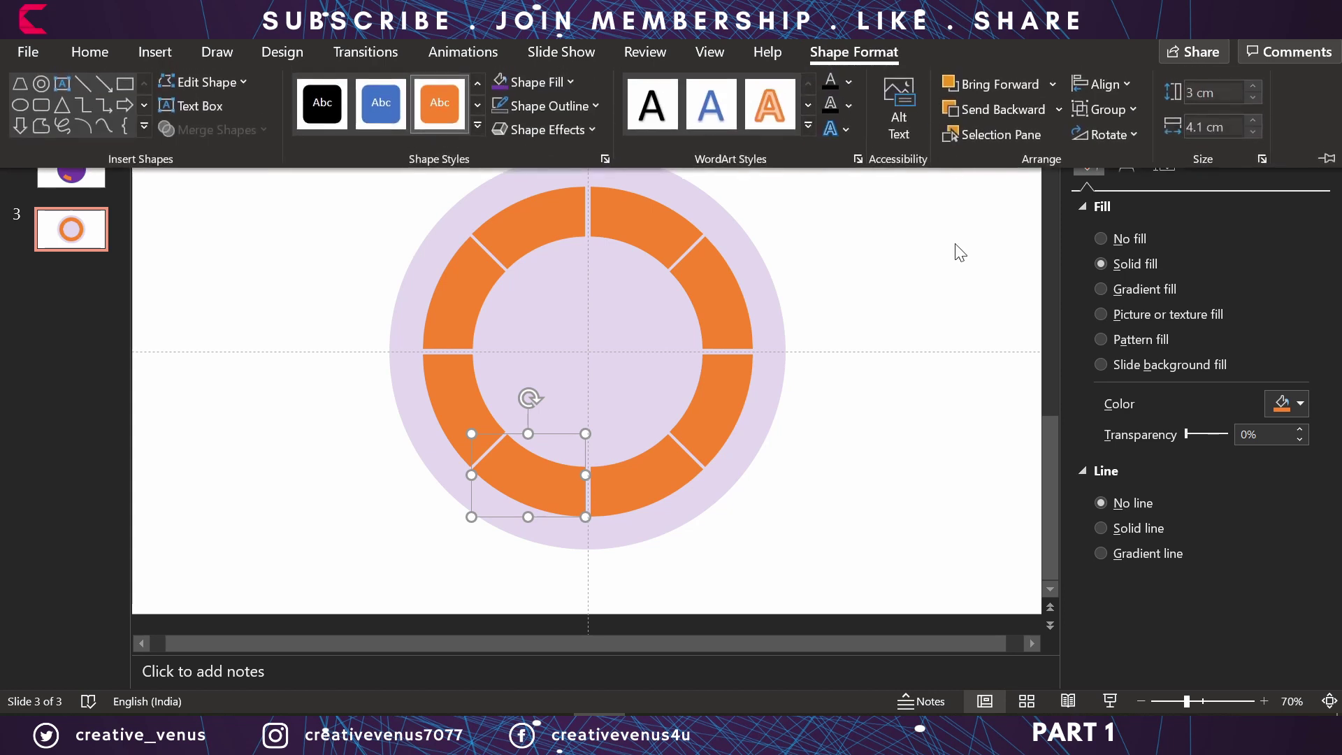
pyautogui.click(1111, 145)
pyautogui.click(1130, 224)
pyautogui.click(1106, 134)
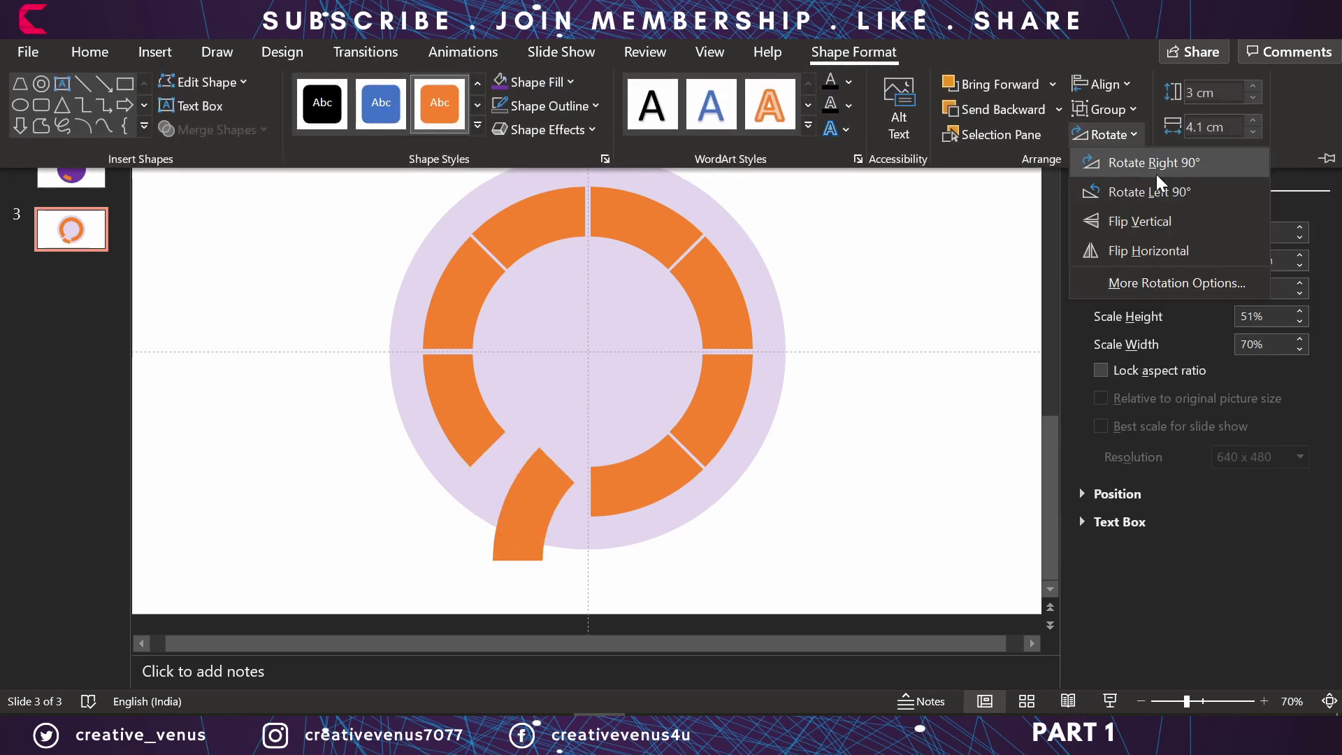
pyautogui.click(1074, 136)
pyautogui.click(1075, 134)
pyautogui.click(1130, 251)
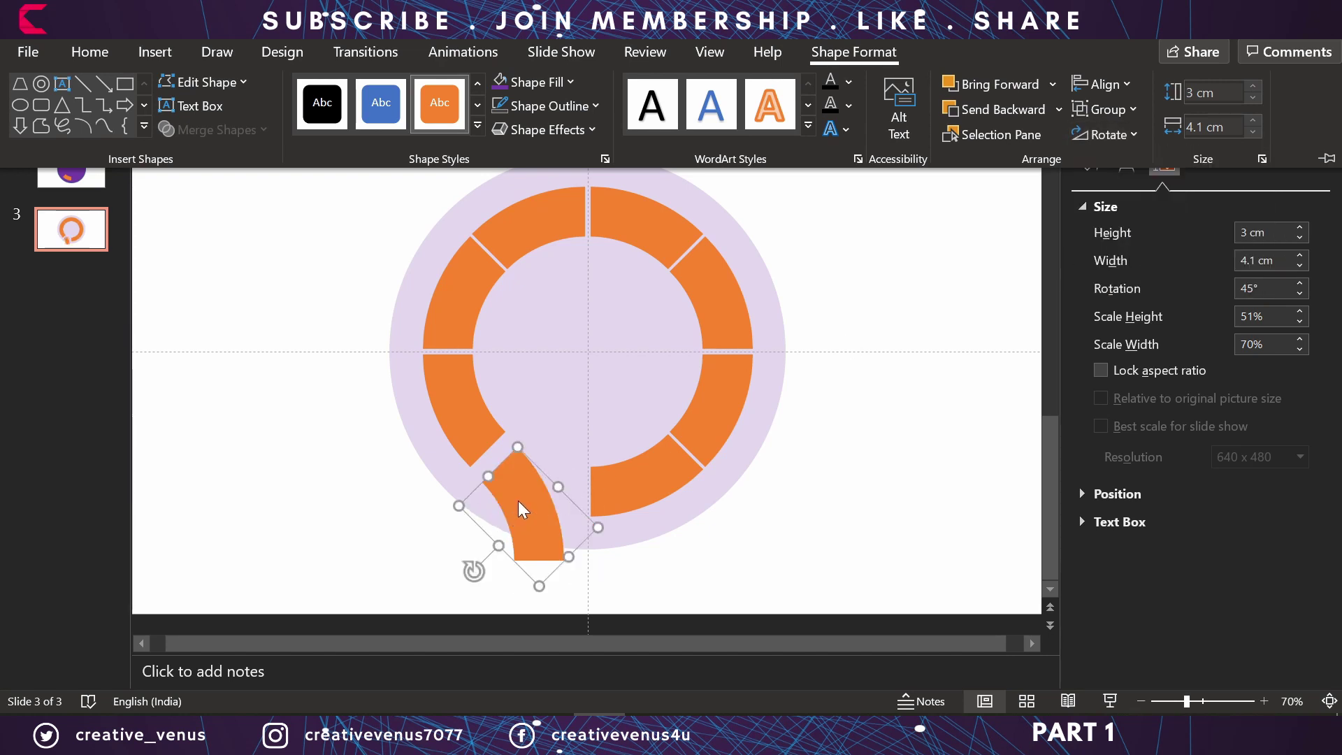
pyautogui.click(515, 490)
pyautogui.moveTo(513, 489); pyautogui.dragTo(509, 472)
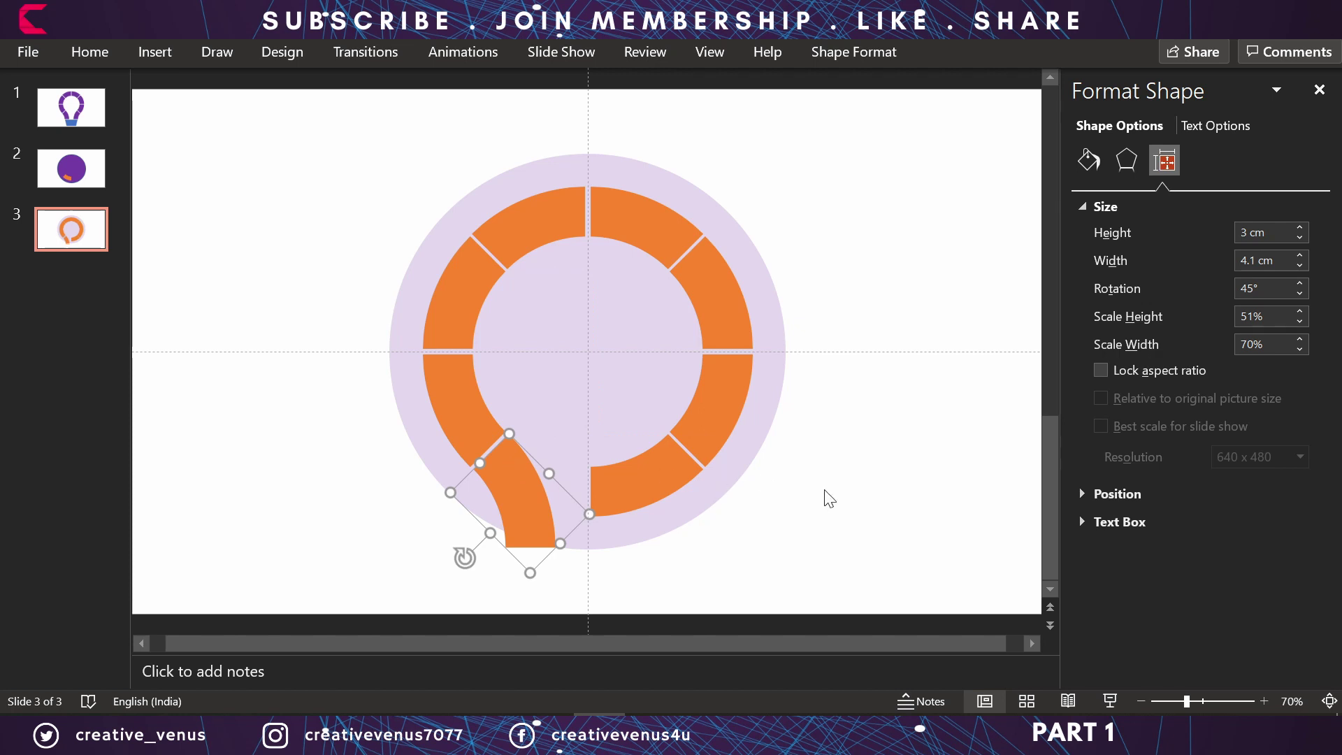
# - Replace the bottom-right segment with a horizontally flipped copy of the bent left segment
pyautogui.click(626, 467)
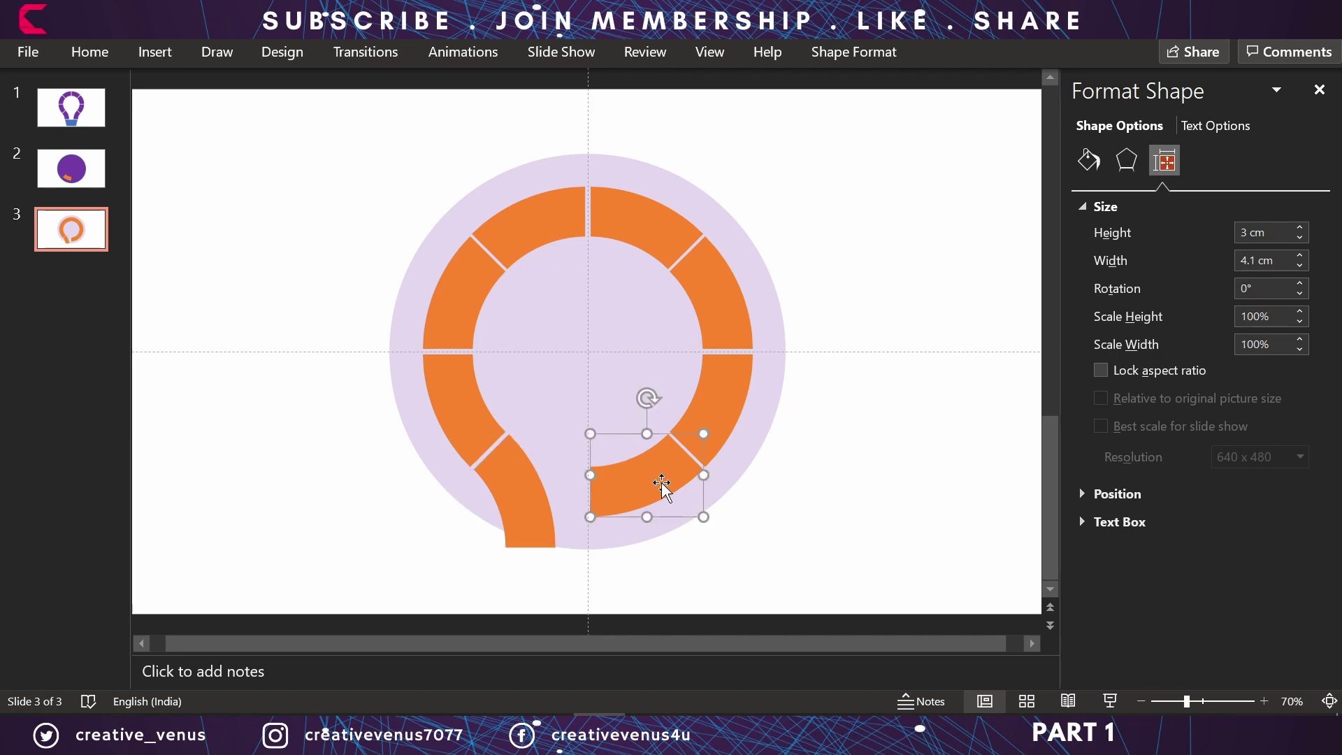
pyautogui.press('Delete')
pyautogui.click(514, 495)
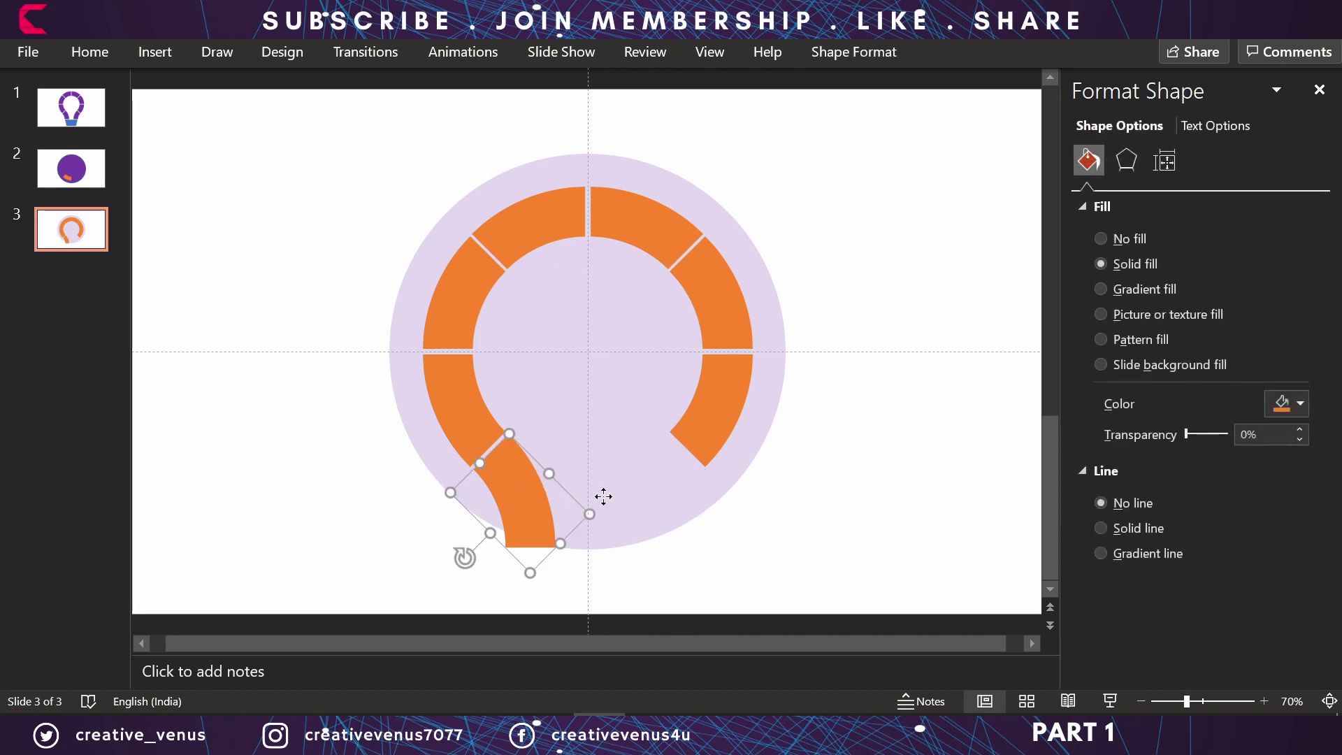
pyautogui.moveTo(608, 504); pyautogui.dragTo(631, 497)
pyautogui.click(847, 51)
pyautogui.click(1107, 140)
pyautogui.click(1141, 246)
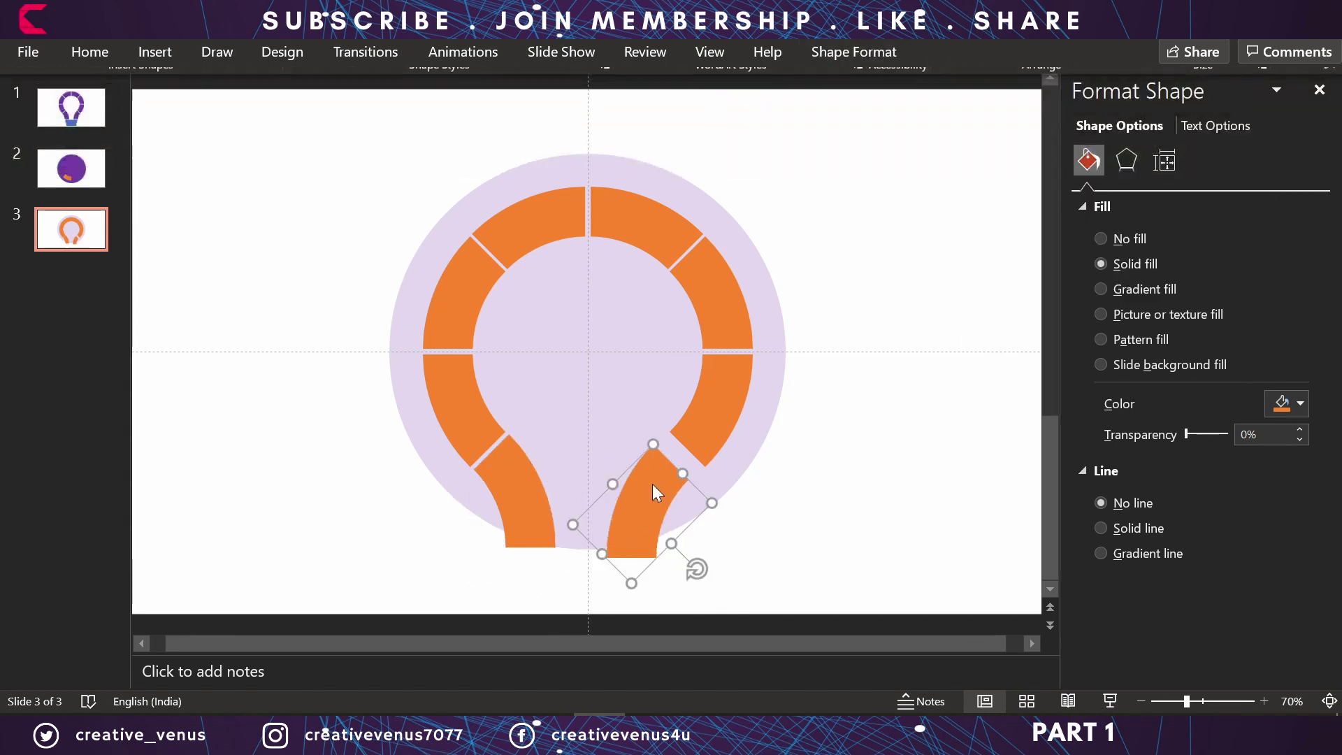
pyautogui.moveTo(660, 476); pyautogui.dragTo(672, 467)
pyautogui.click(868, 481)
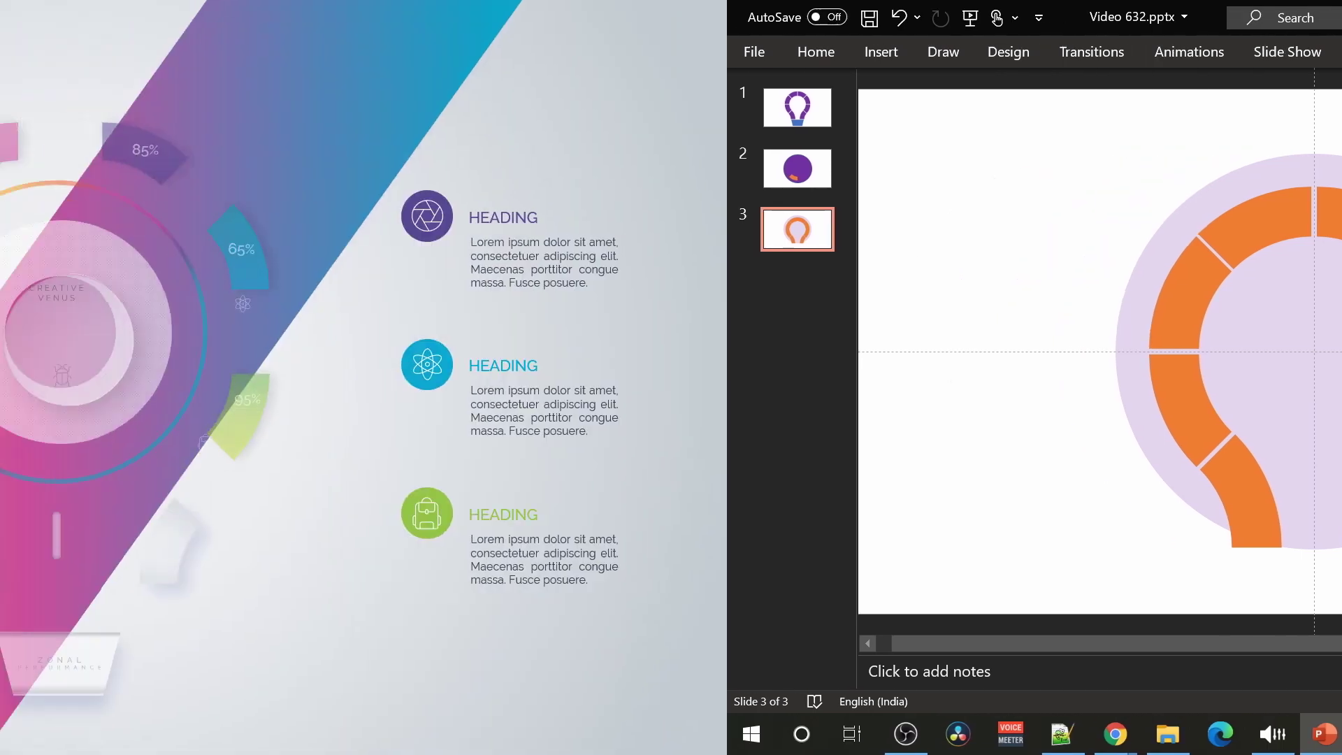